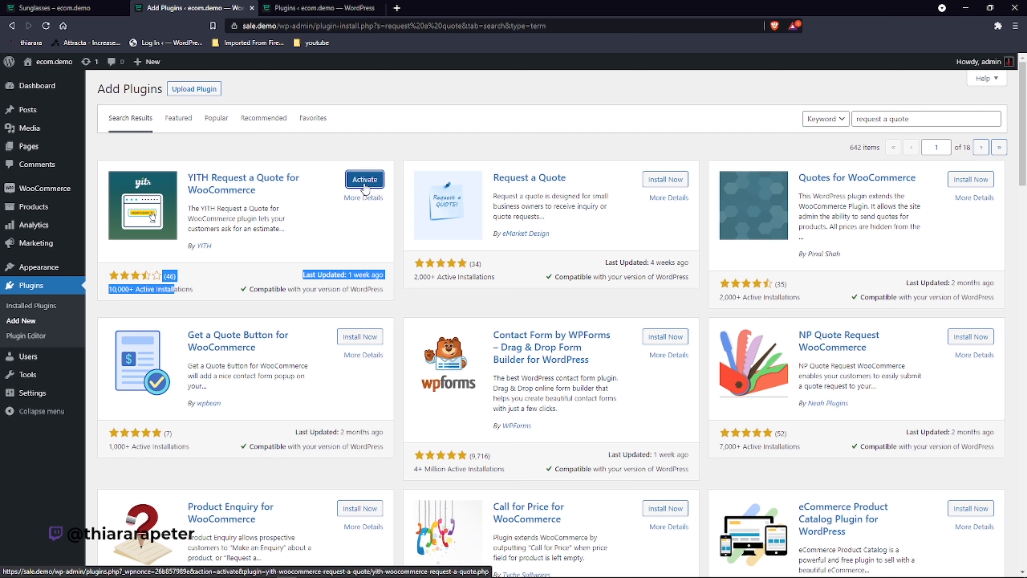
# - Activate the YITH Request a Quote for WooCommerce plugin and open its Request Quote Page settings
pyautogui.click(366, 187)
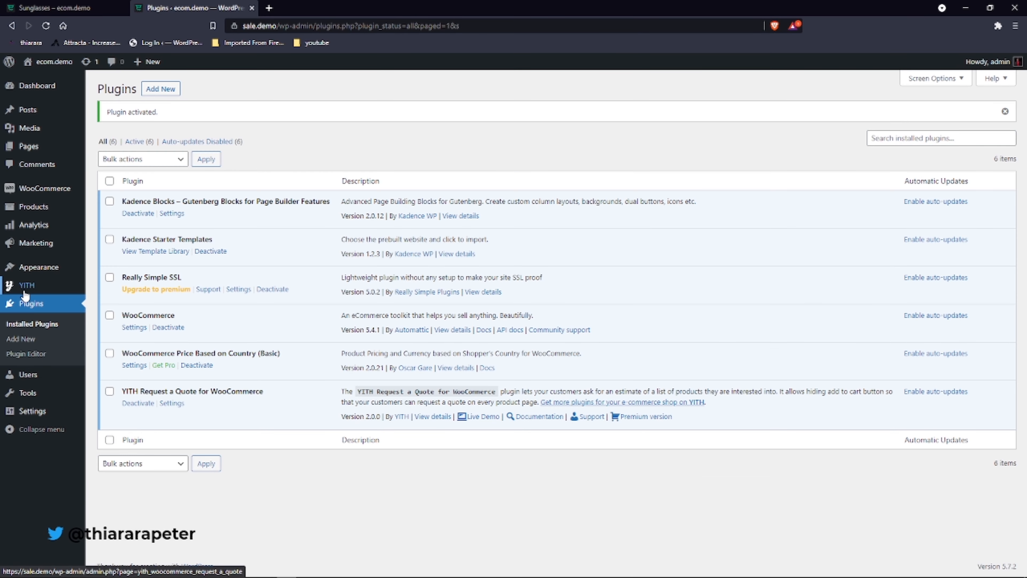
pyautogui.moveTo(20, 285)
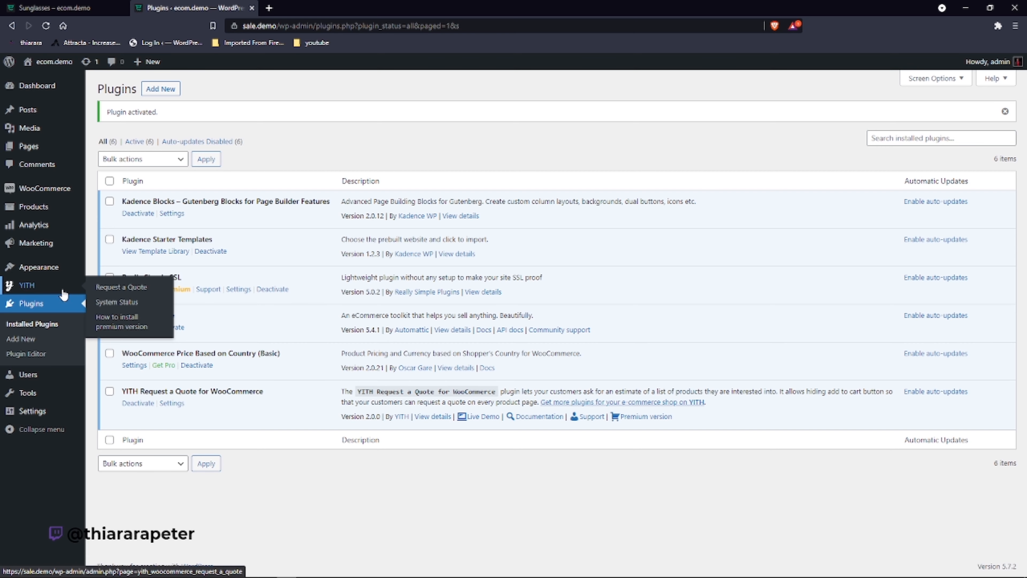
pyautogui.click(111, 288)
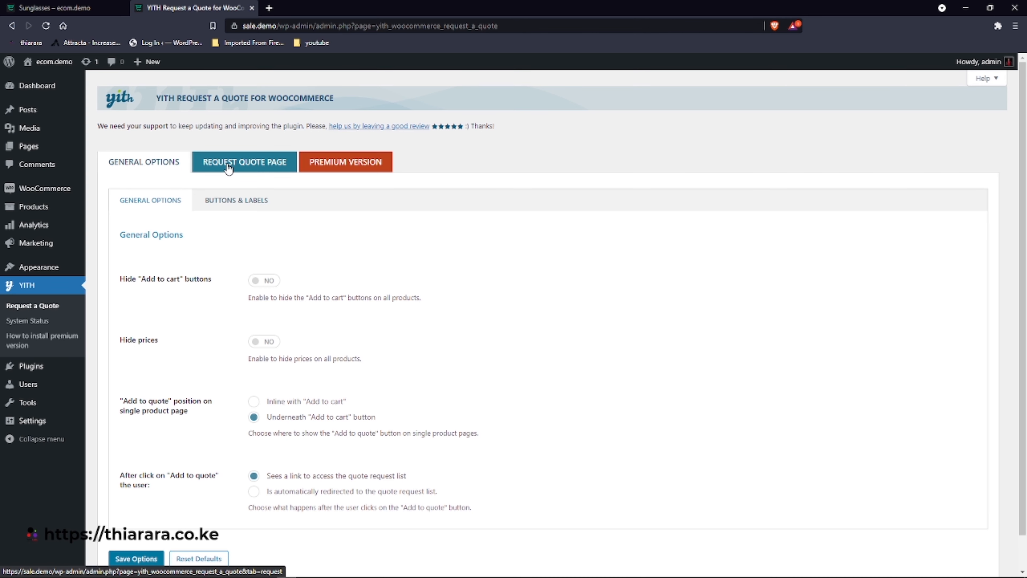
pyautogui.click(257, 175)
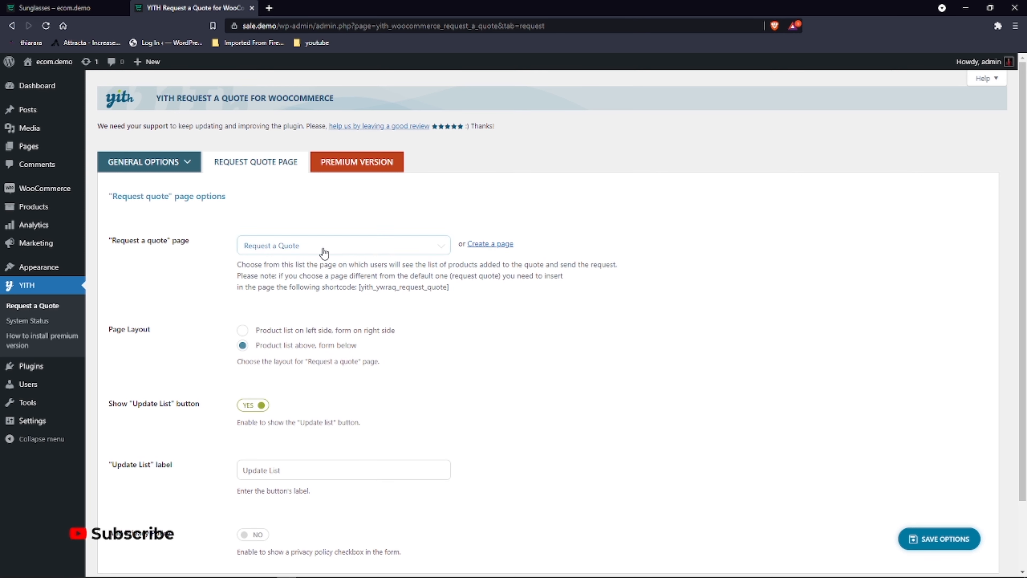
pyautogui.click(307, 250)
pyautogui.click(307, 249)
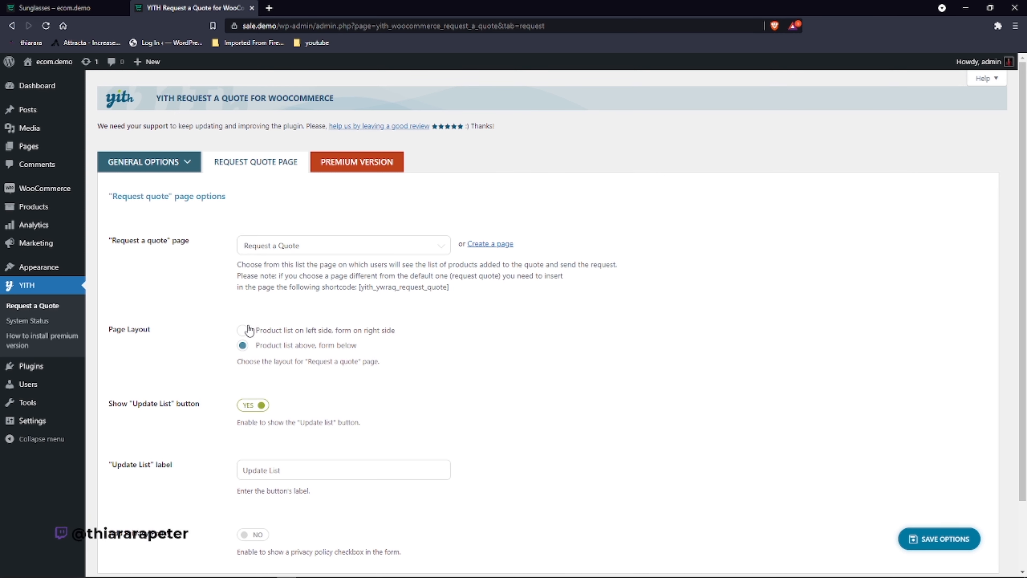
pyautogui.click(242, 331)
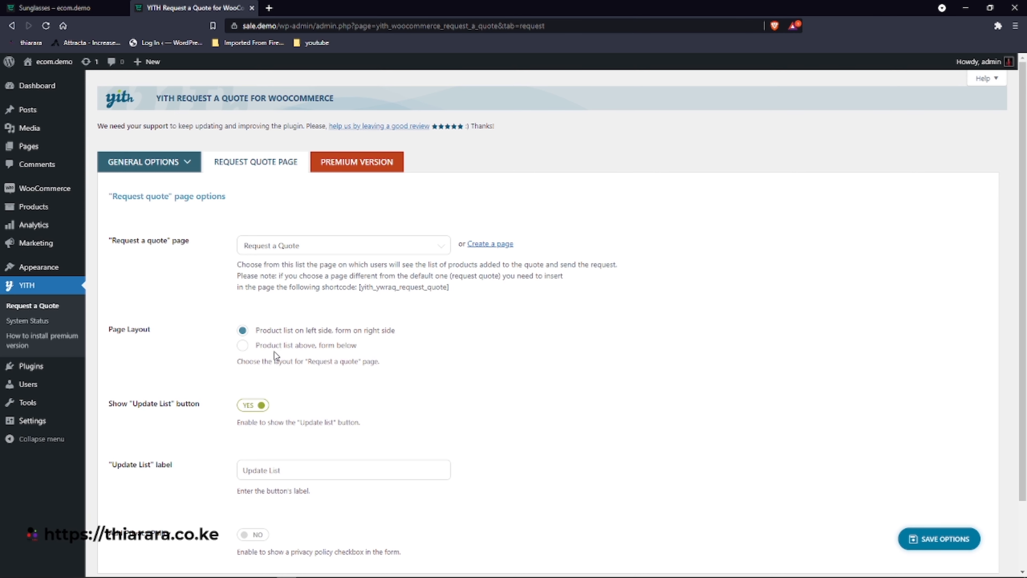
pyautogui.click(260, 349)
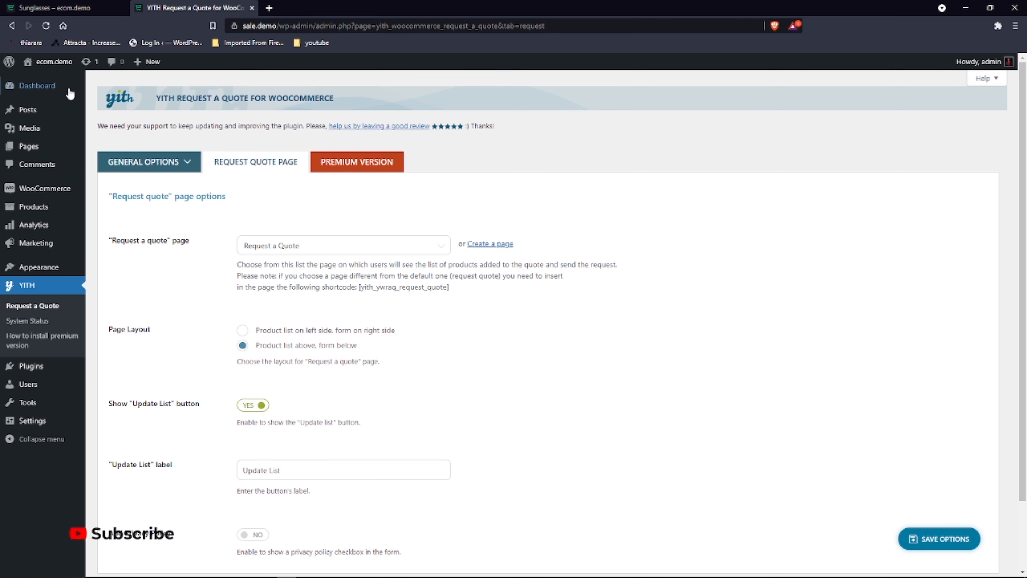
# - Open the site's Pages list in a separate tab and view the Request a Quote page
pyautogui.rightClick(27, 148)
pyautogui.click(69, 156)
pyautogui.hotkey('ctrl', 'Tab')
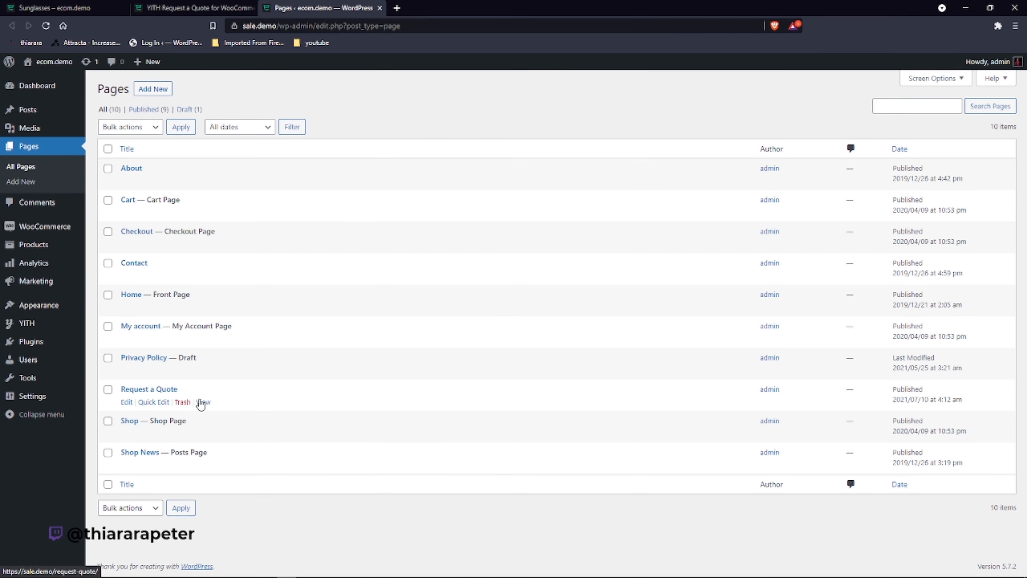
pyautogui.click(202, 403)
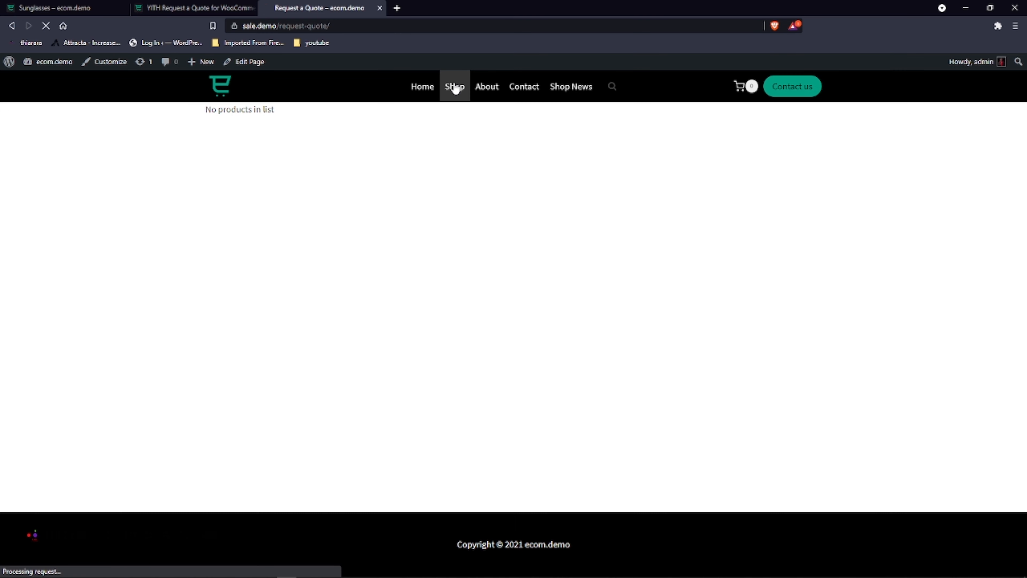
# - Find the Sunglasses product in the shop and add it to the quote
pyautogui.click(455, 87)
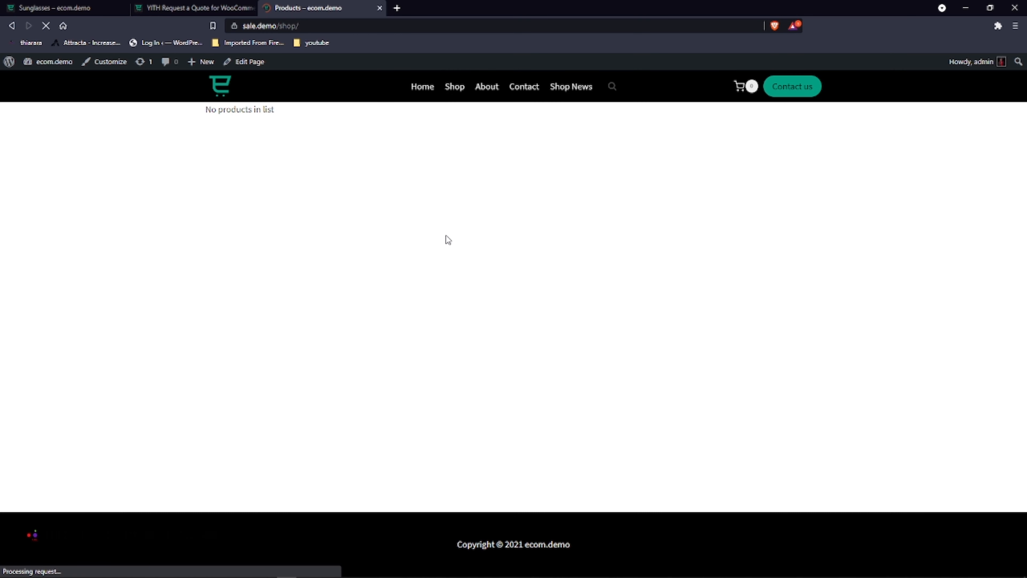
pyautogui.scroll(-8, 441, 409)
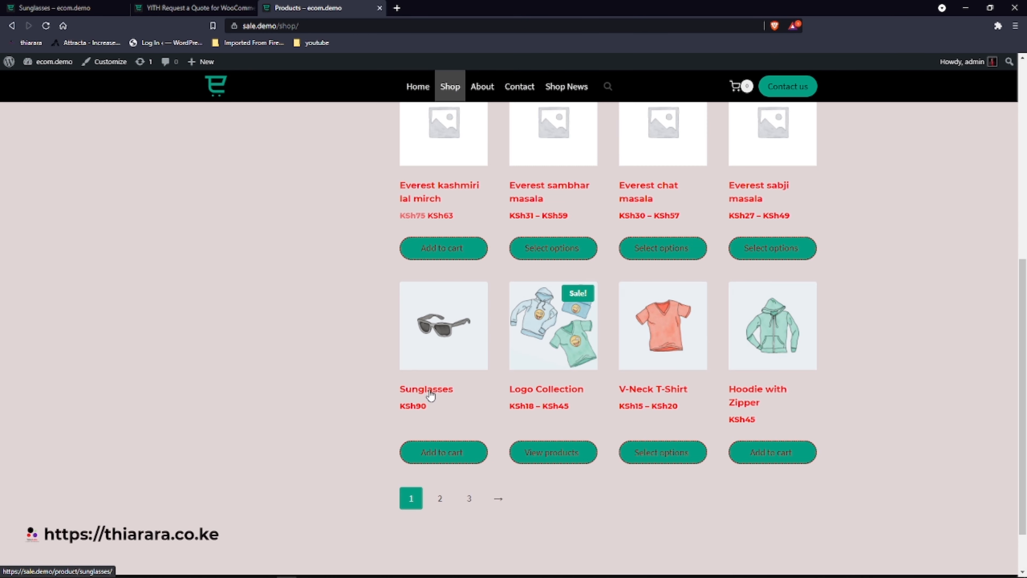
pyautogui.click(431, 391)
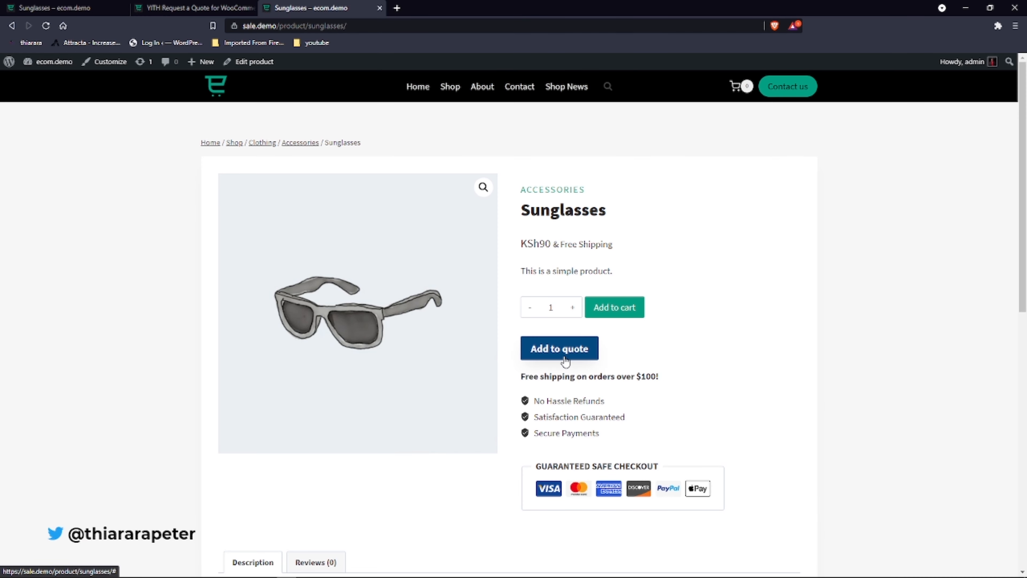
pyautogui.click(577, 358)
# - Add the Hoodie with Zipper to the cart from the shop and to the quote from its product page
pyautogui.click(456, 92)
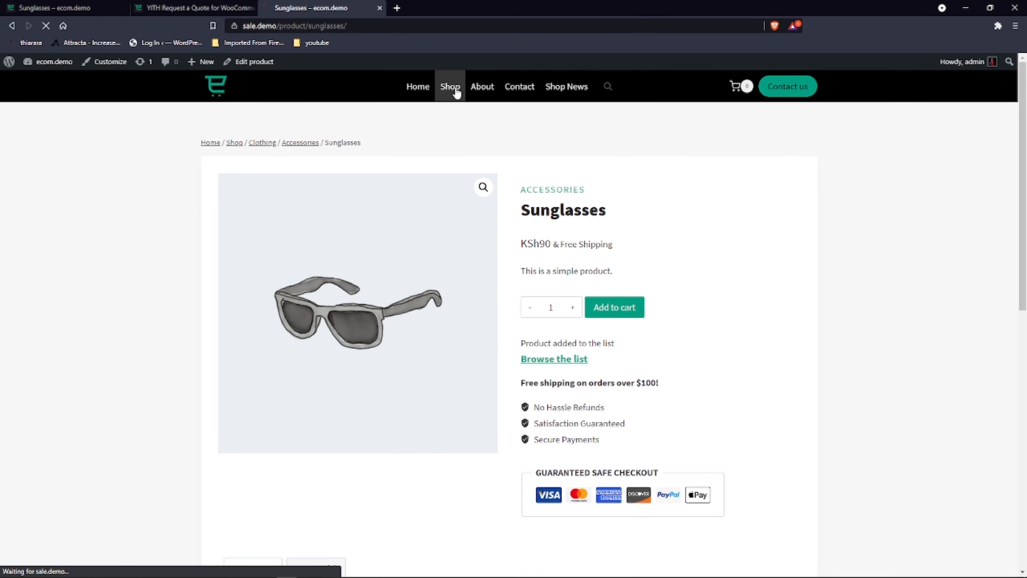
pyautogui.scroll(-10, 631, 474)
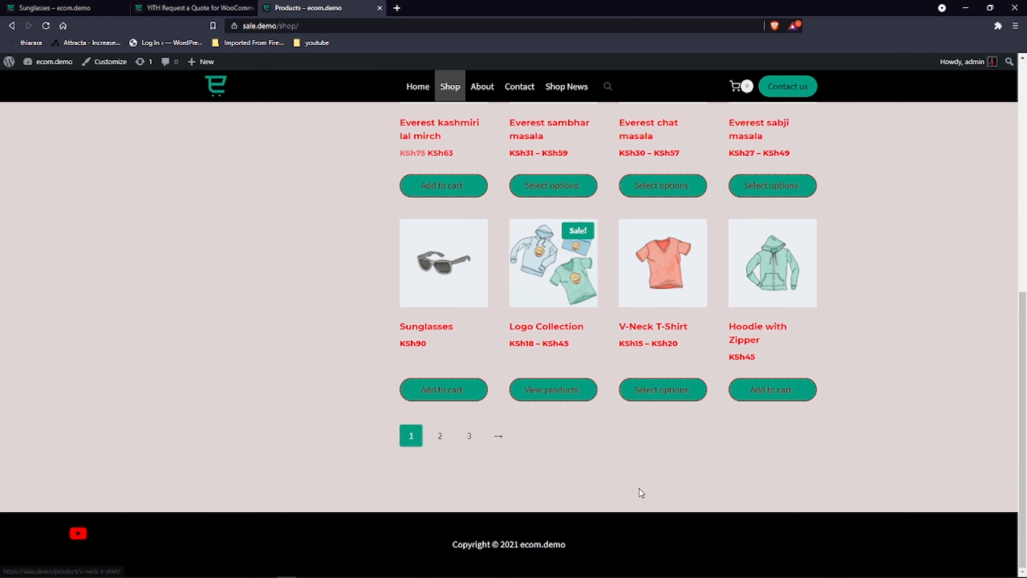
pyautogui.click(771, 389)
pyautogui.scroll(-10, 711, 457)
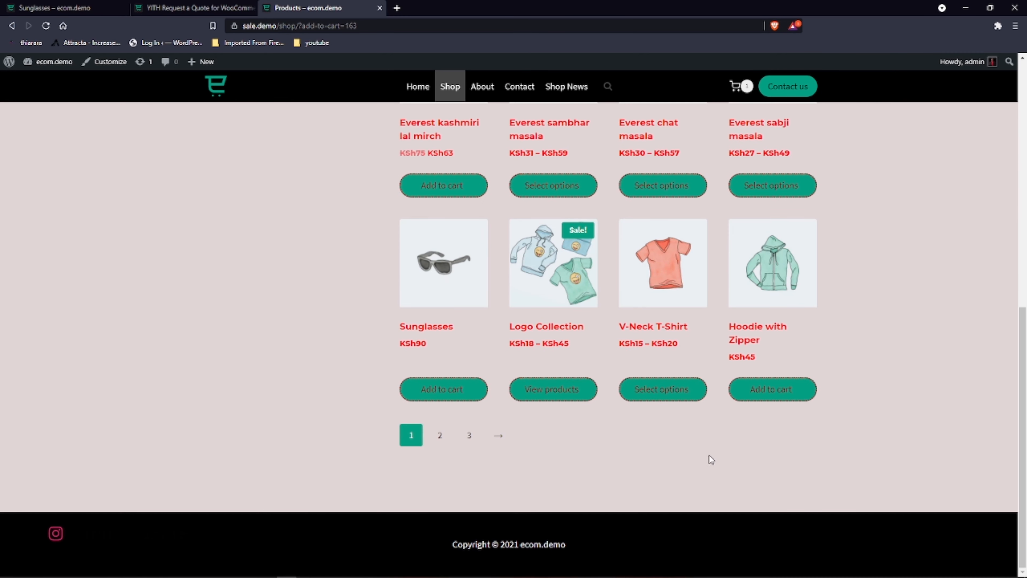
pyautogui.click(745, 342)
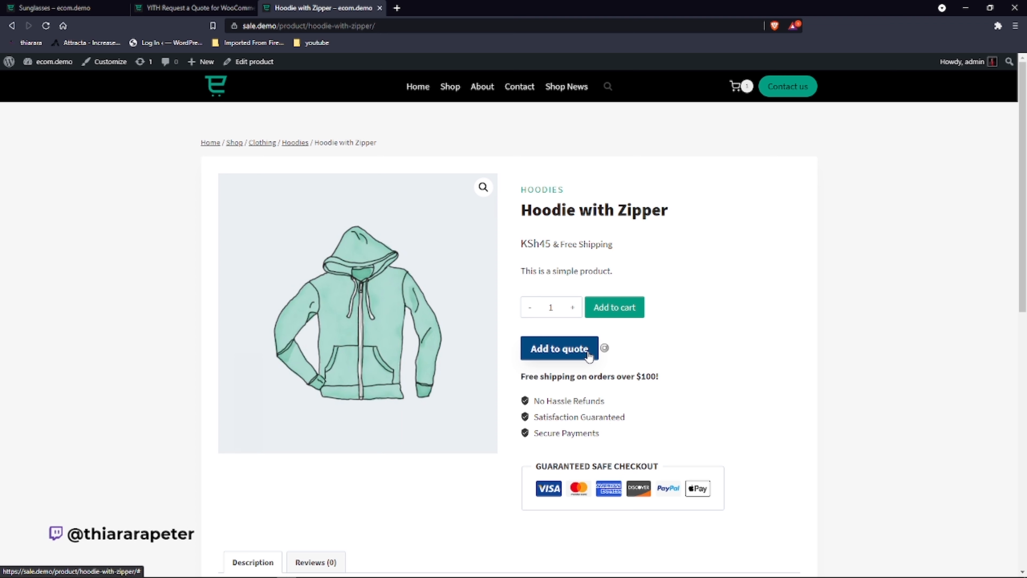
pyautogui.click(564, 349)
# - Browse the quote list and examine how the product table and the Send the request form are laid out
pyautogui.click(553, 364)
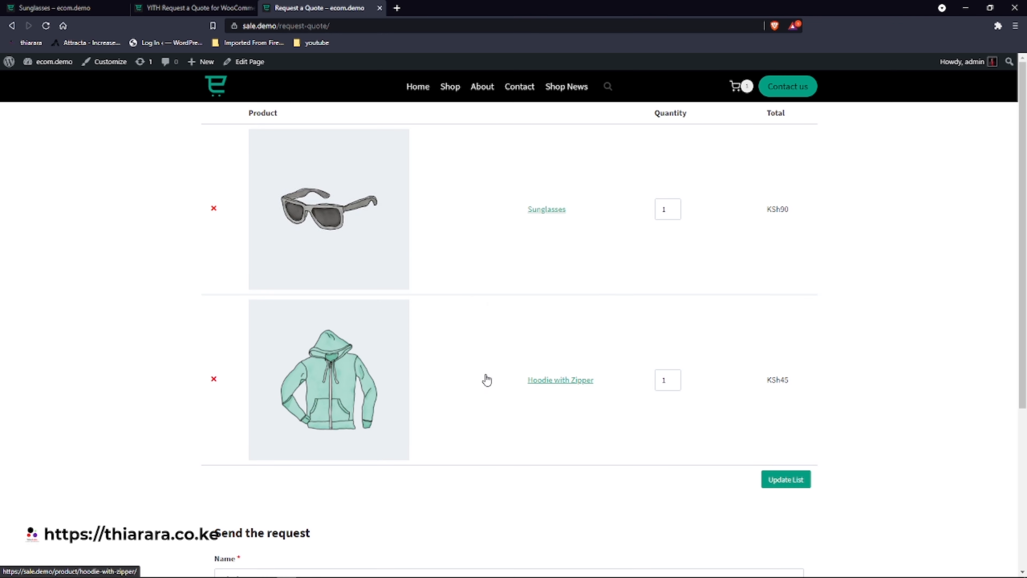
pyautogui.scroll(-5, 487, 379)
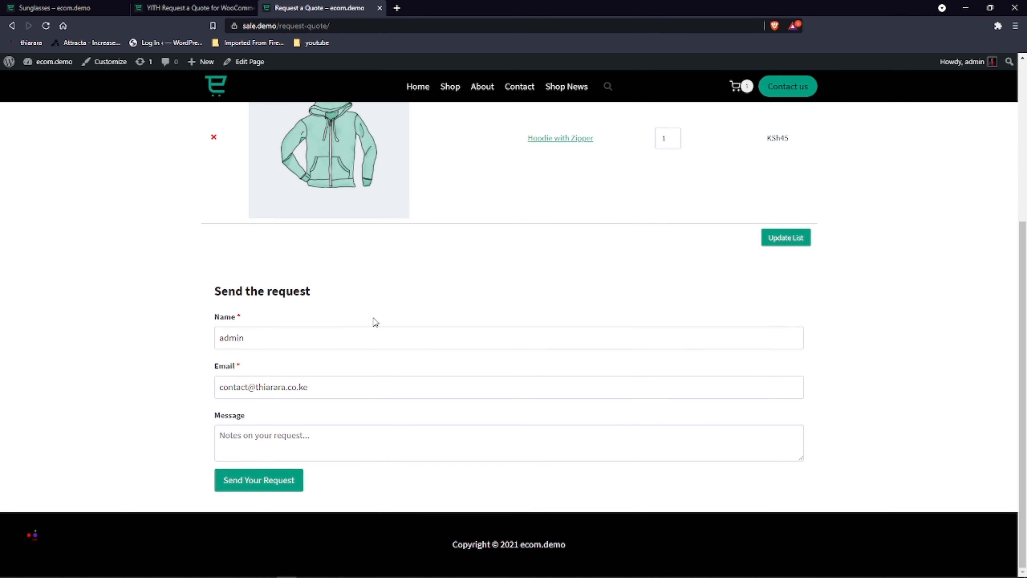
pyautogui.scroll(5, 353, 305)
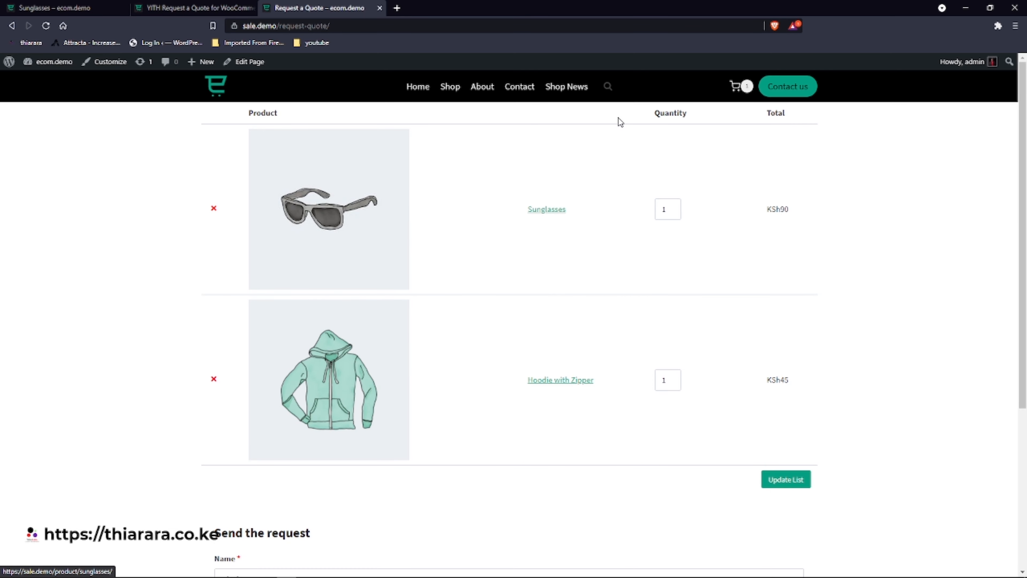
pyautogui.click(184, 7)
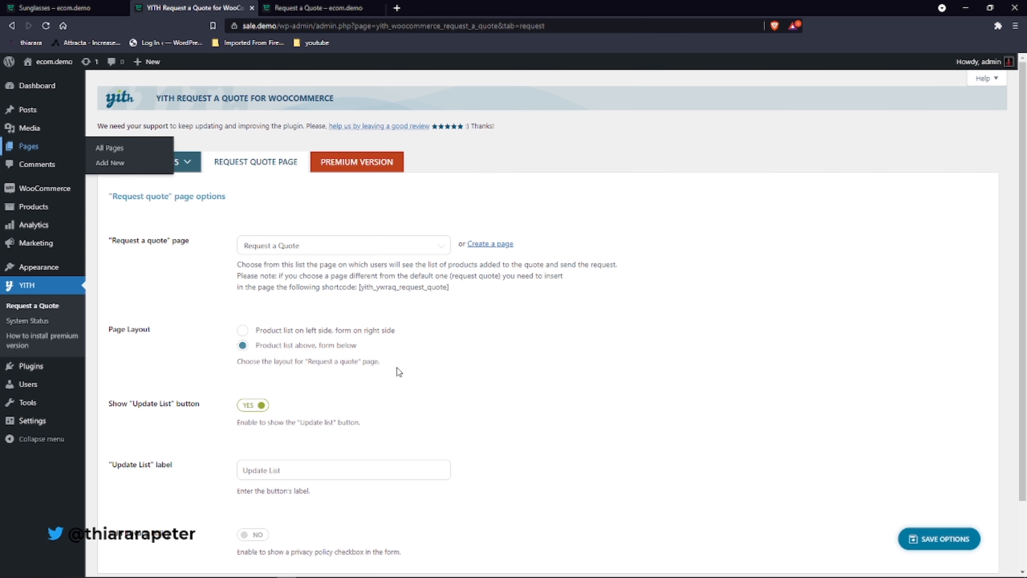
pyautogui.click(319, 7)
pyautogui.scroll(-5, 461, 364)
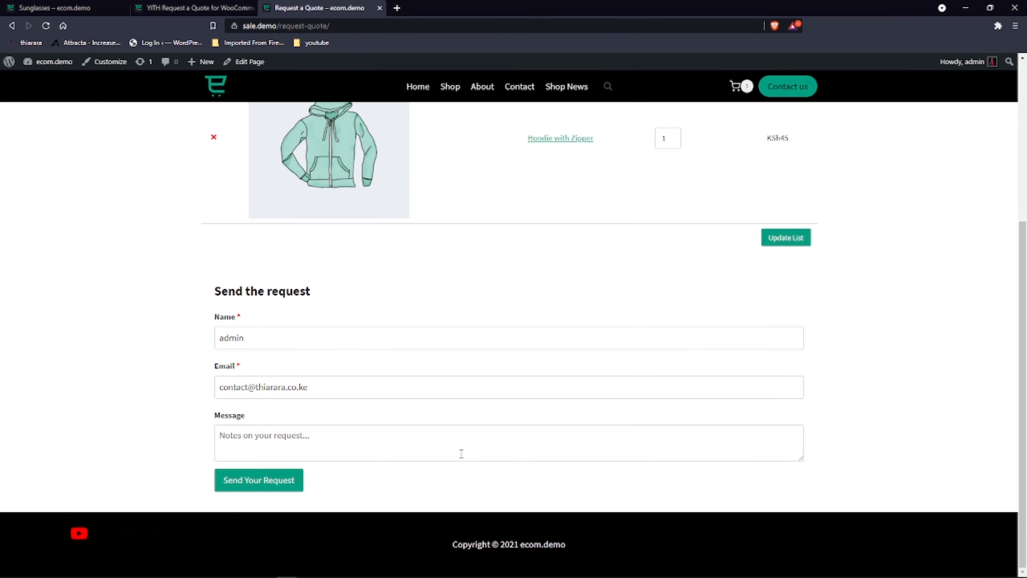
pyautogui.scroll(5, 260, 395)
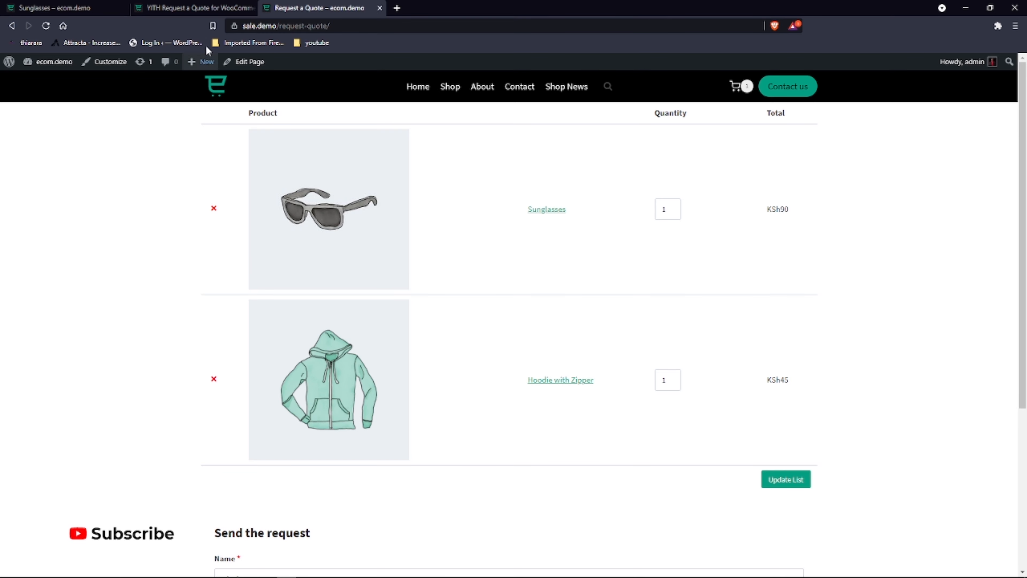
# - Set the page layout to "Product list on left side, form on right side", save the options, and reload the quote page
pyautogui.click(218, 8)
pyautogui.click(243, 330)
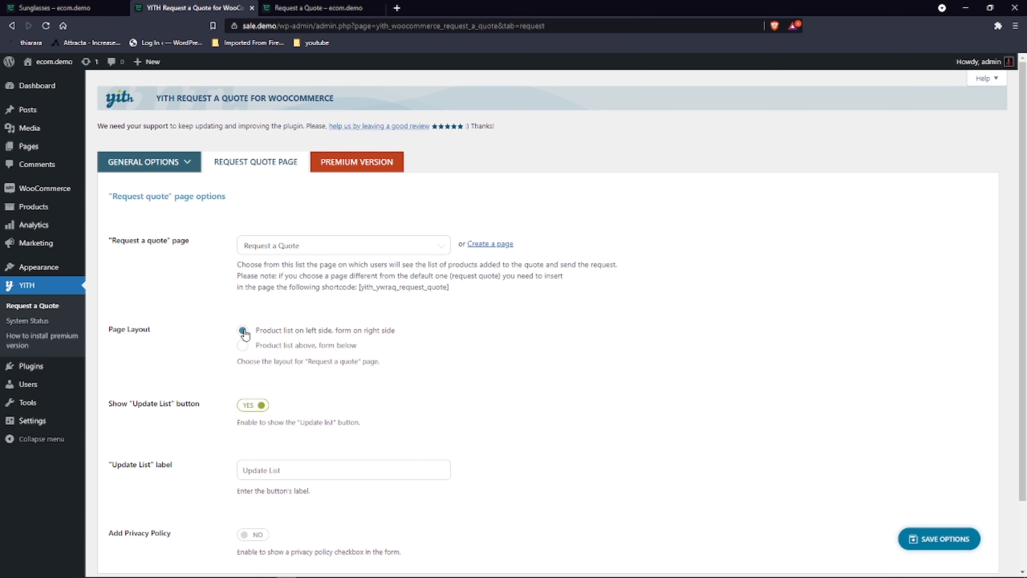
pyautogui.click(939, 539)
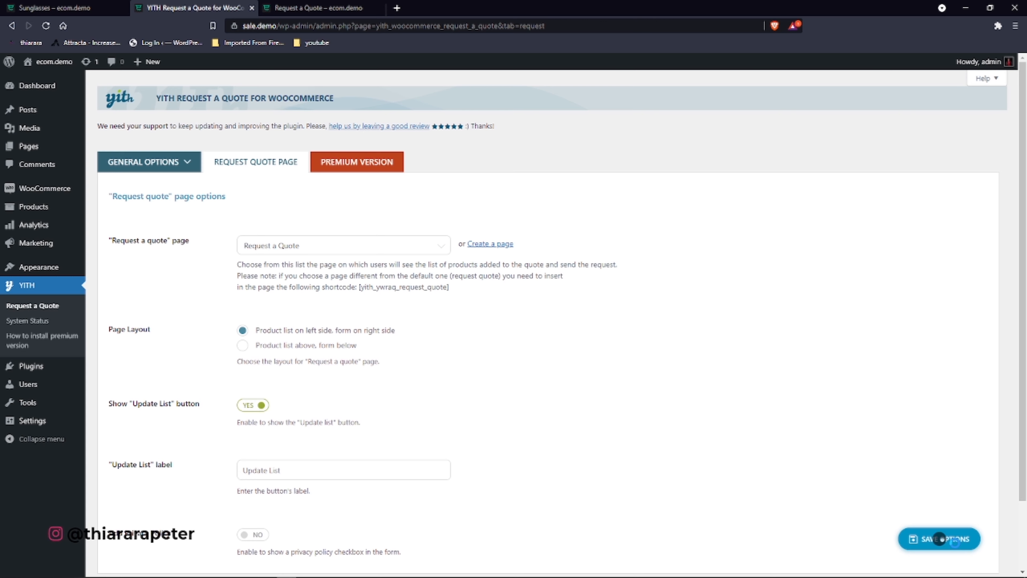
pyautogui.click(319, 8)
pyautogui.click(46, 26)
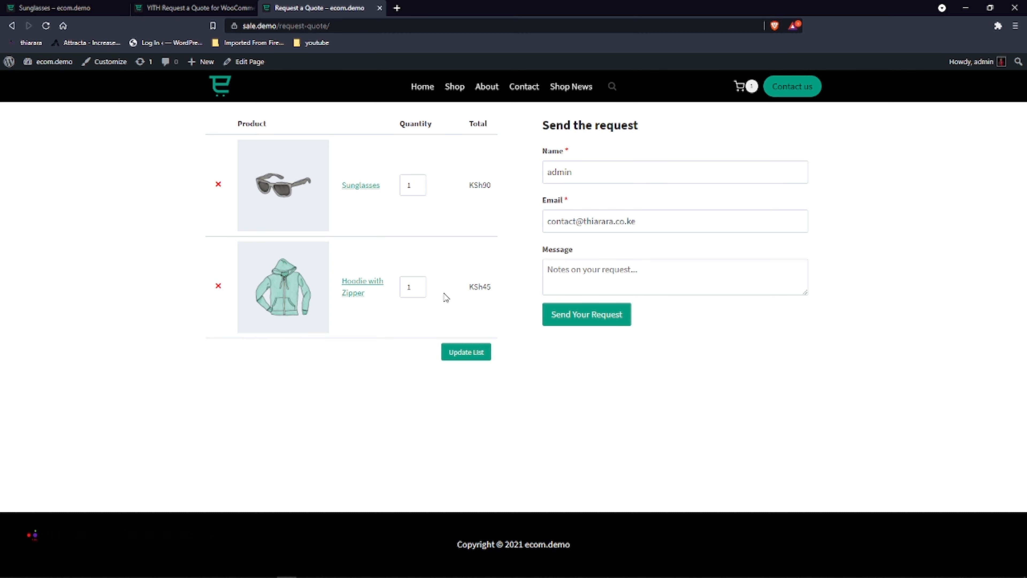
# - Change the quote quantities to 2 Sunglasses and 10 Hoodie with Zipper, and update the list
pyautogui.click(192, 8)
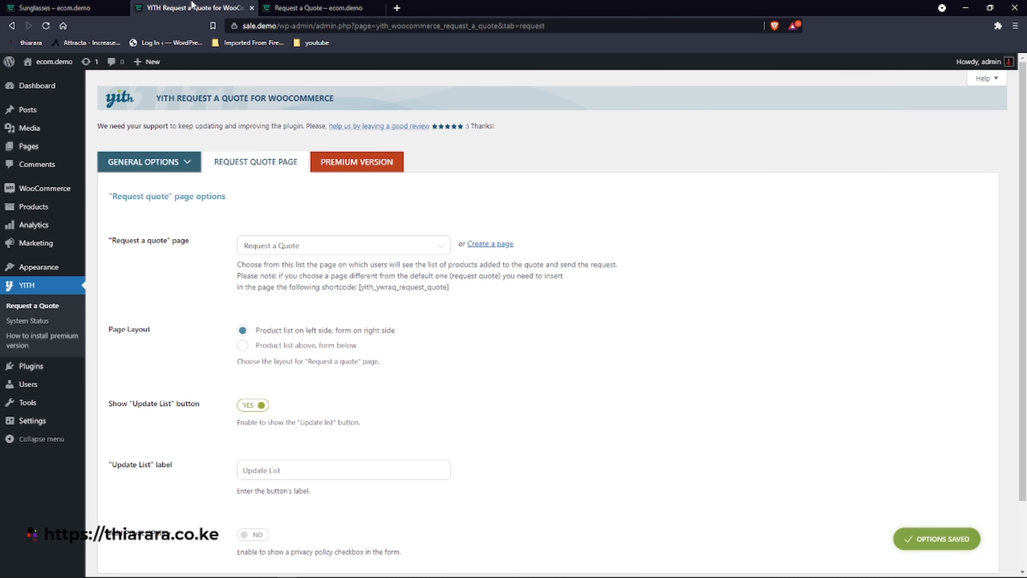
pyautogui.moveTo(177, 162)
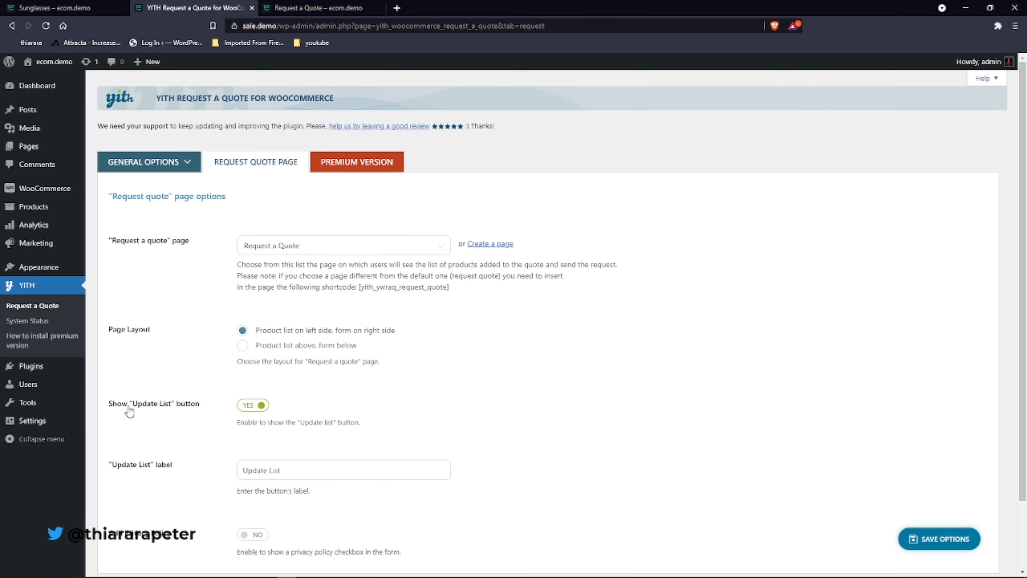
pyautogui.click(319, 8)
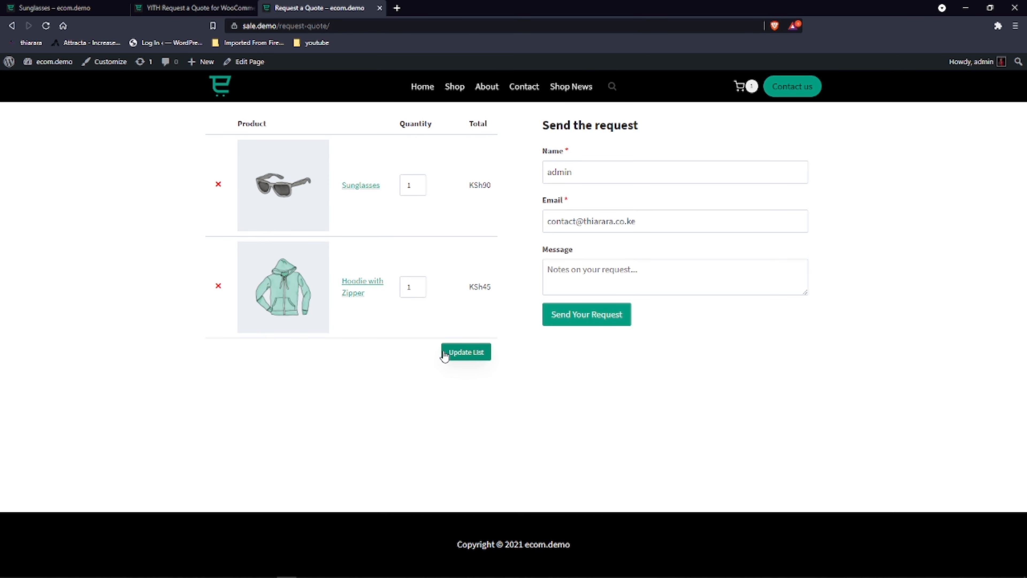
pyautogui.doubleClick(409, 185)
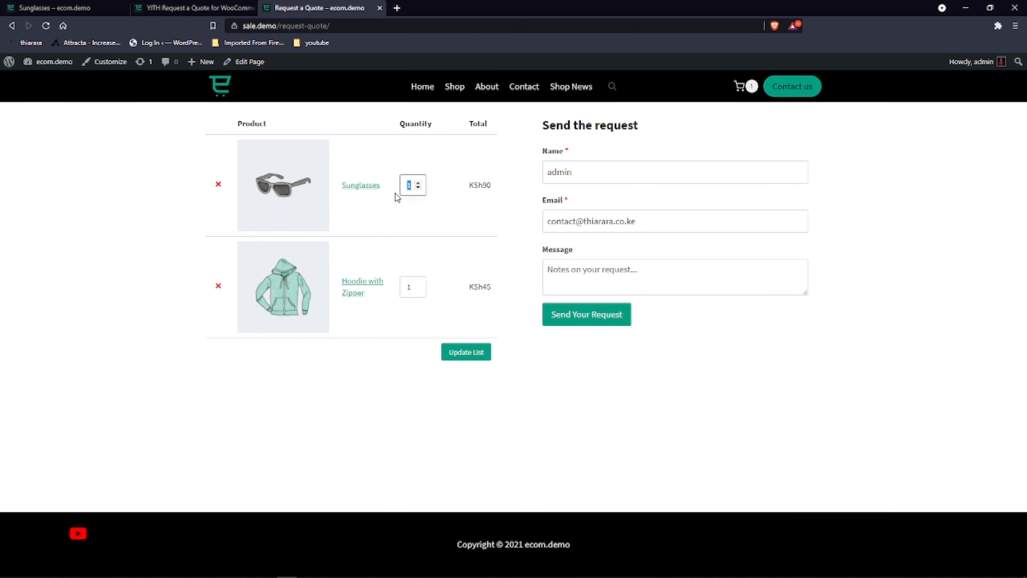
pyautogui.doubleClick(407, 287)
pyautogui.write('0')
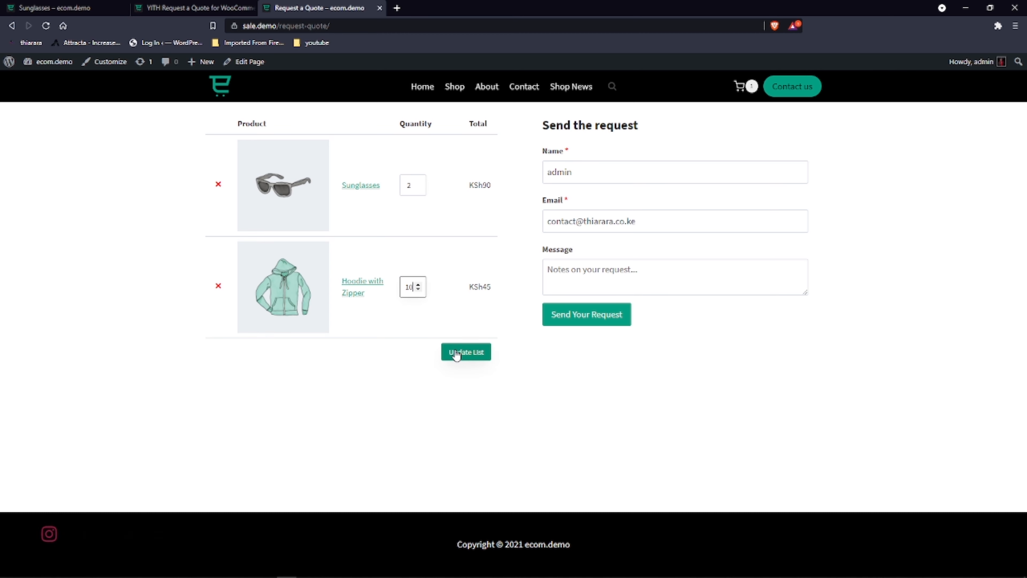
pyautogui.click(457, 354)
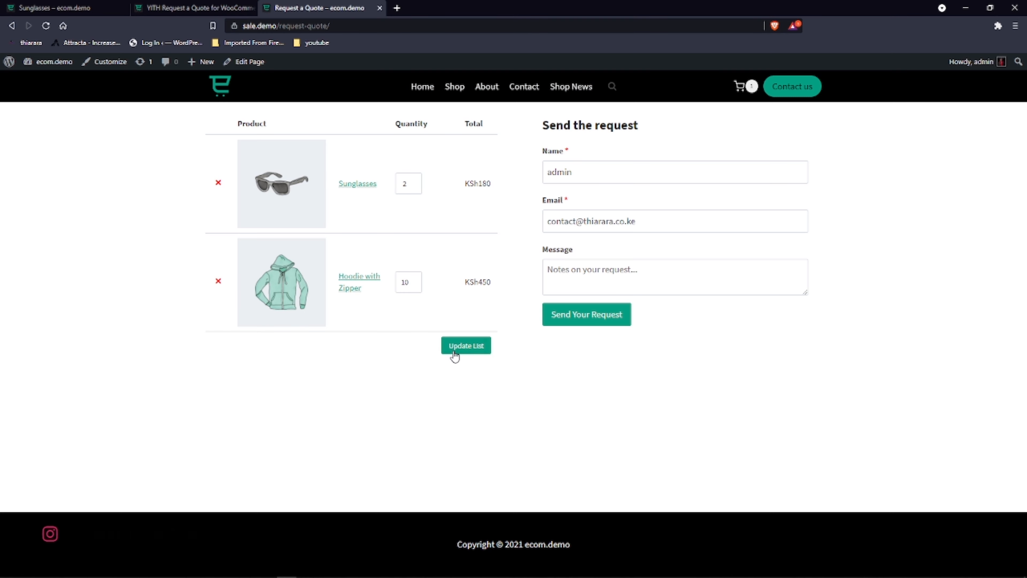
# - Examine the "Update List" label setting in the plugin's quote page options
pyautogui.click(190, 8)
pyautogui.scroll(-2, 276, 198)
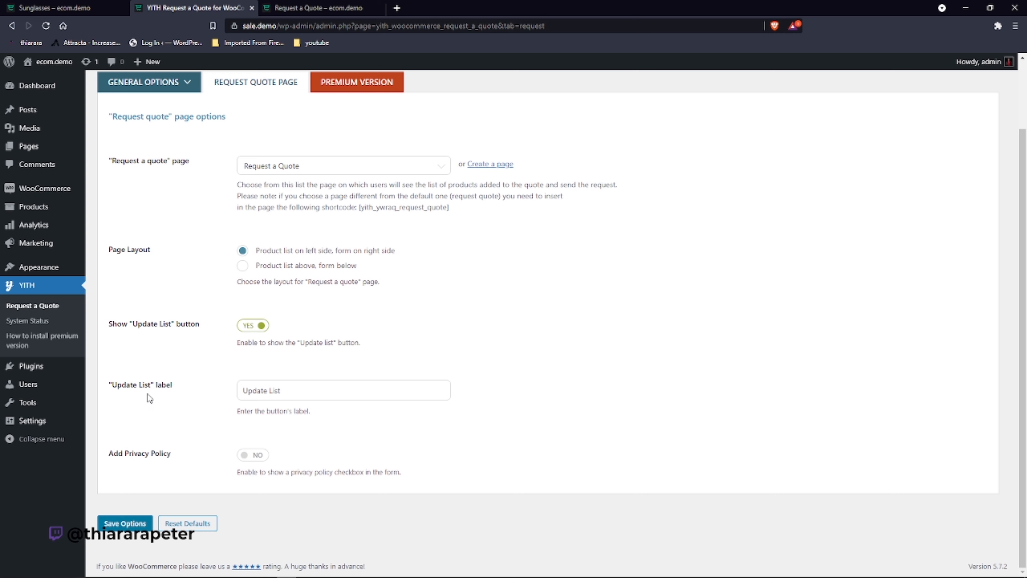
pyautogui.moveTo(173, 388); pyautogui.dragTo(126, 386)
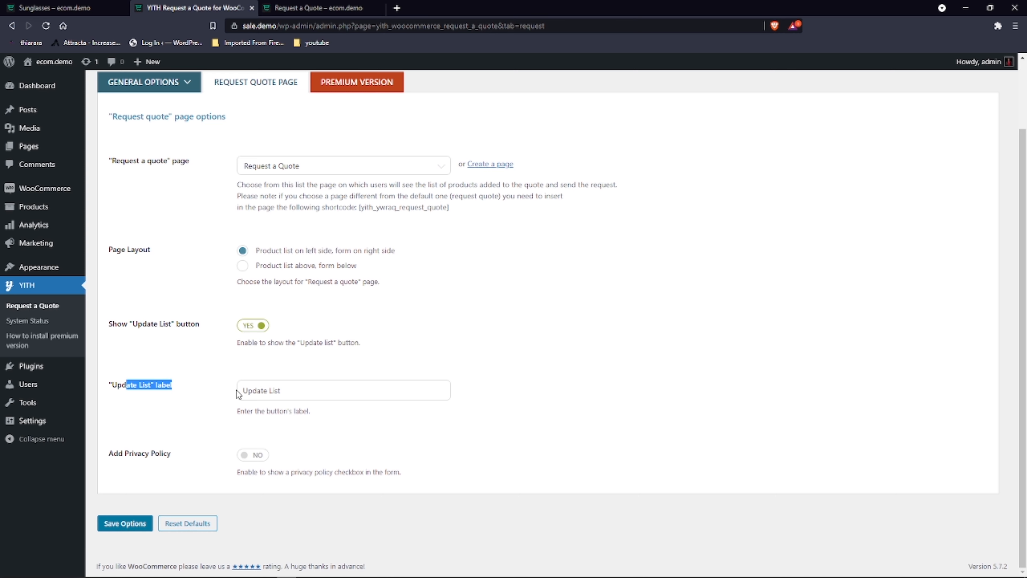
pyautogui.tripleClick(287, 395)
pyautogui.click(292, 392)
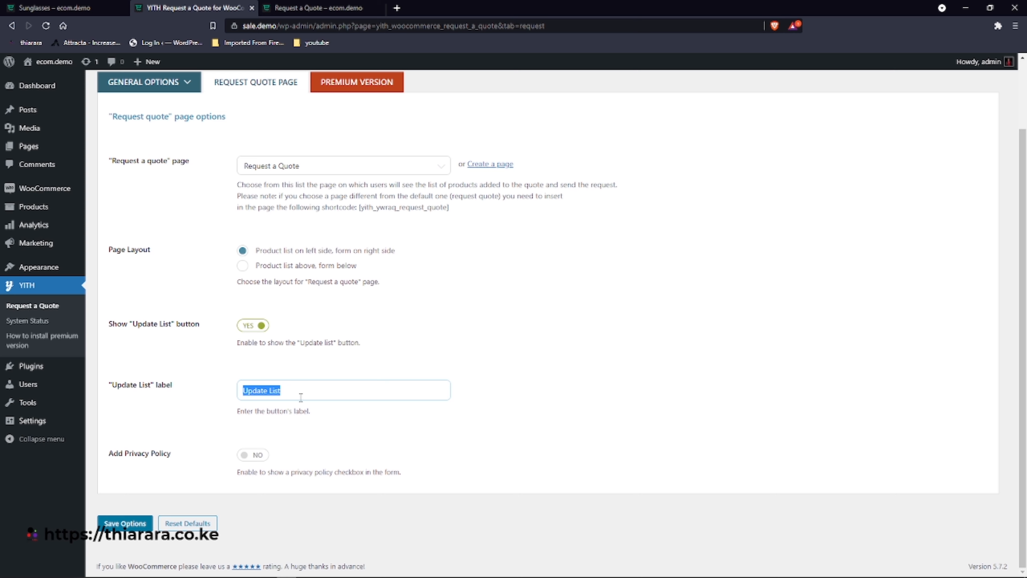
pyautogui.click(298, 397)
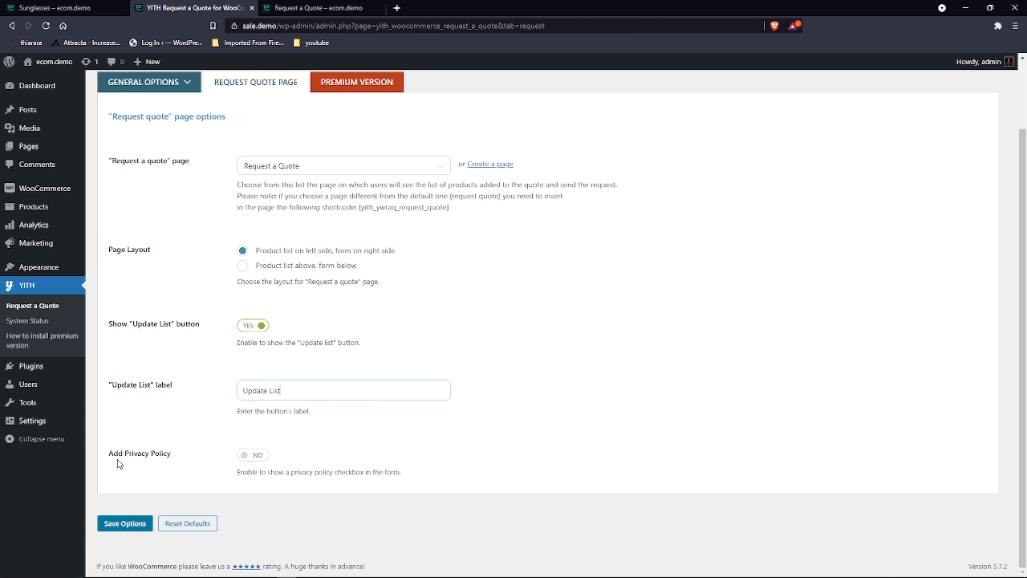
# - Enable the Add Privacy Policy option for the quote form and show its label and text settings
pyautogui.click(251, 455)
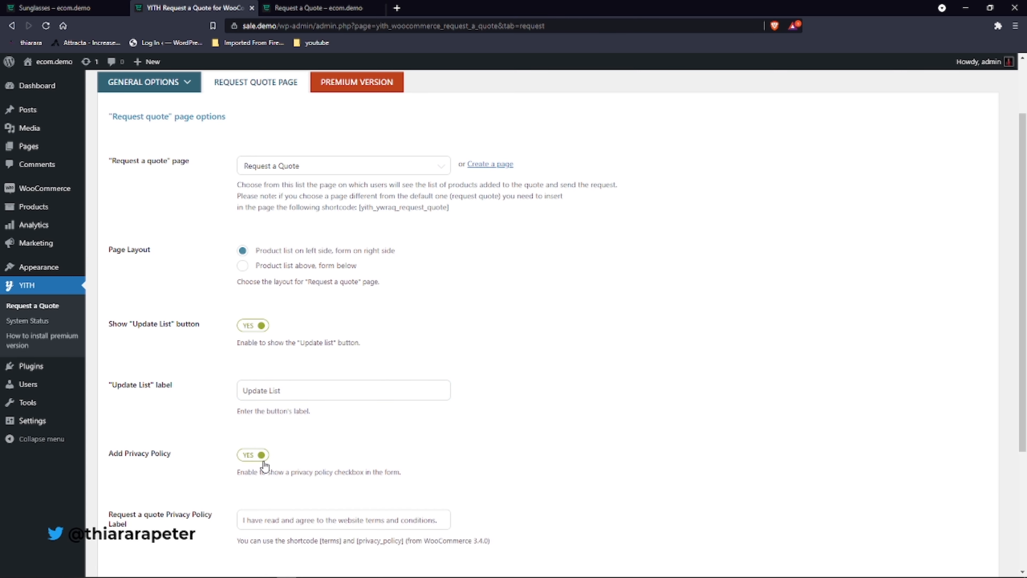
pyautogui.click(57, 6)
pyautogui.scroll(-10, 405, 324)
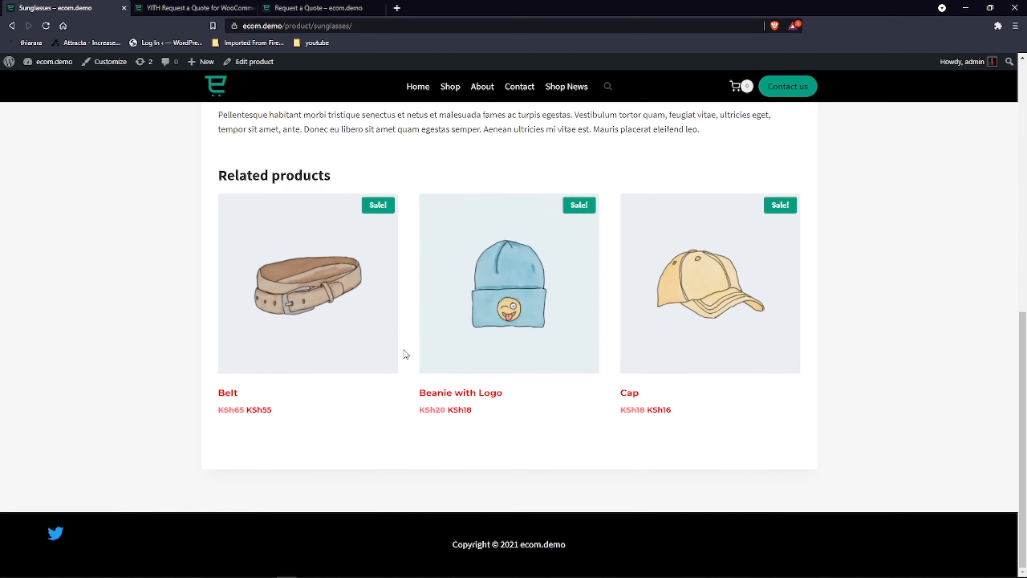
pyautogui.scroll(10, 404, 344)
pyautogui.hotkey('ctrl', 'Tab')
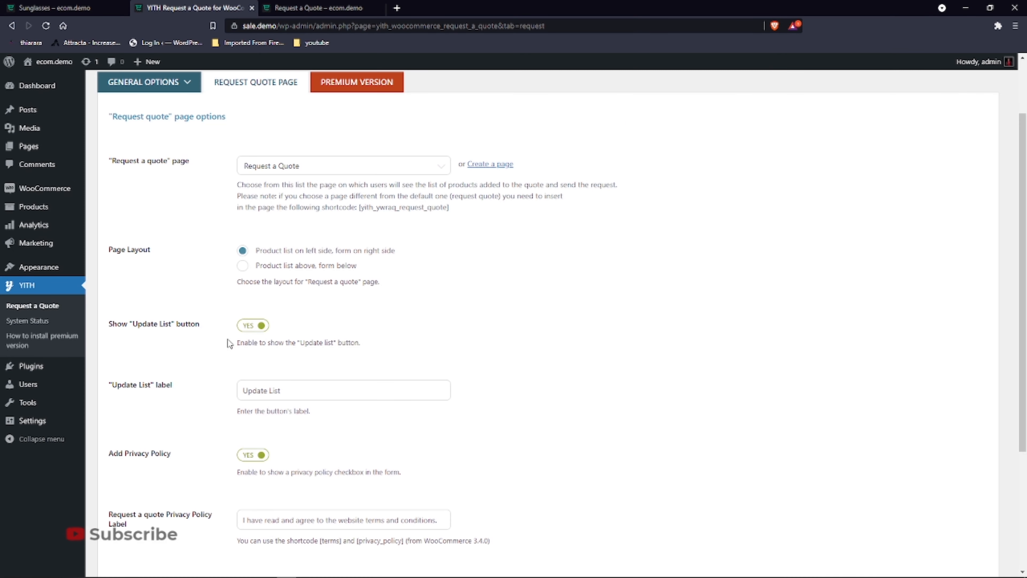
pyautogui.scroll(-2, 243, 405)
pyautogui.scroll(-2, 244, 422)
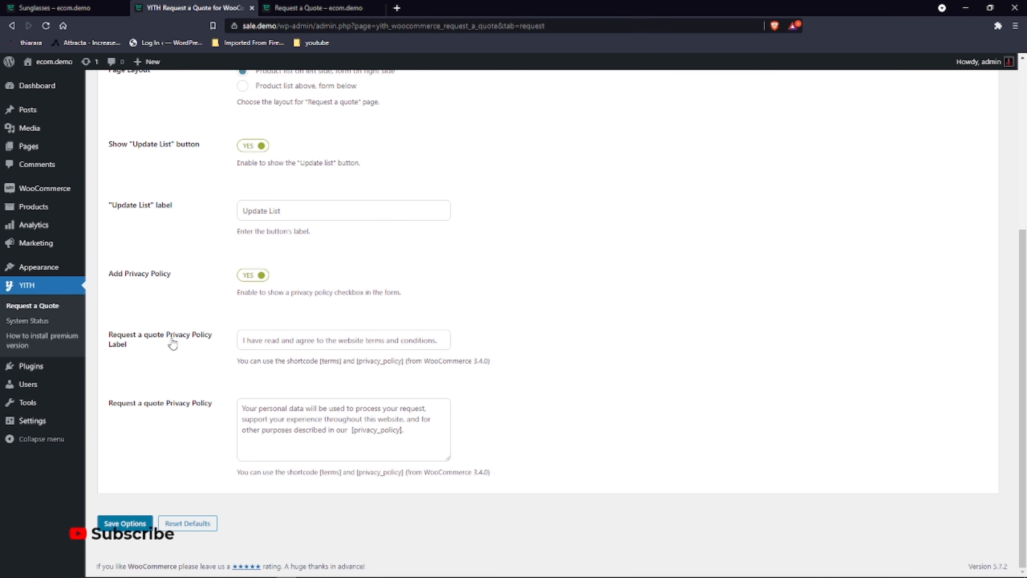
# - Review the privacy policy label, its text and the [privacy_policy] shortcode, and save the quote page options
pyautogui.moveTo(240, 335); pyautogui.dragTo(443, 346)
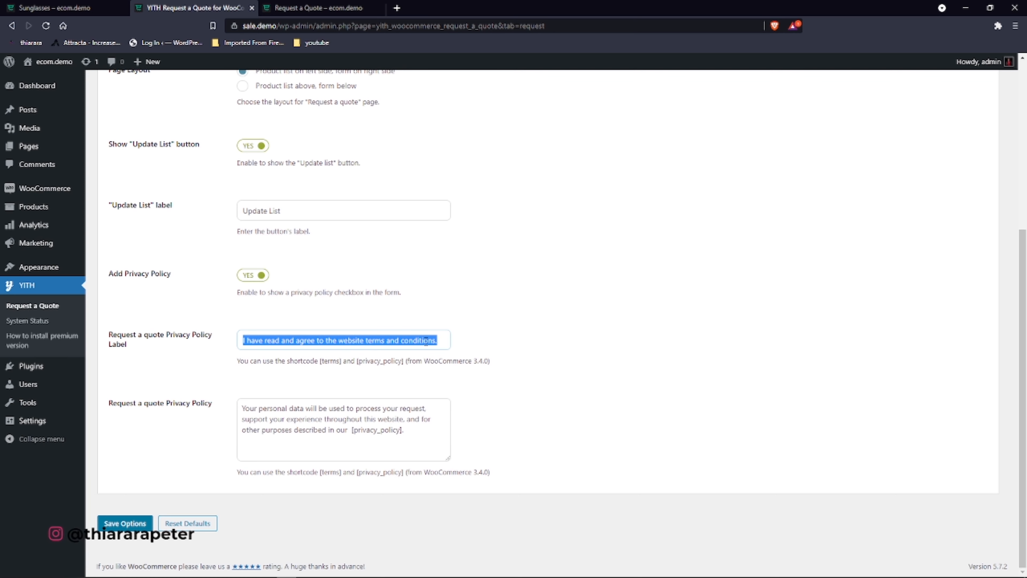
pyautogui.moveTo(246, 404); pyautogui.dragTo(414, 433)
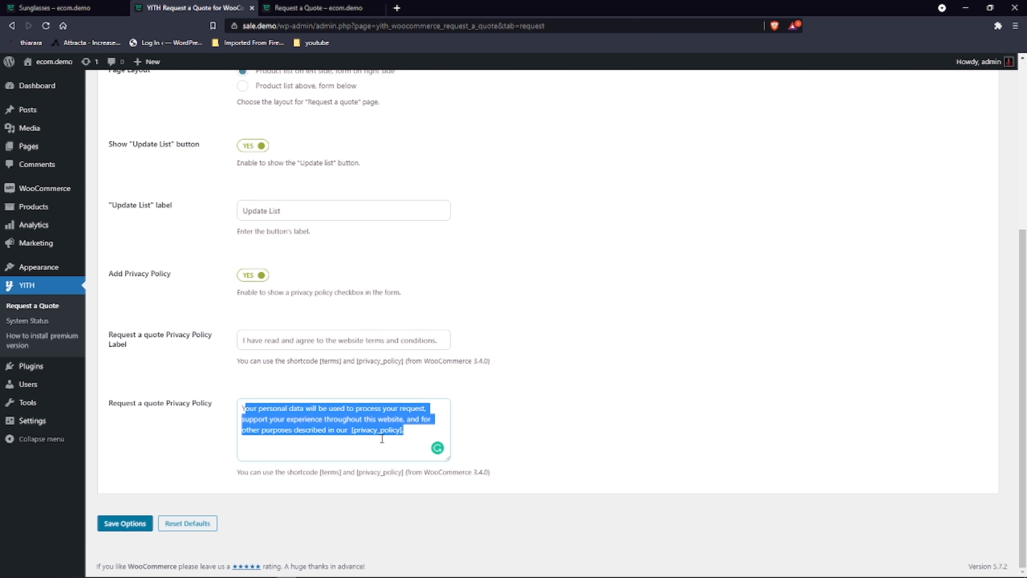
pyautogui.click(412, 432)
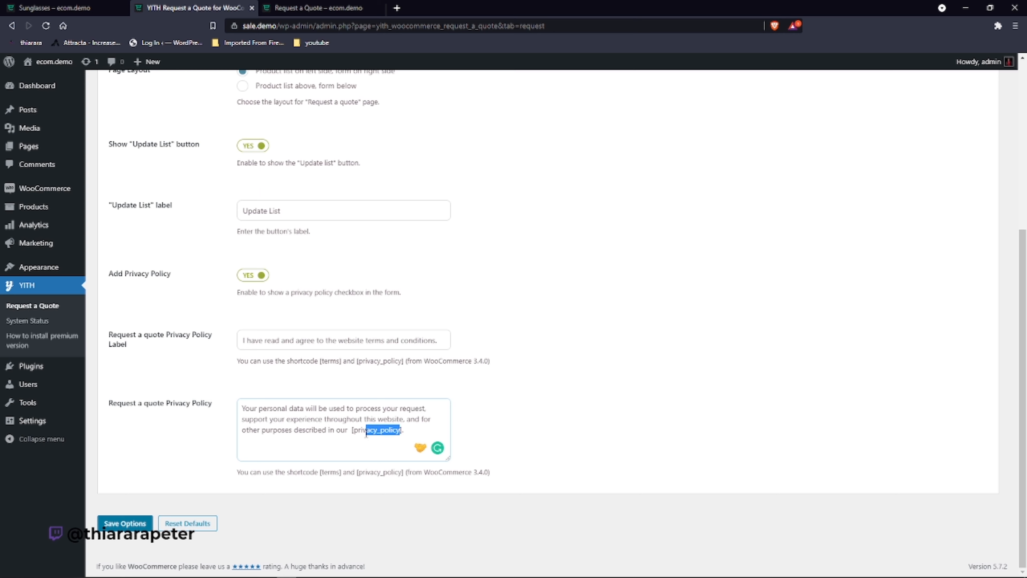
pyautogui.moveTo(366, 433)
pyautogui.mouseDown()
pyautogui.moveTo(404, 431)
pyautogui.moveTo(353, 434)
pyautogui.mouseUp()
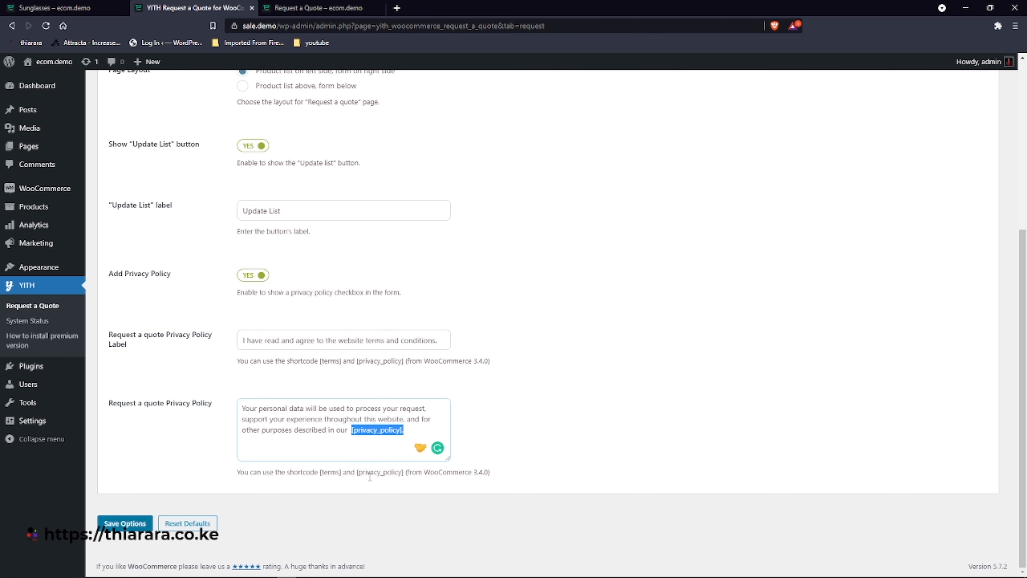
pyautogui.click(125, 523)
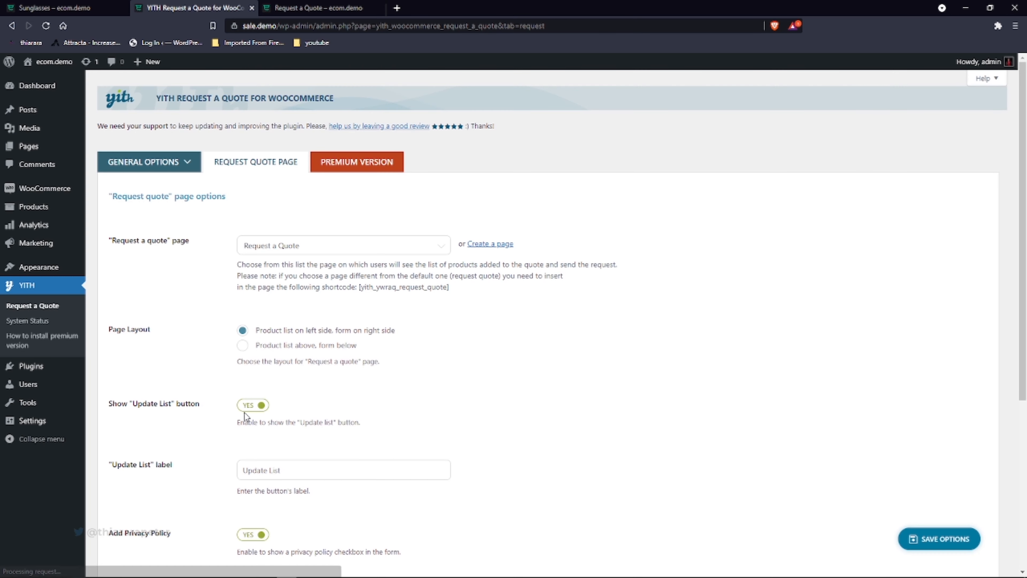
# - Reload the Request a Quote page and try to send the request without accepting the terms and conditions
pyautogui.click(319, 8)
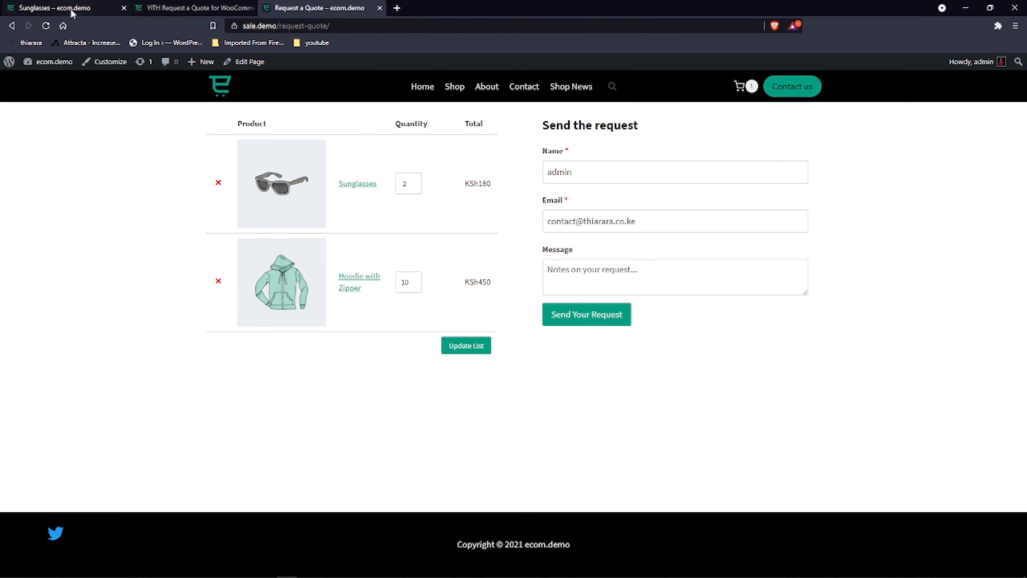
pyautogui.click(45, 26)
pyautogui.click(552, 109)
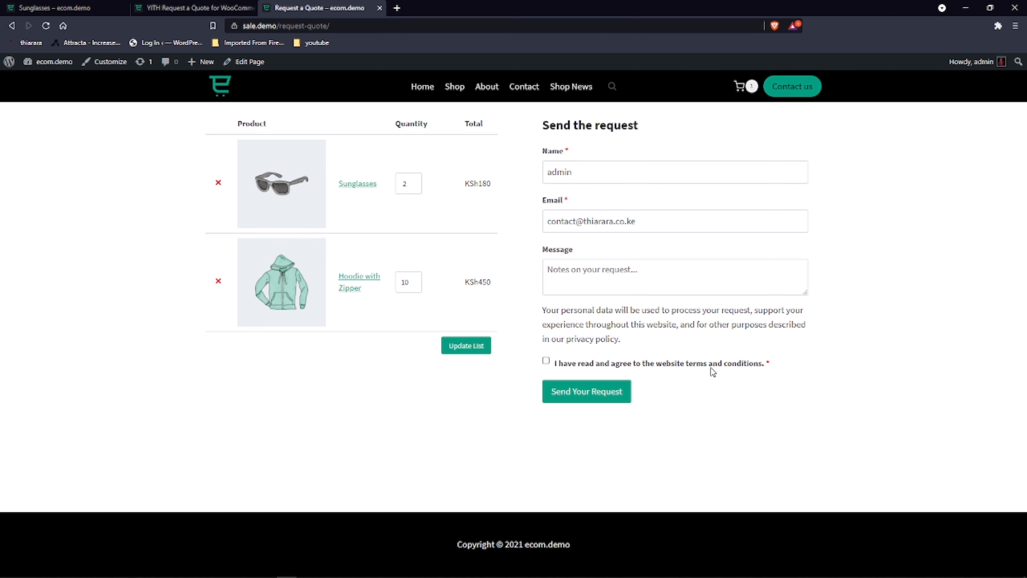
pyautogui.click(576, 395)
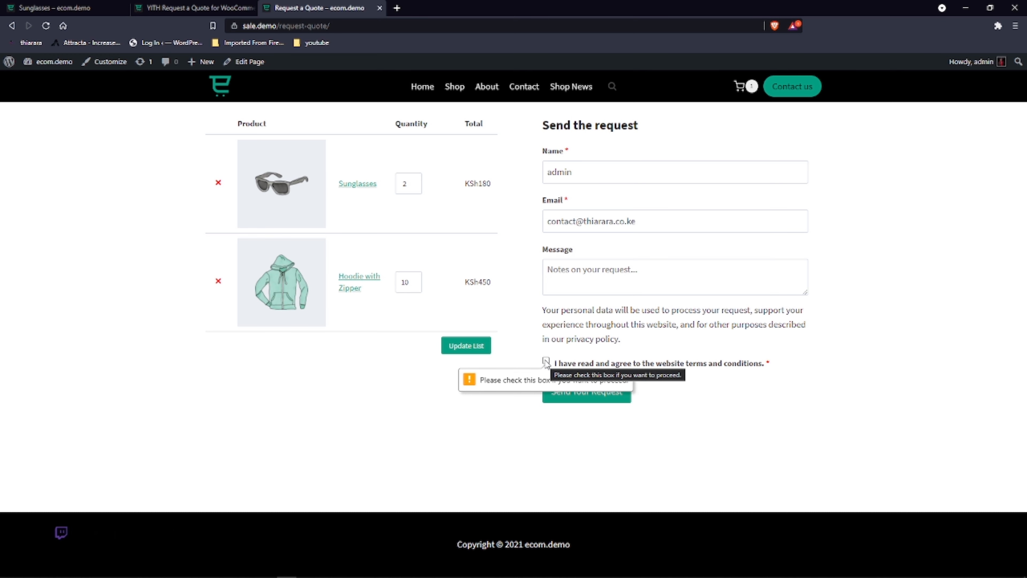
# - Turn on Hide "Add to cart" buttons in the plugin's general options and save the change
pyautogui.click(192, 7)
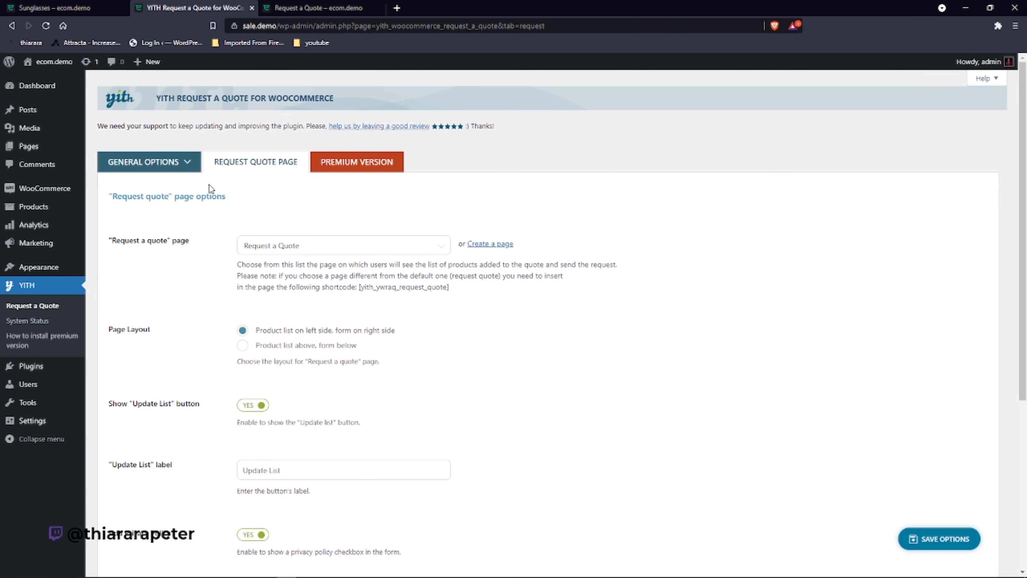
pyautogui.click(148, 166)
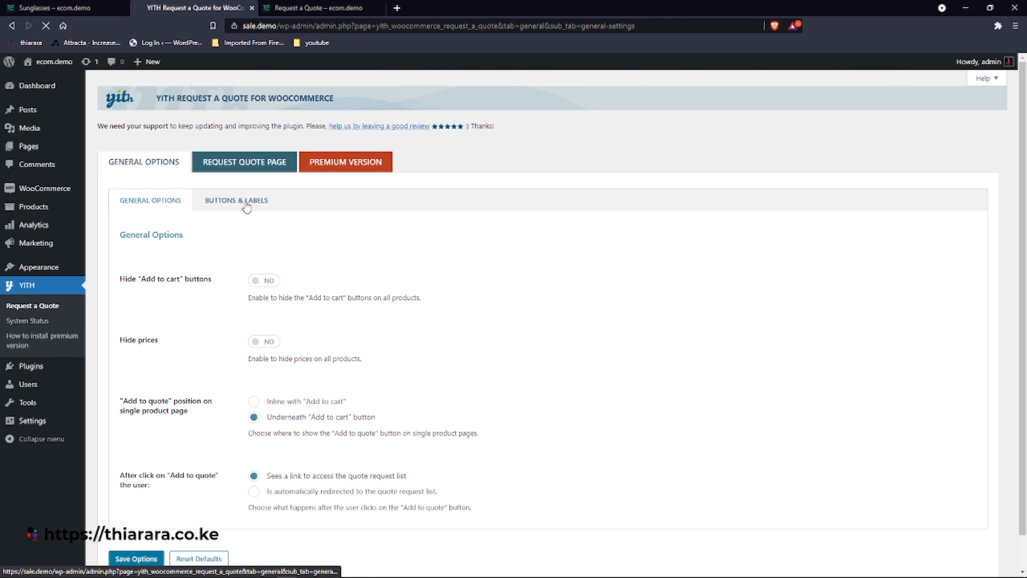
pyautogui.click(149, 201)
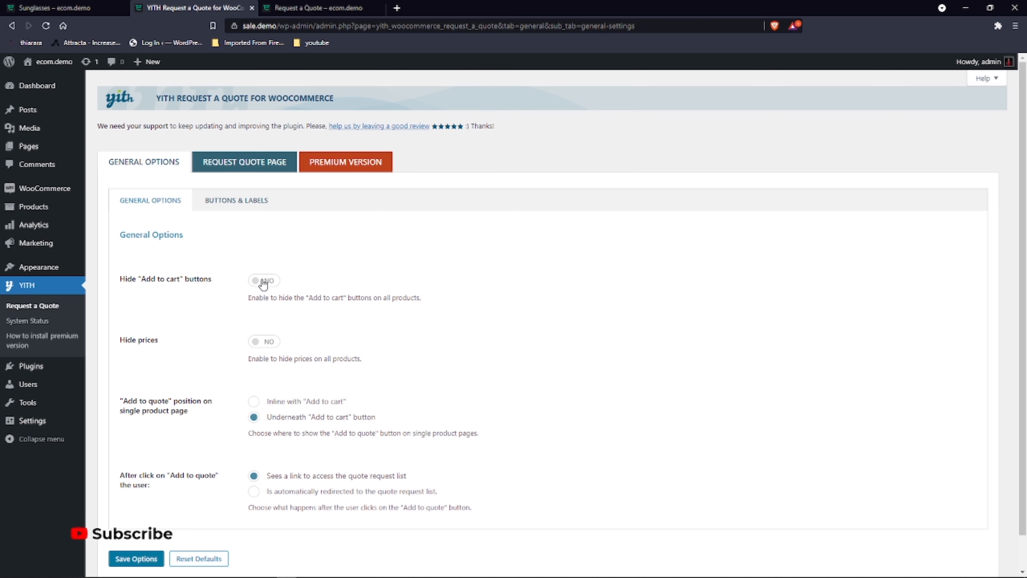
pyautogui.scroll(-1, 267, 287)
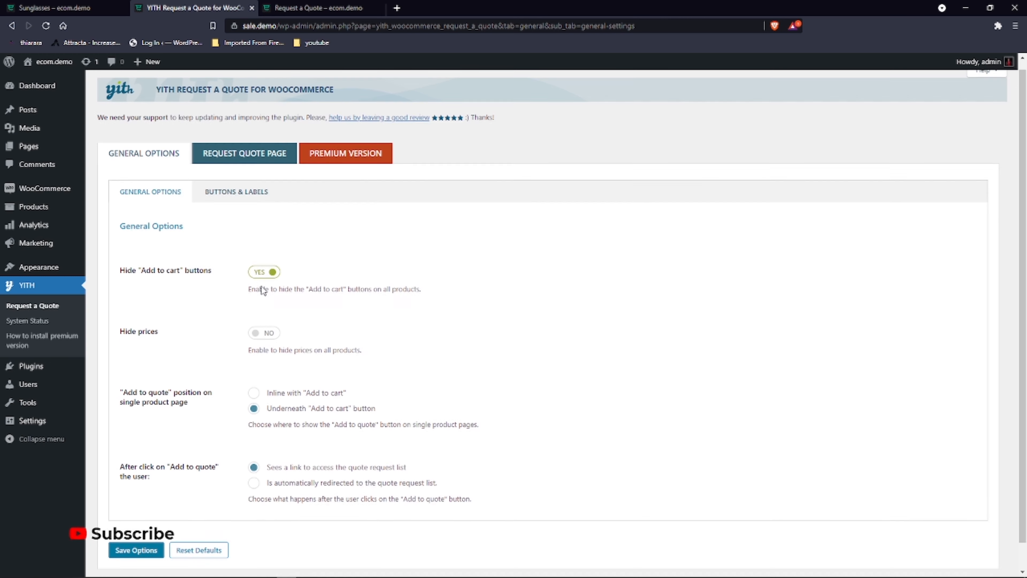
pyautogui.click(138, 523)
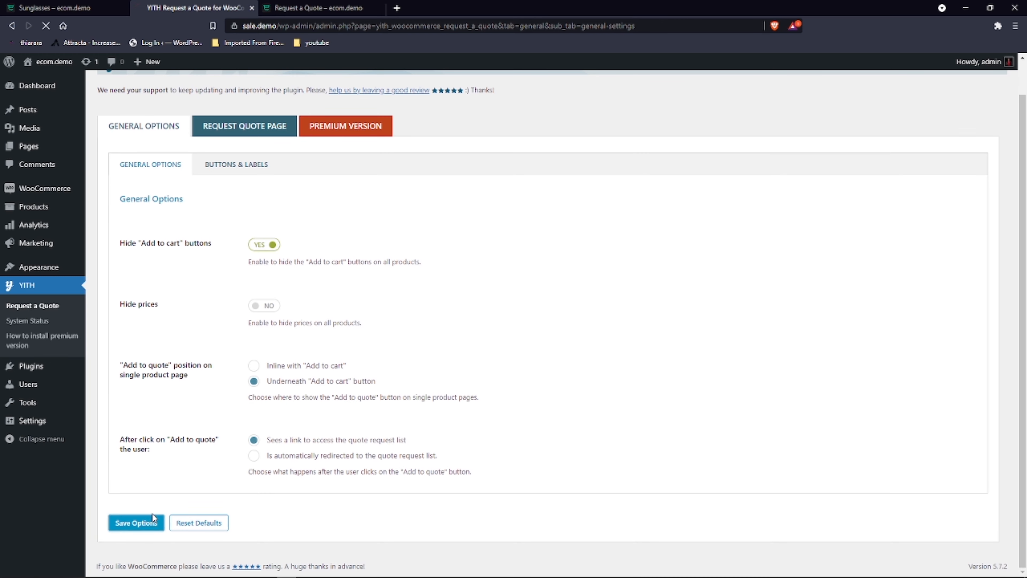
# - Examine the purchase buttons across the shop page and on the Everest kashmiri lal mirch product page
pyautogui.click(349, 8)
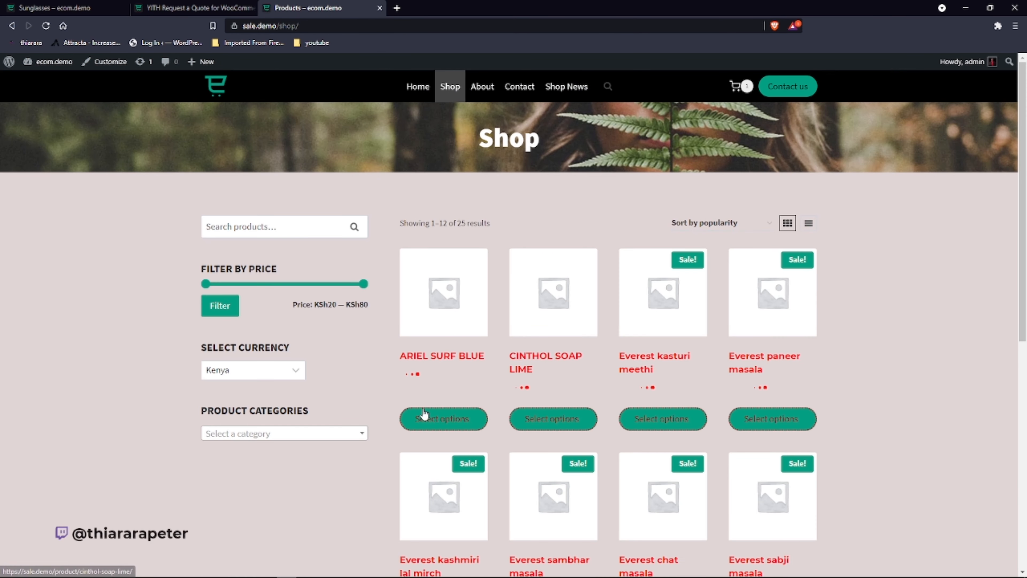
pyautogui.scroll(-5, 471, 435)
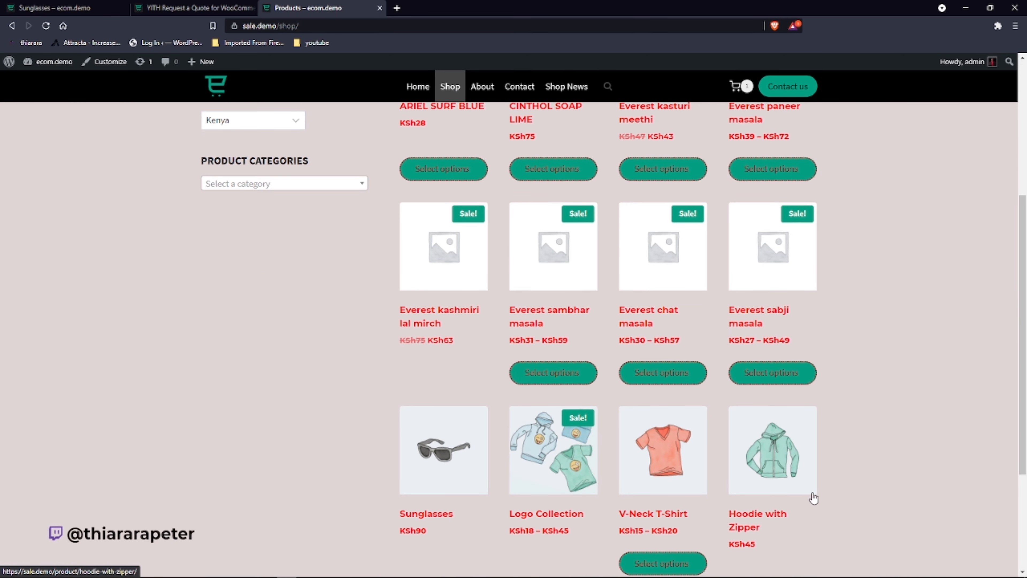
pyautogui.scroll(-4, 518, 401)
pyautogui.scroll(10, 484, 340)
pyautogui.scroll(-5, 453, 388)
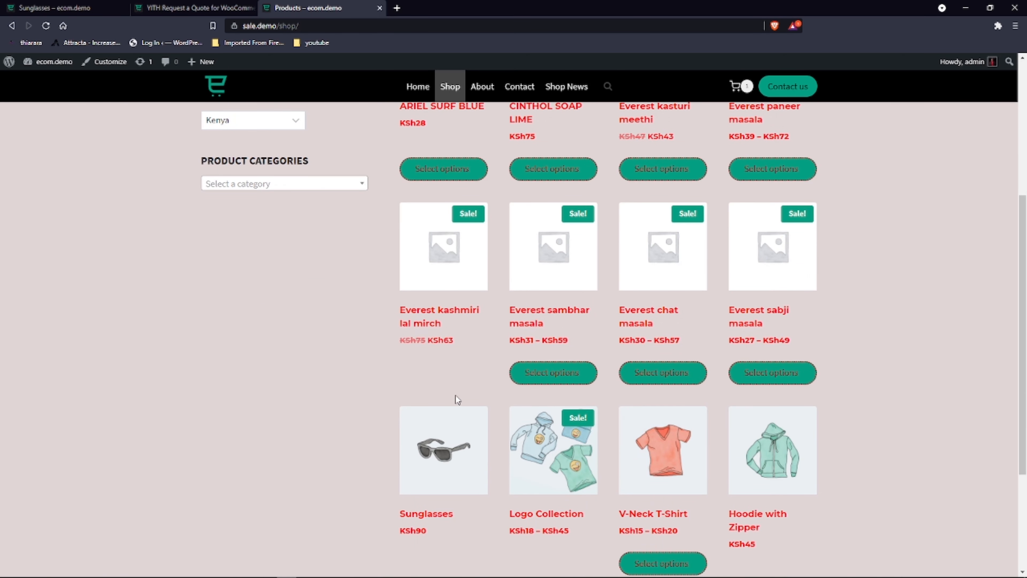
pyautogui.click(426, 324)
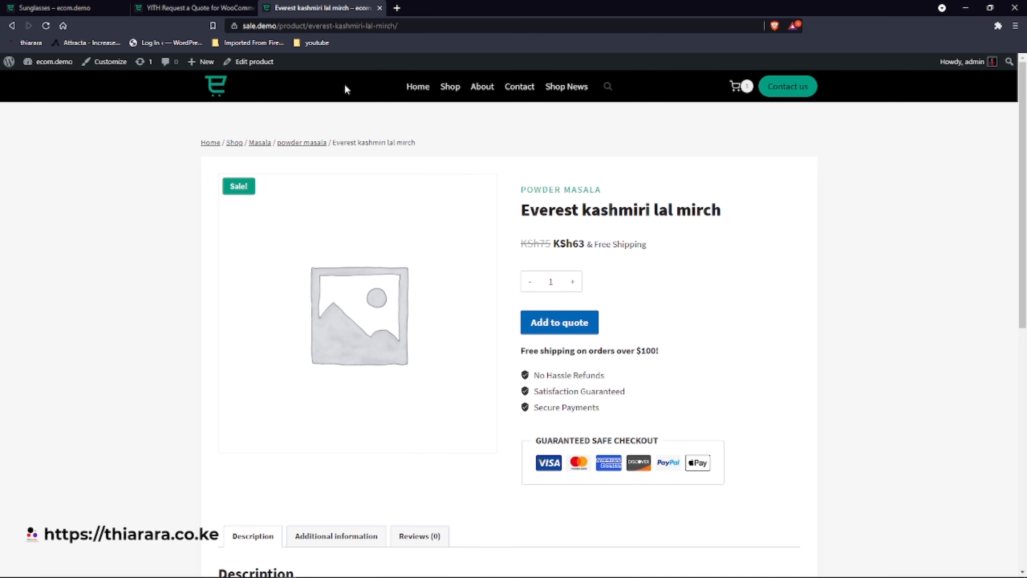
# - Turn off Hide "Add to cart" buttons, save the options, and check the product buttons on the shop page
pyautogui.click(193, 6)
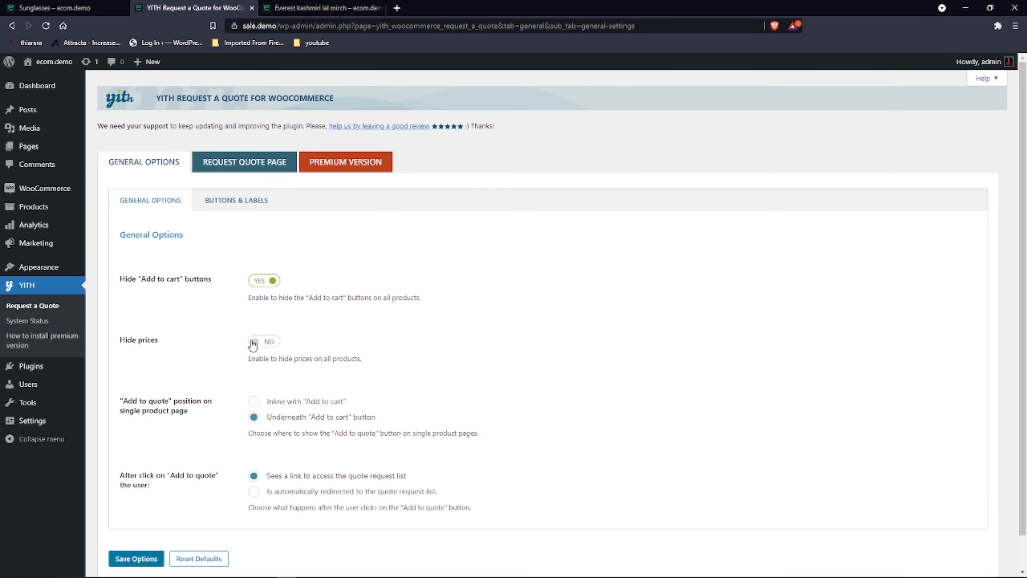
pyautogui.click(262, 283)
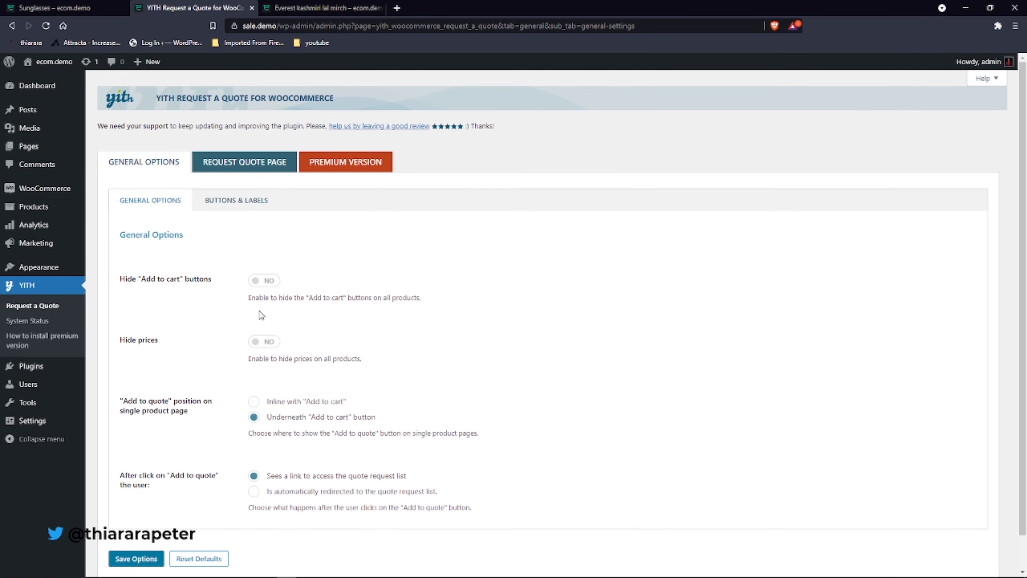
pyautogui.click(122, 558)
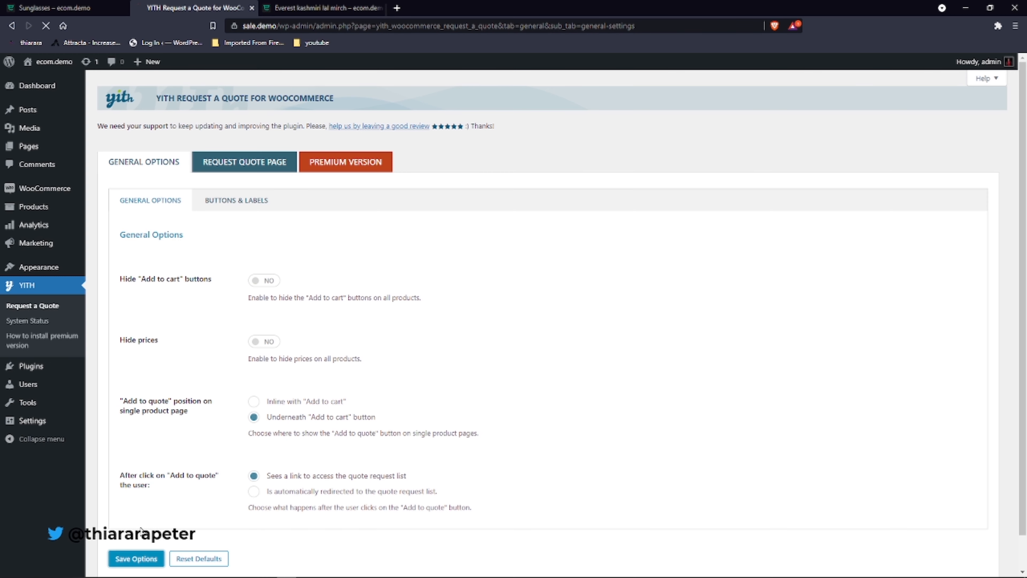
pyautogui.click(319, 6)
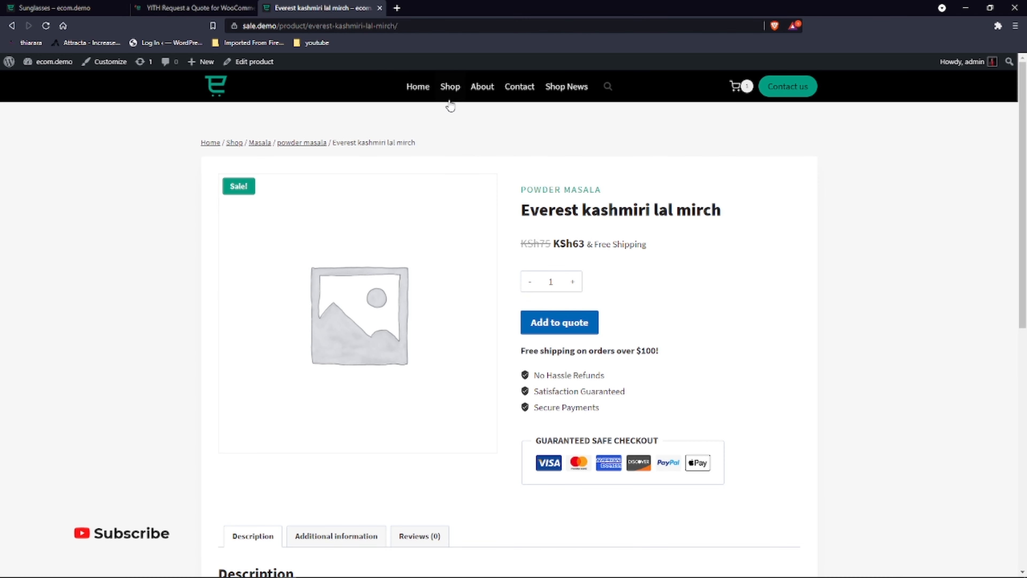
pyautogui.click(451, 89)
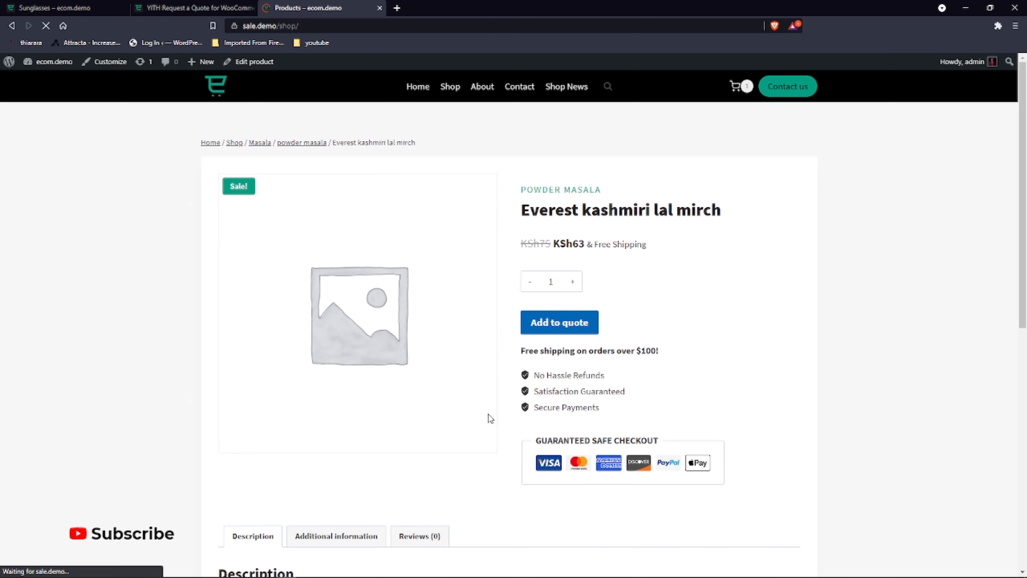
pyautogui.scroll(-3, 506, 356)
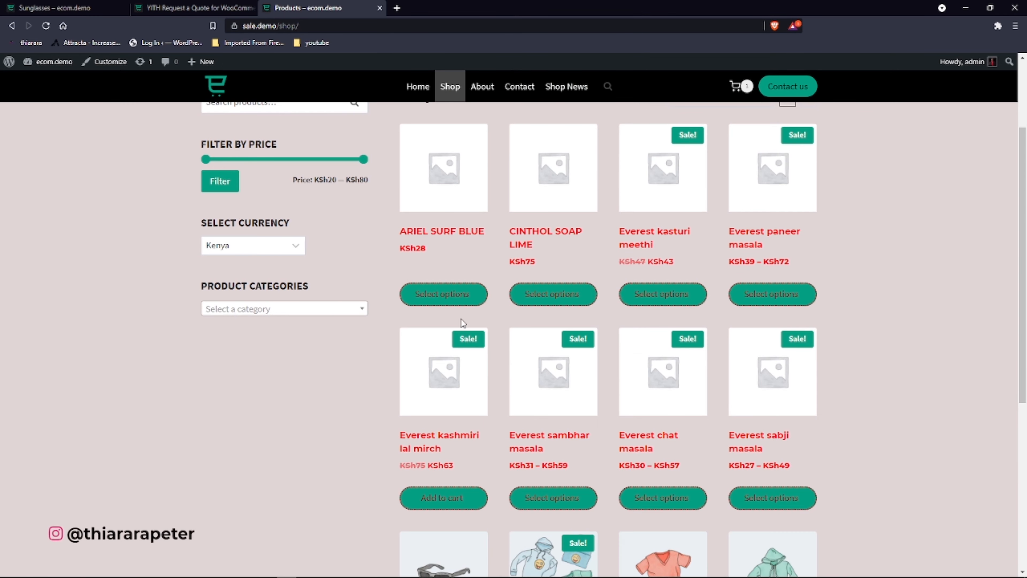
# - Turn Hide "Add to cart" buttons back on, save the options, and reload the shop page
pyautogui.click(194, 8)
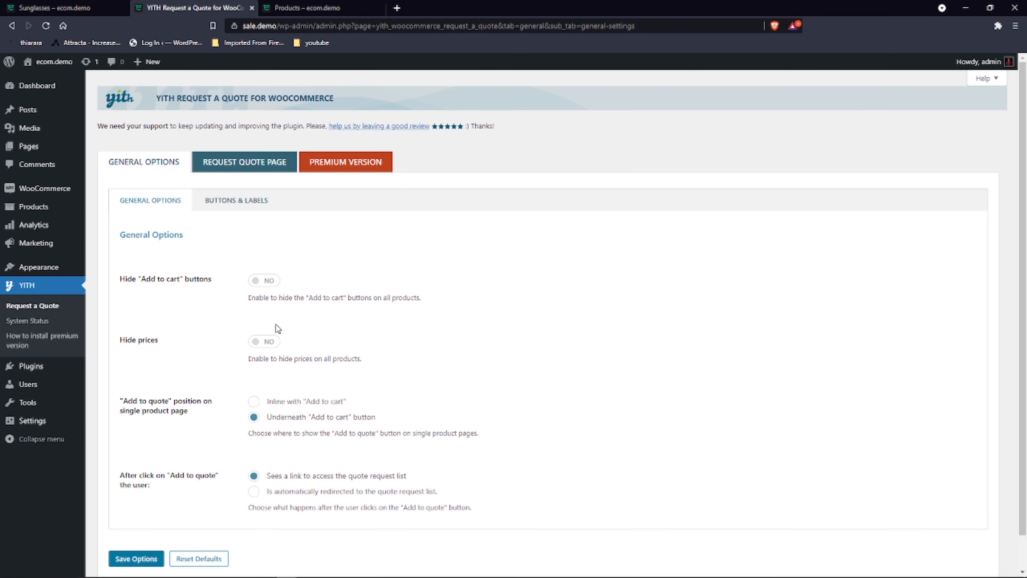
pyautogui.click(272, 282)
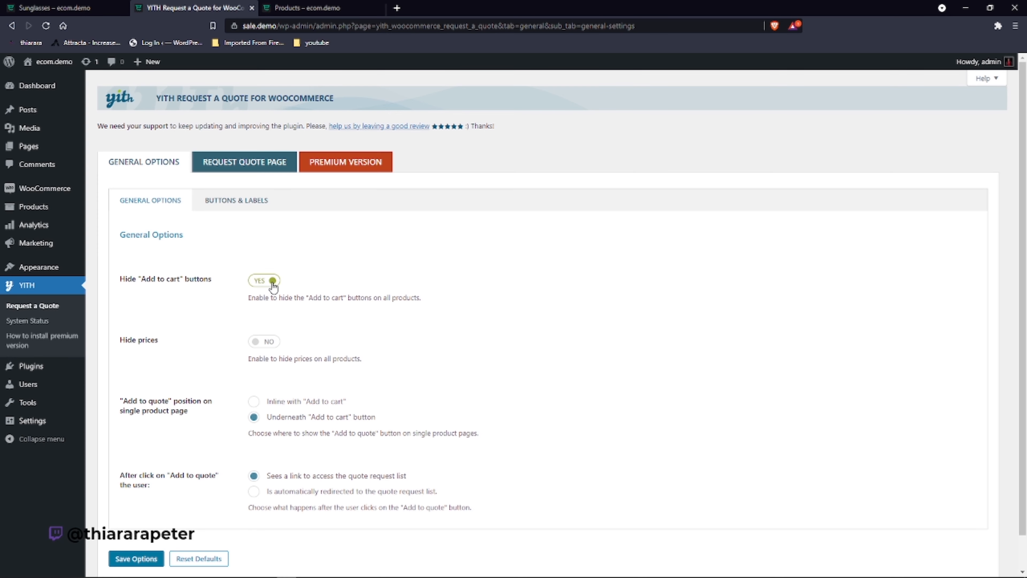
pyautogui.click(155, 560)
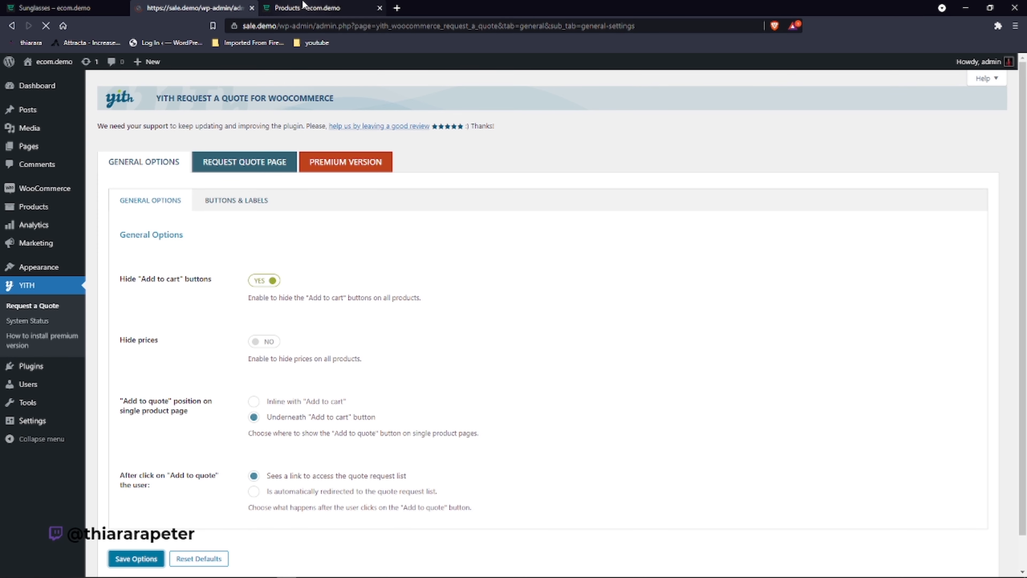
pyautogui.click(304, 8)
pyautogui.click(46, 26)
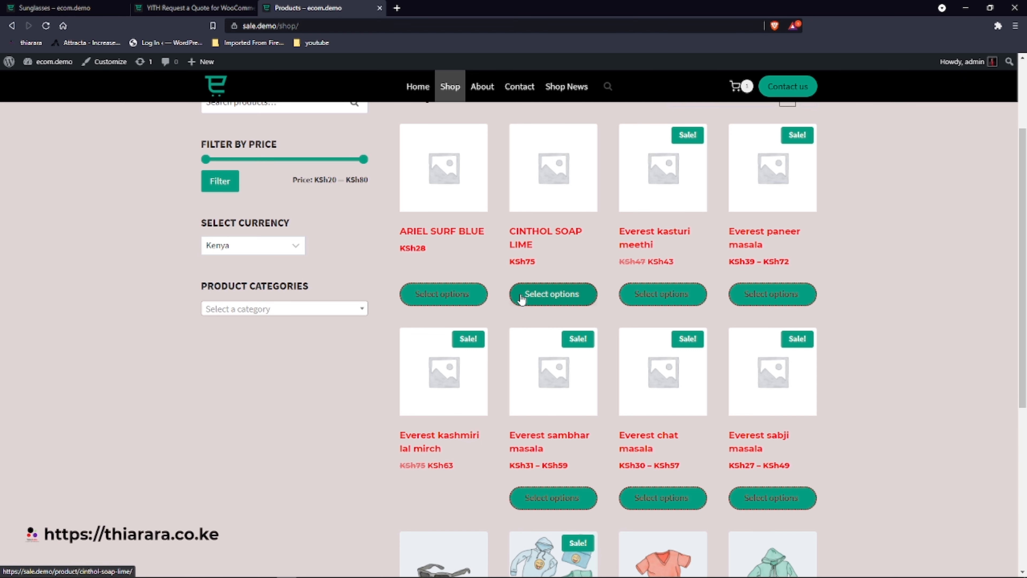
# - Compare the purchase buttons across the shop's product grid, and switch Hide "Add to cart" buttons off in the plugin's general options
pyautogui.scroll(-5, 653, 293)
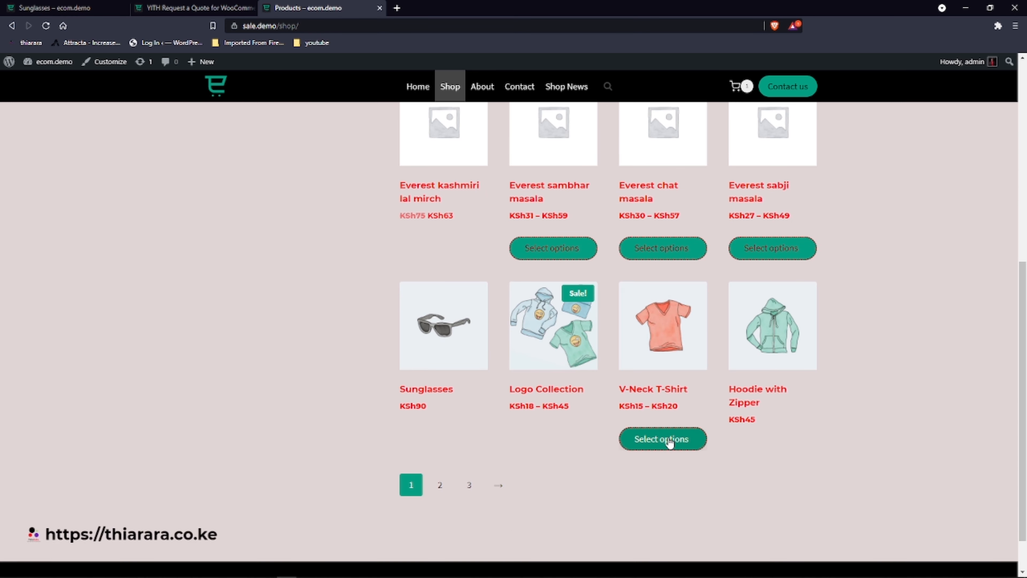
pyautogui.scroll(4, 655, 435)
pyautogui.scroll(2, 633, 428)
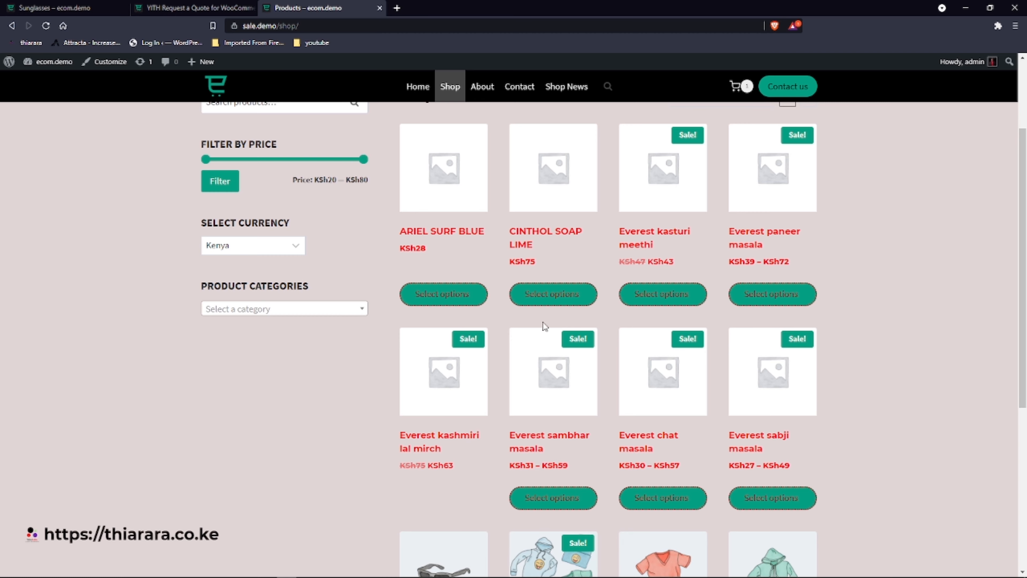
pyautogui.scroll(-3, 521, 324)
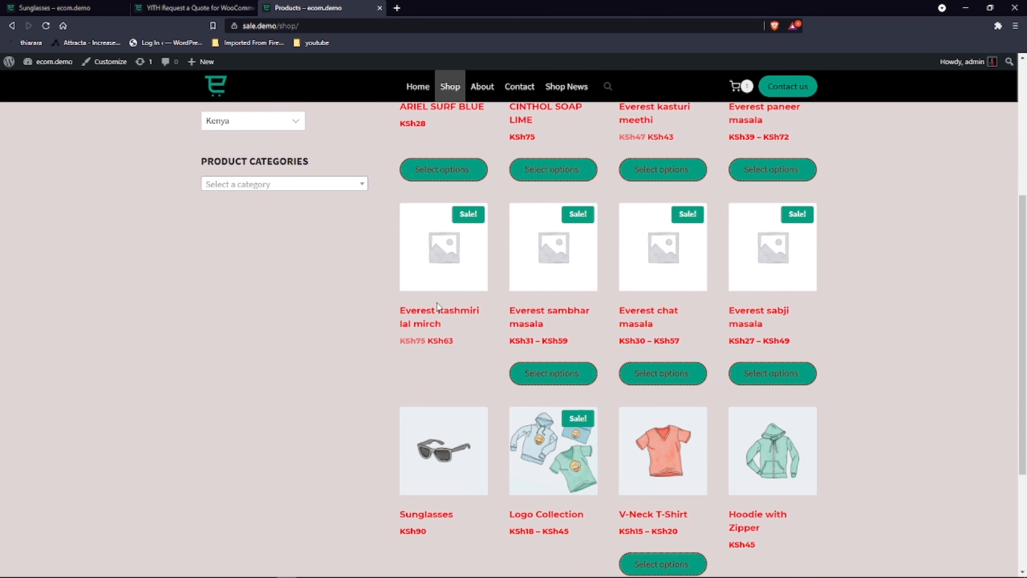
pyautogui.scroll(6, 437, 300)
pyautogui.click(186, 7)
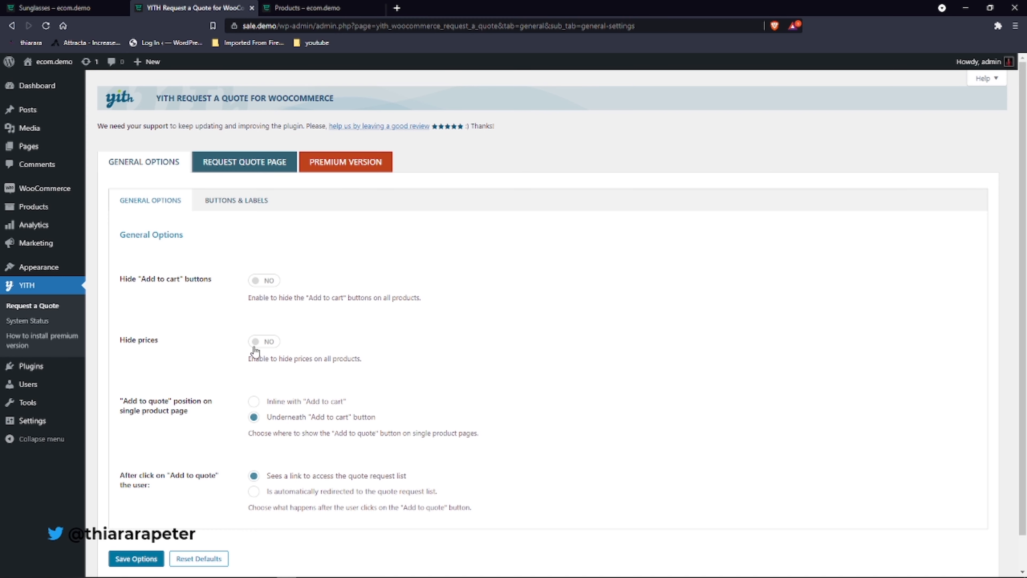
# - Save the plugin's general options and check the purchase buttons on the ARIEL SURF BLUE product page
pyautogui.scroll(-1, 185, 380)
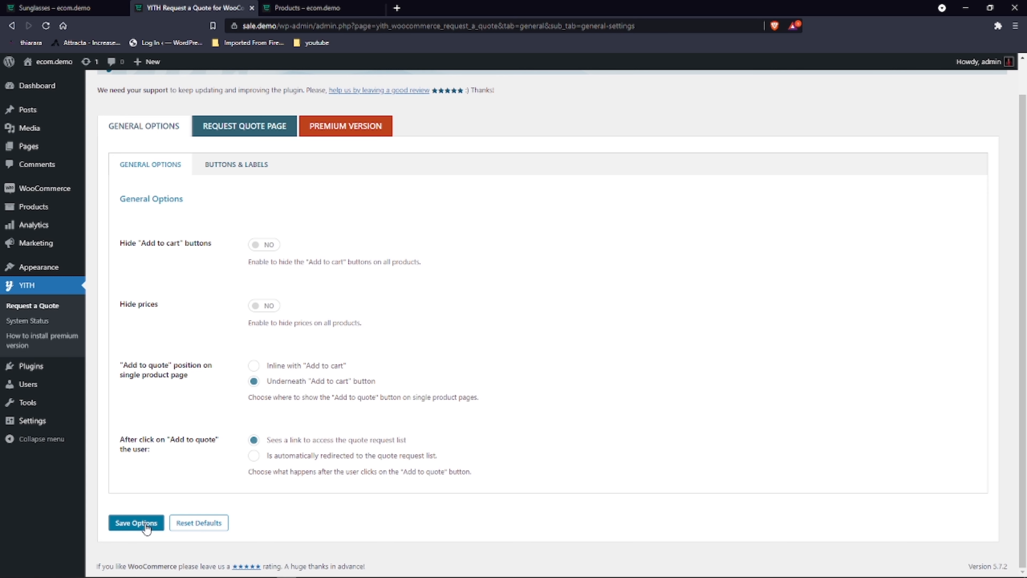
pyautogui.click(307, 7)
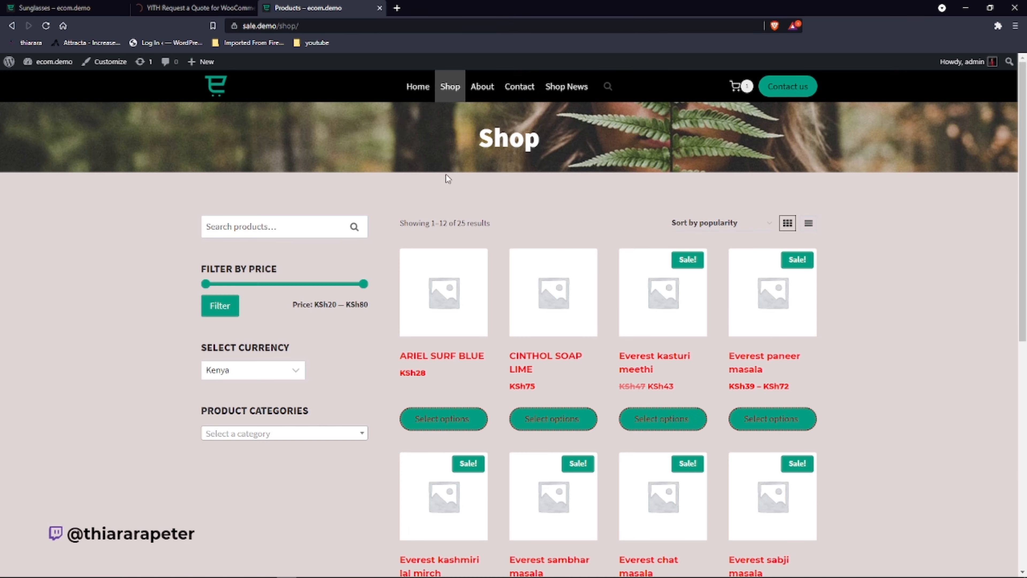
pyautogui.click(463, 361)
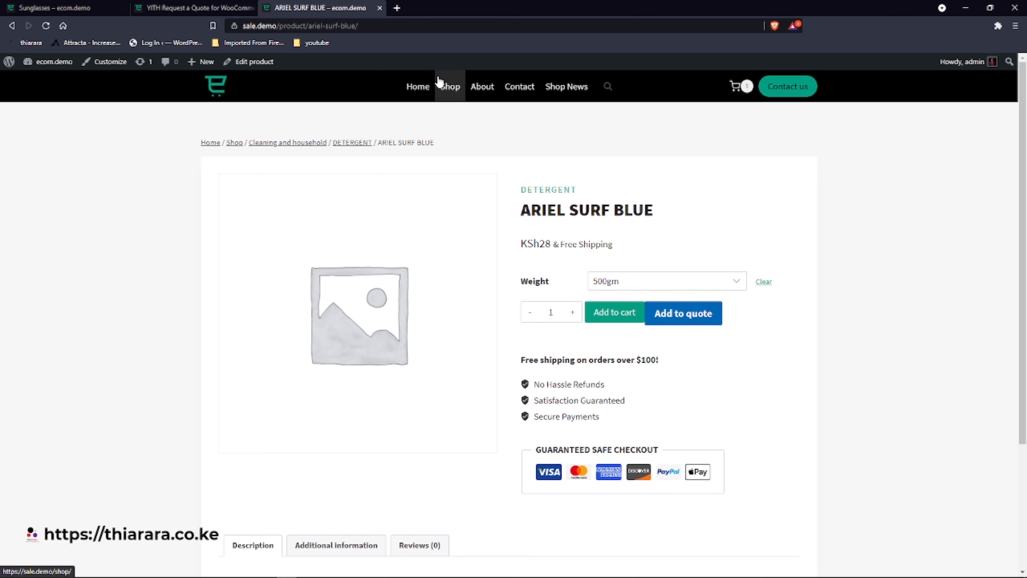
# - Browse the quote list from the Sunglasses product page and remove Sunglasses and Hoodie with Zipper from it
pyautogui.click(453, 90)
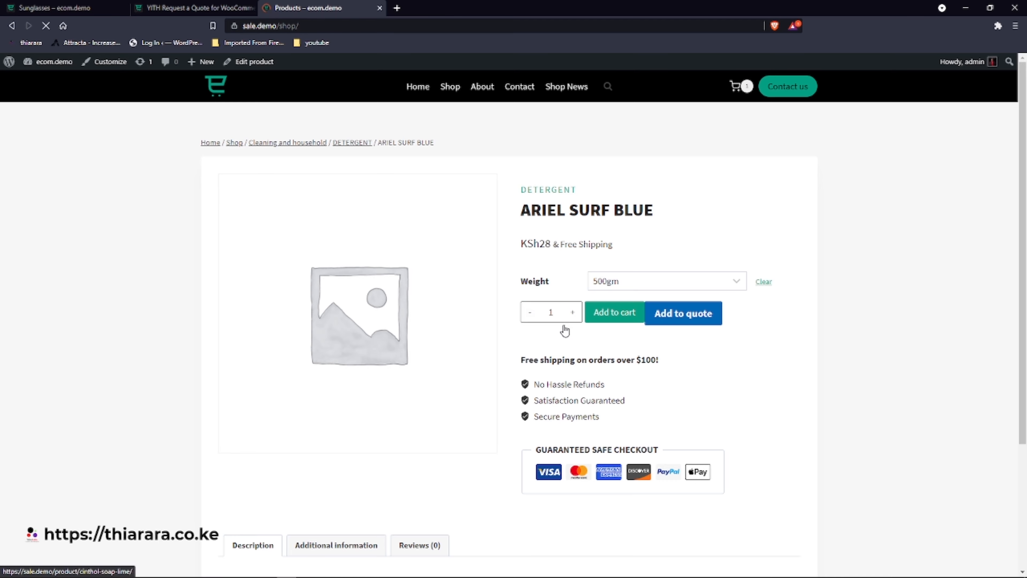
pyautogui.scroll(-10, 518, 384)
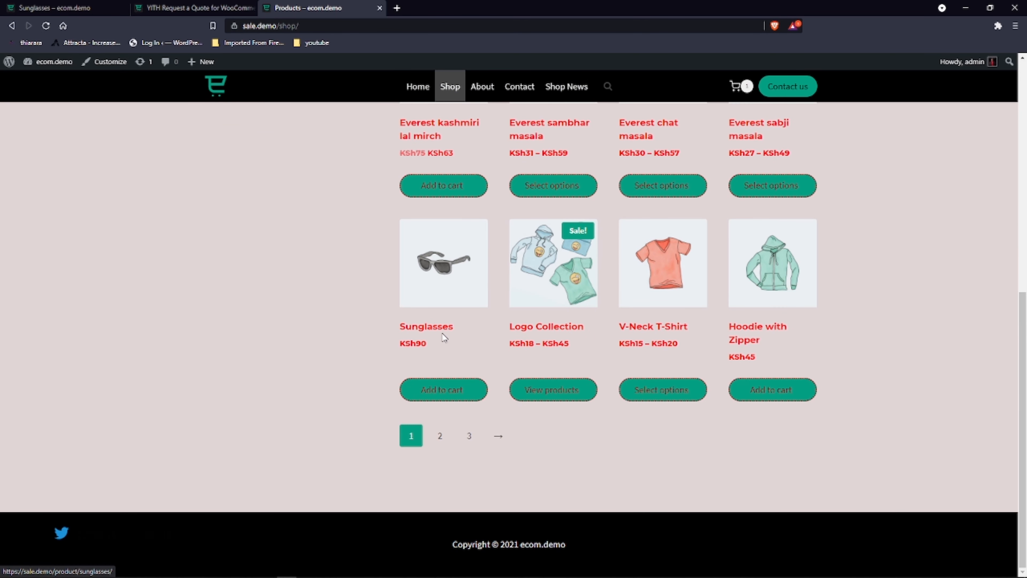
pyautogui.click(435, 331)
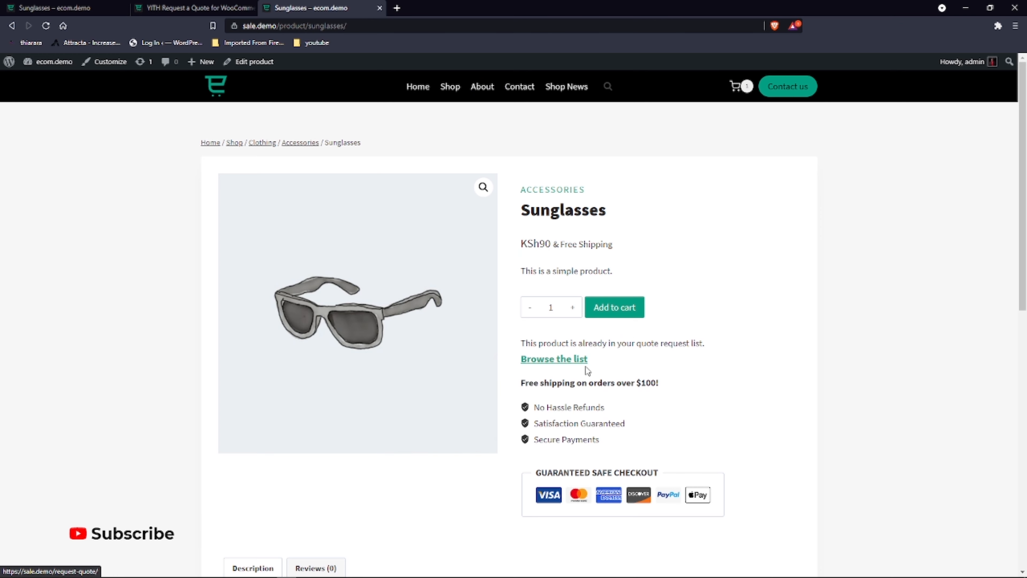
pyautogui.click(556, 364)
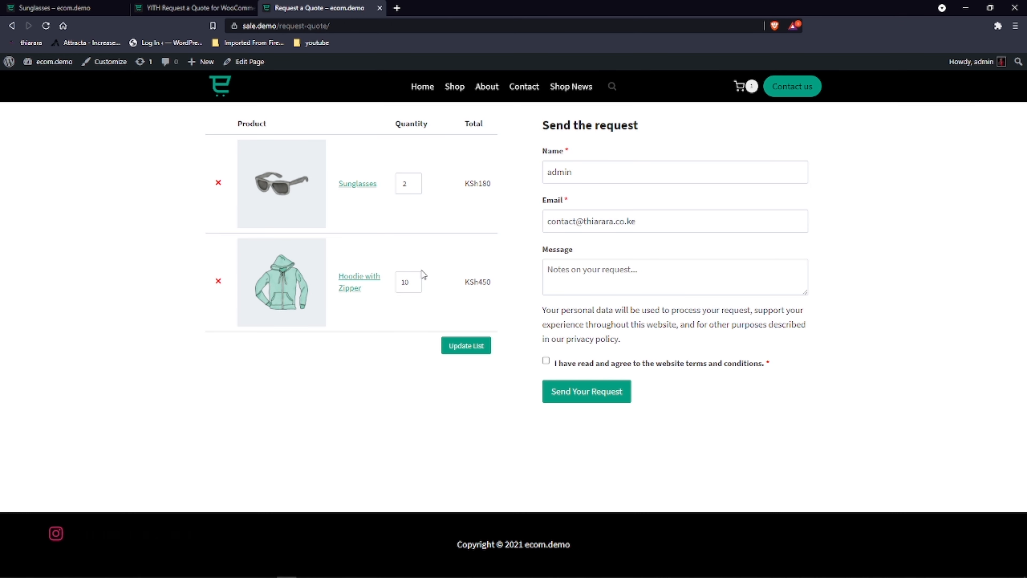
pyautogui.click(218, 182)
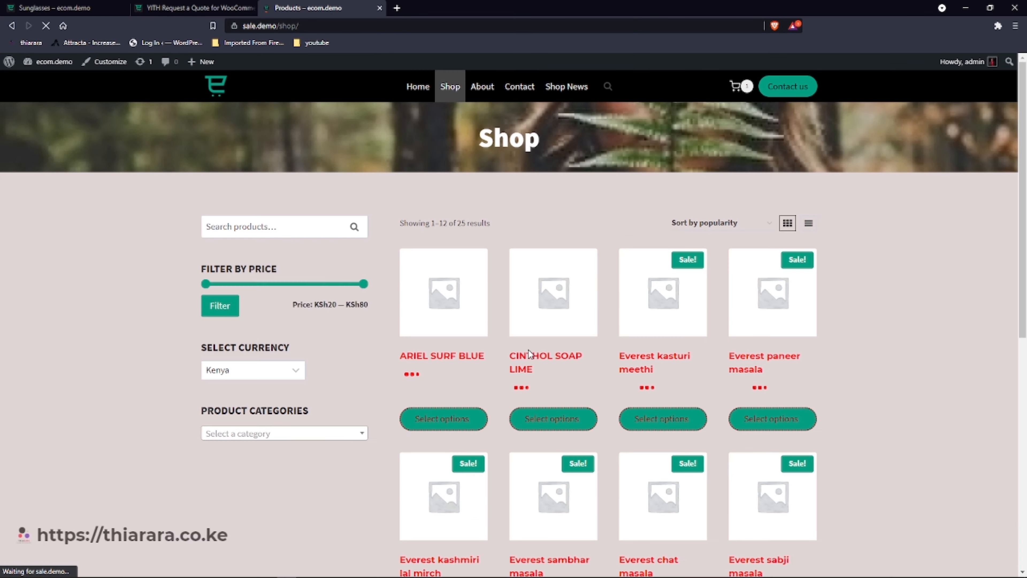
# - Compare the "Add to quote" position option in the plugin's general options with the button placement on the Sunglasses product page
pyautogui.scroll(-10, 529, 350)
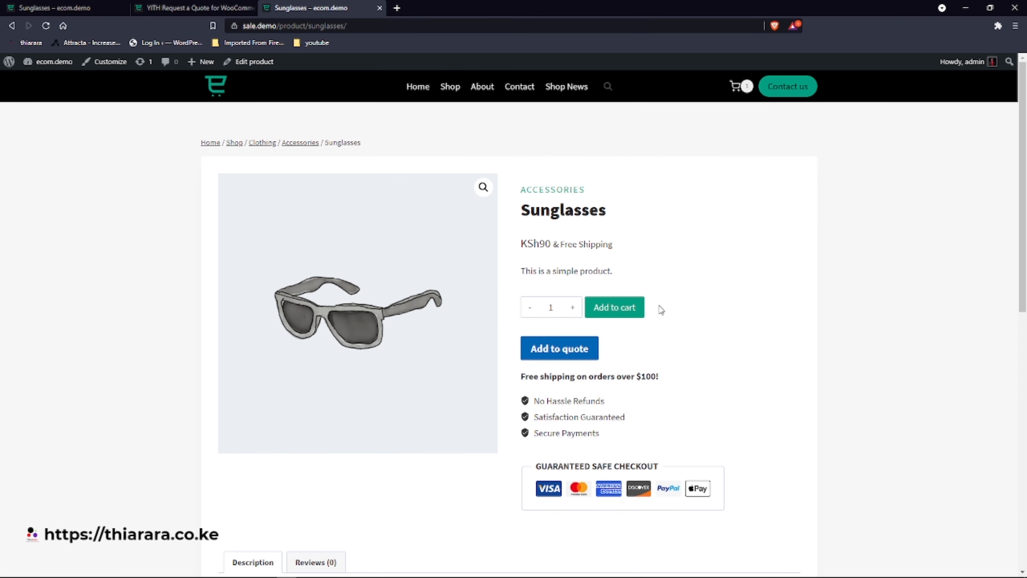
pyautogui.click(188, 5)
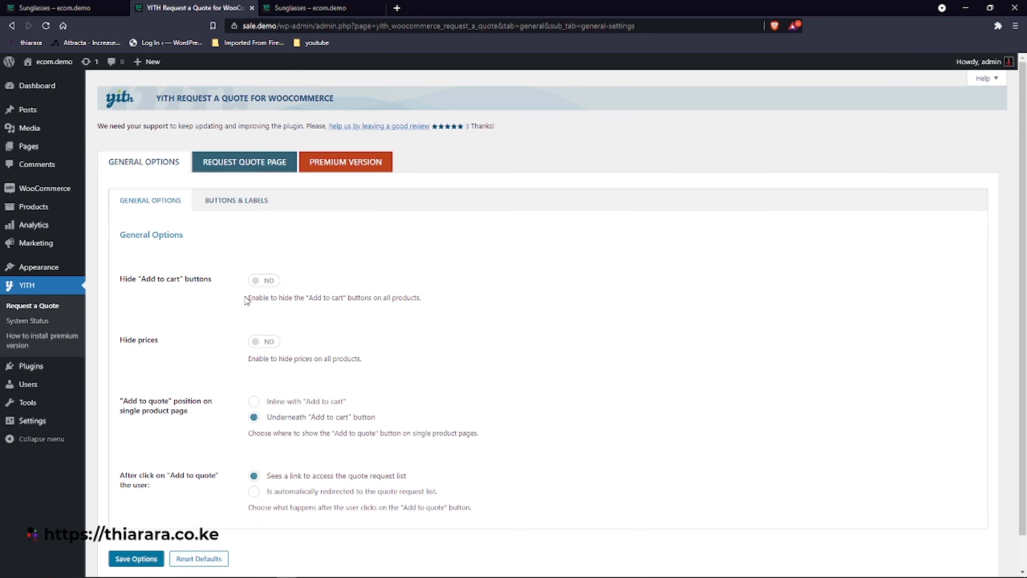
pyautogui.scroll(-1, 245, 375)
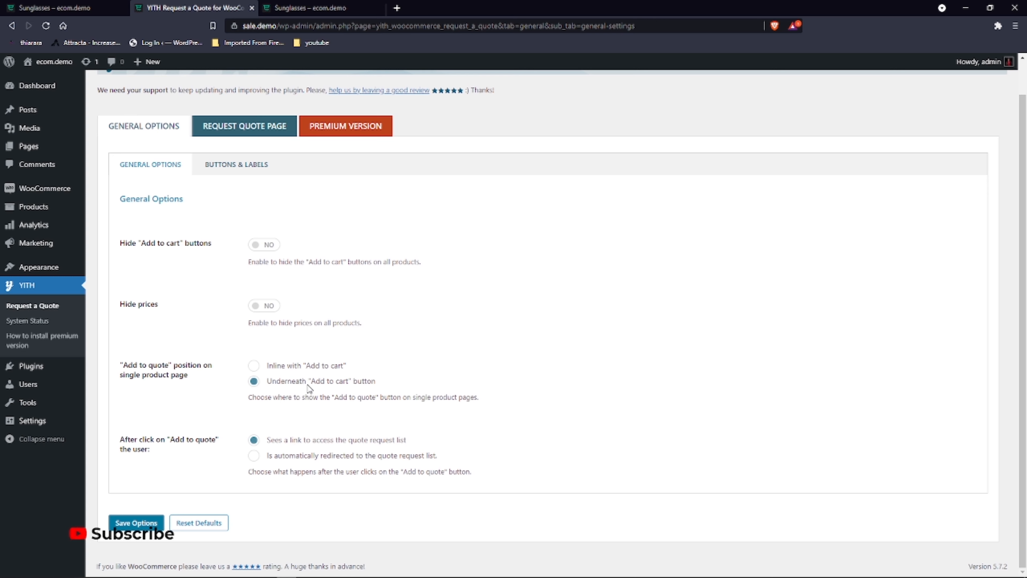
pyautogui.click(308, 7)
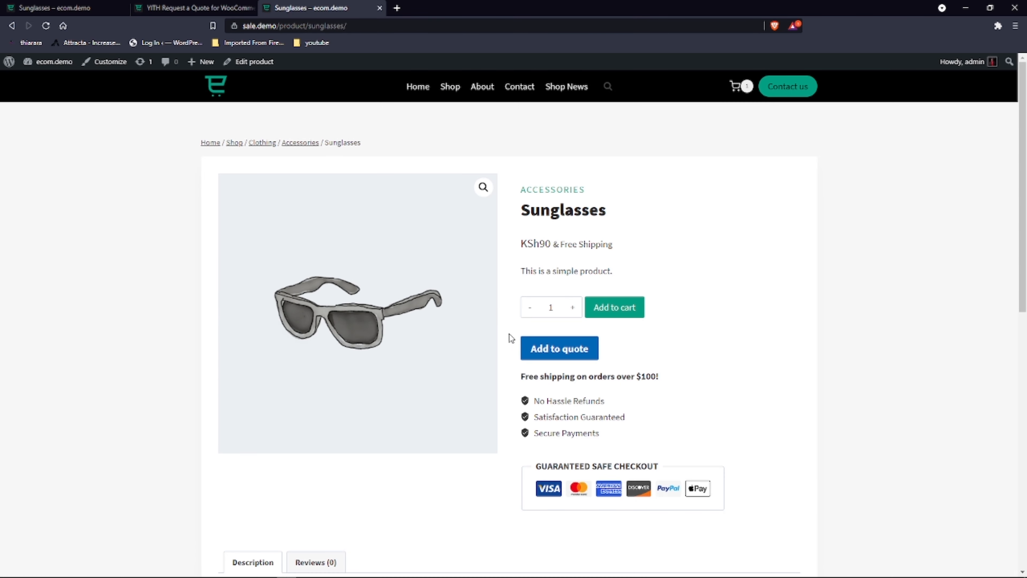
# - Set the after-click behaviour to automatic redirection to the quote request list, save the options, and add Sunglasses to the quote
pyautogui.click(199, 7)
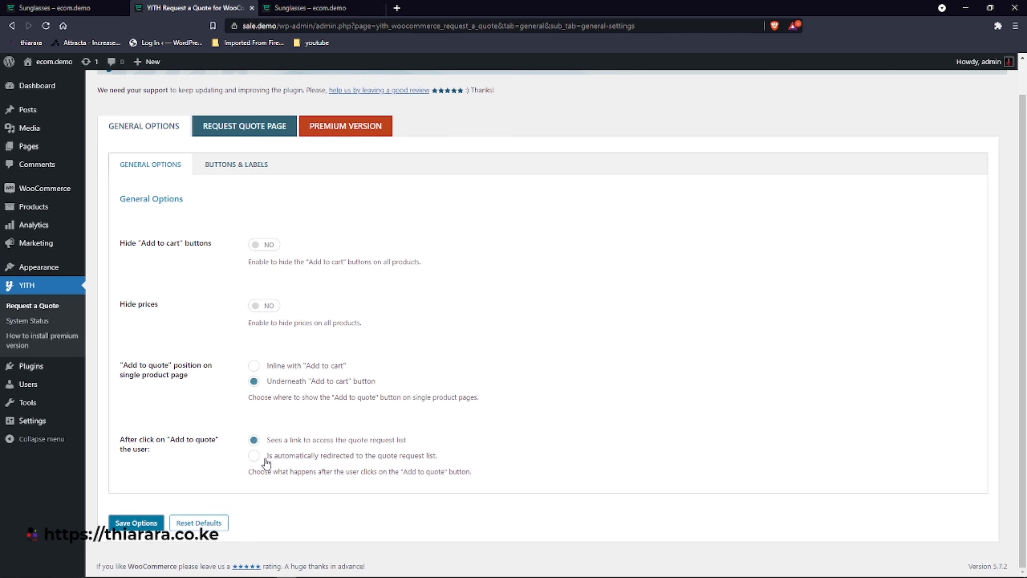
pyautogui.click(148, 517)
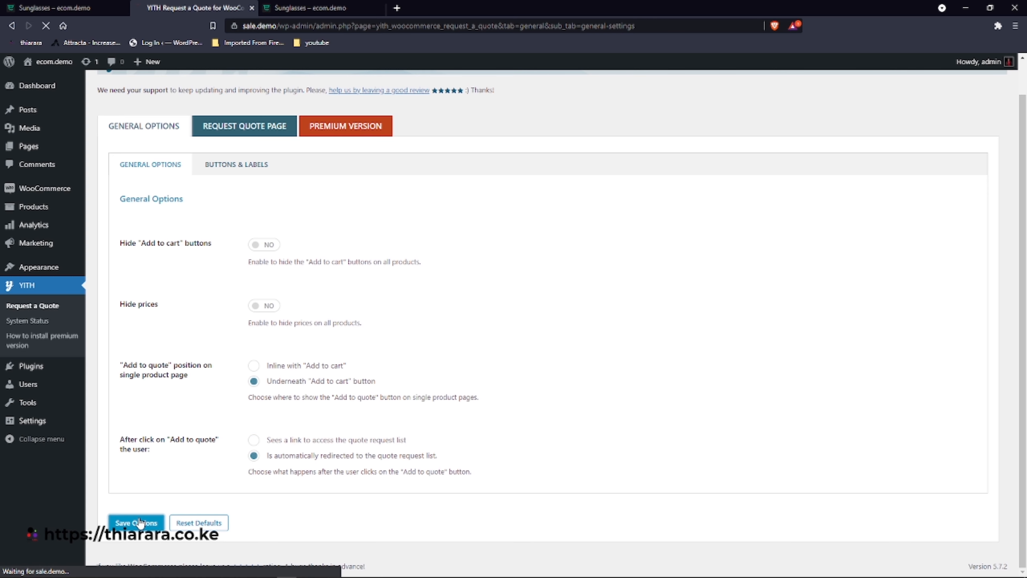
pyautogui.click(312, 8)
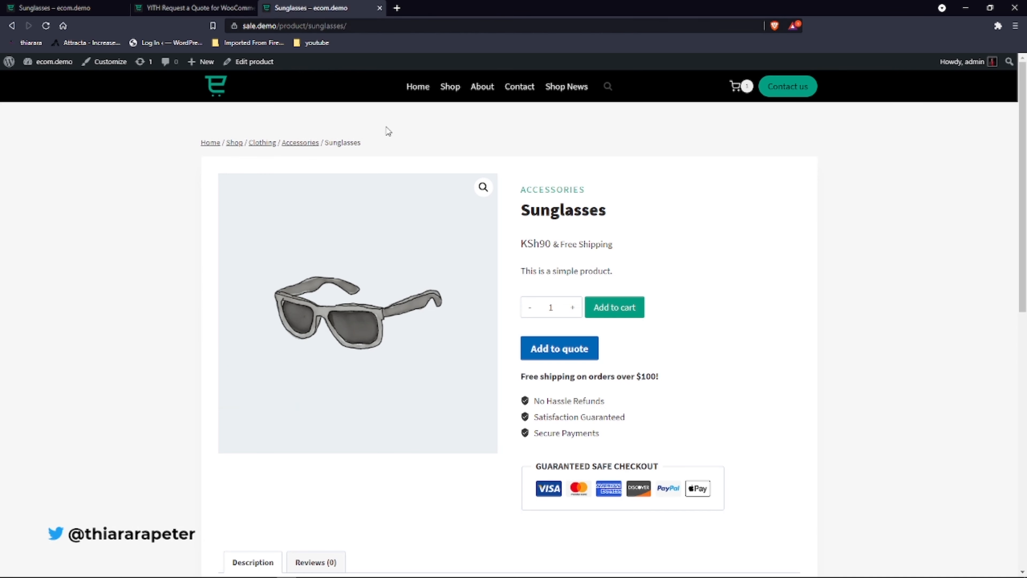
pyautogui.click(535, 351)
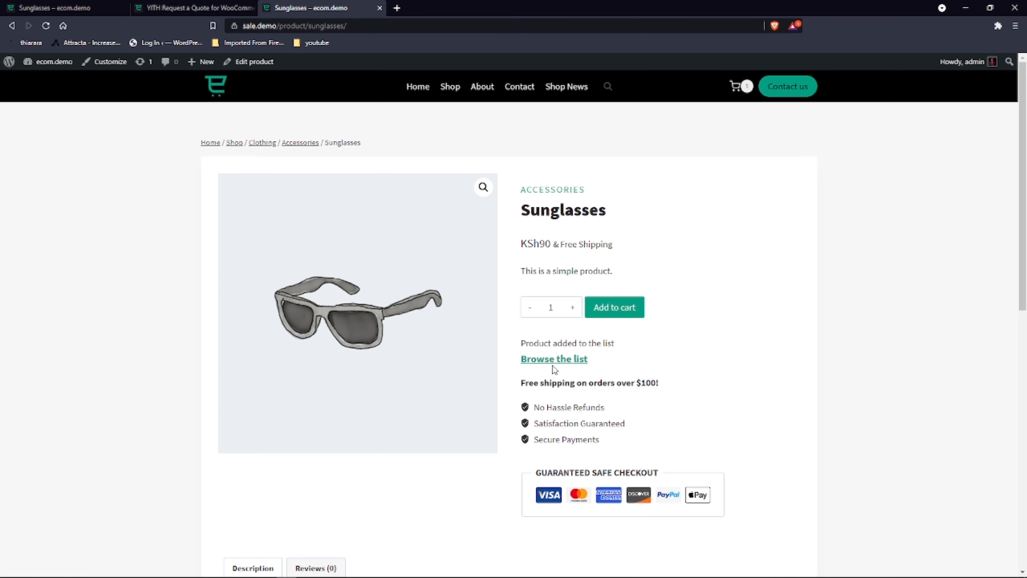
# - Add Hoodie with Zipper to the cart from the shop's product grid and open its product page
pyautogui.click(450, 87)
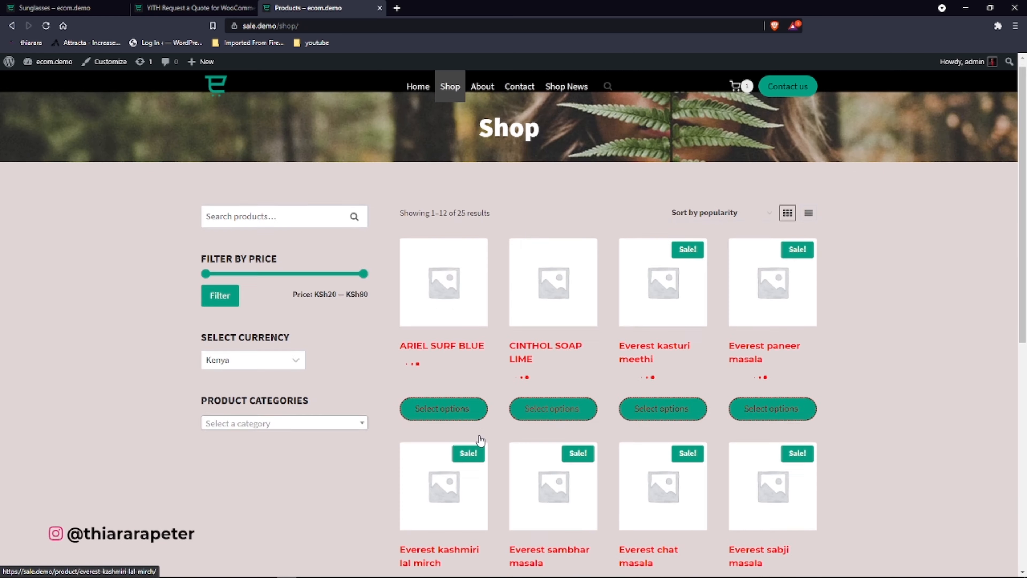
pyautogui.scroll(-8, 476, 441)
pyautogui.click(778, 453)
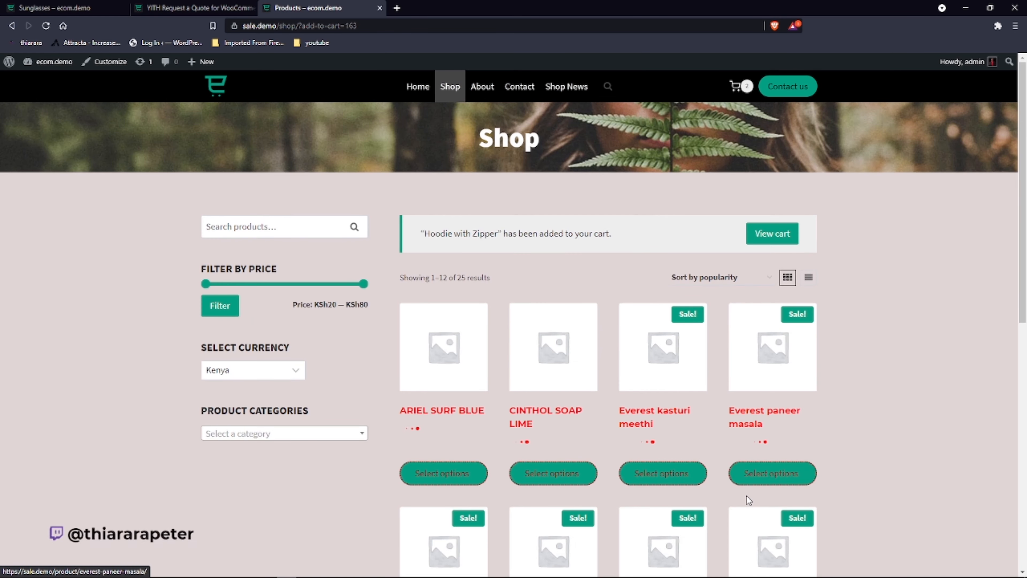
pyautogui.scroll(-10, 746, 494)
pyautogui.click(751, 457)
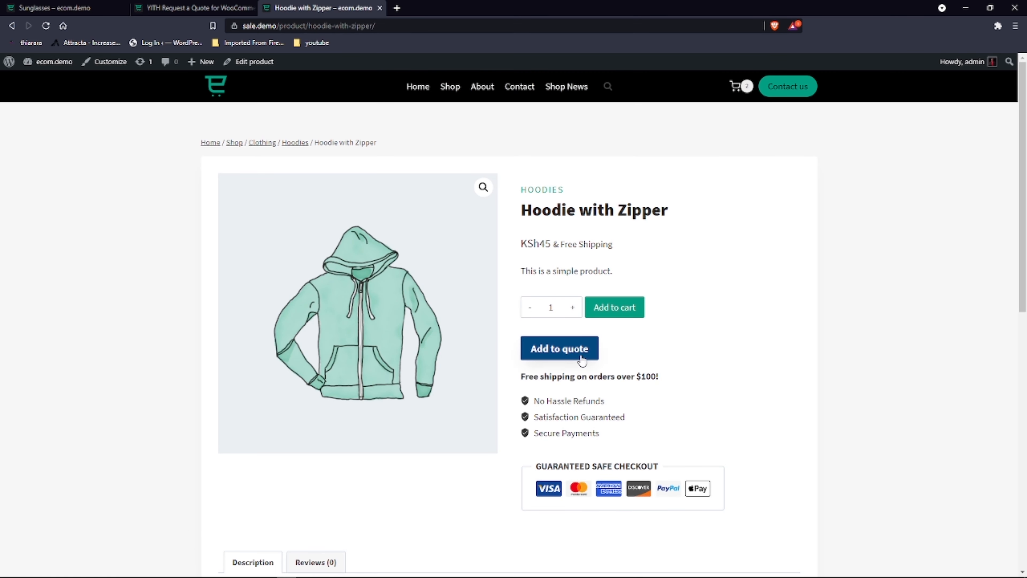
# - Add Hoodie with Zipper to the quote, and empty the quote request list of both Sunglasses and the hoodie
pyautogui.click(566, 355)
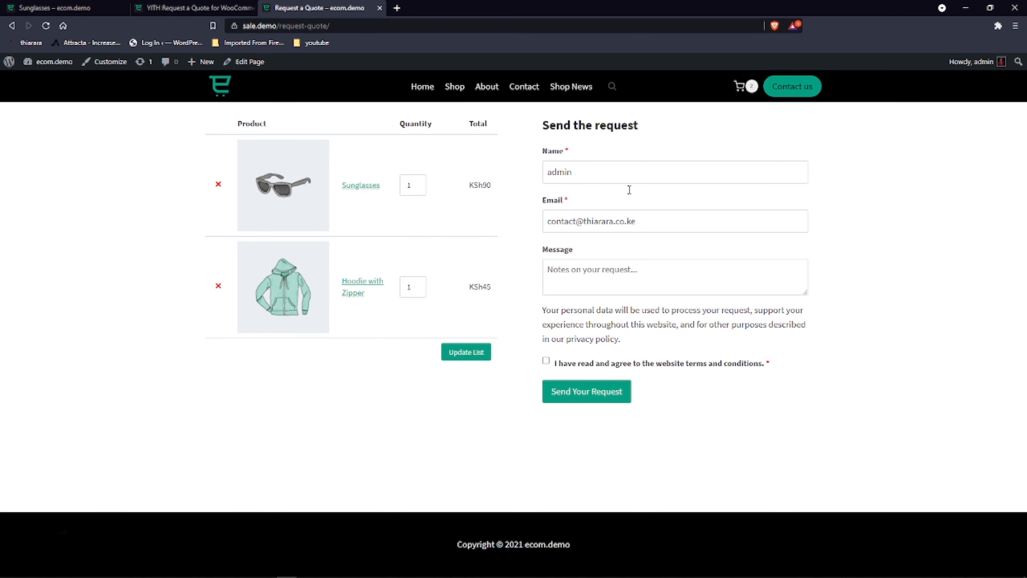
pyautogui.click(218, 185)
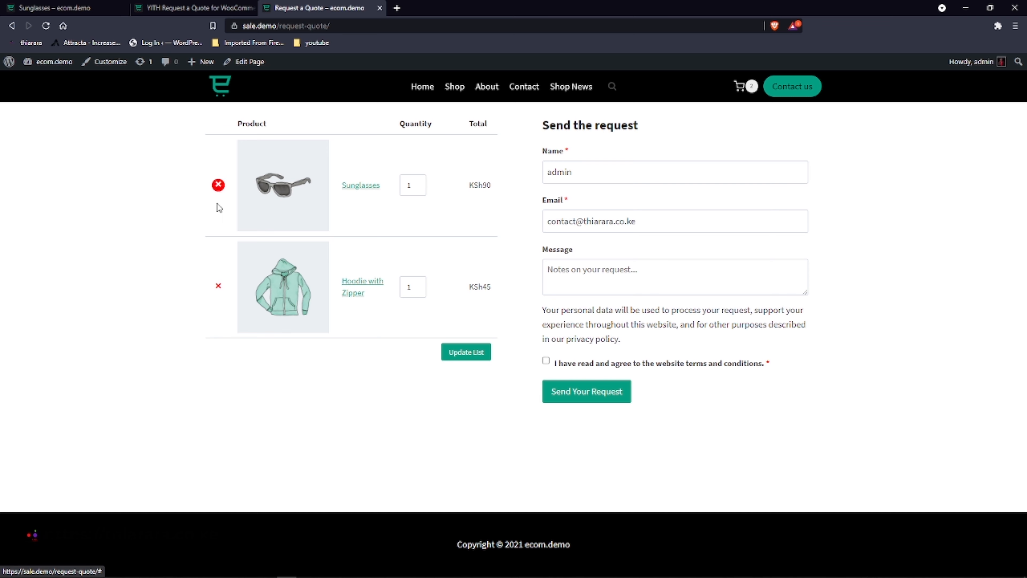
pyautogui.click(218, 186)
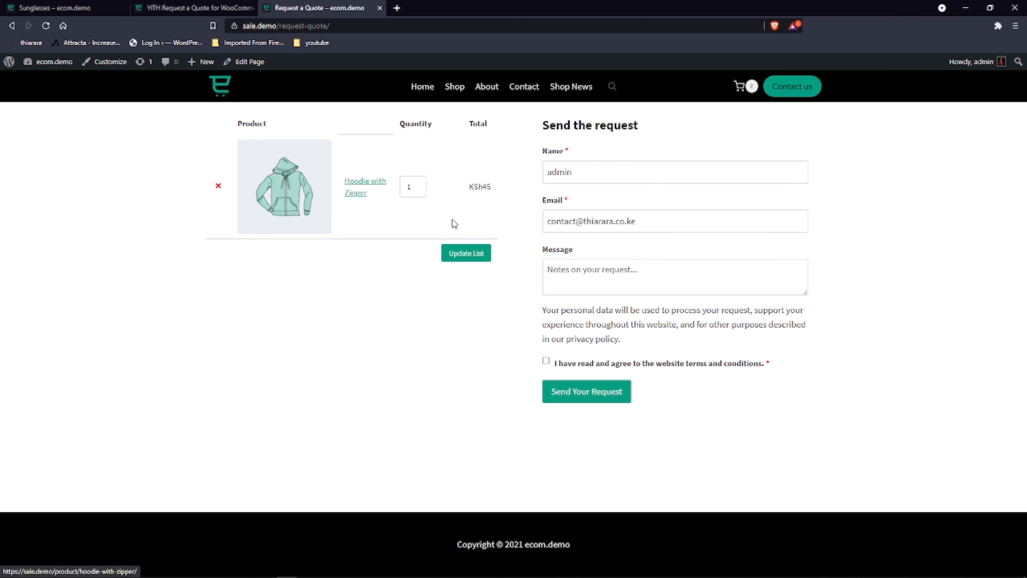
# - Set the after-click behaviour back to "Sees a link to access the quote request list" and save the general options
pyautogui.click(208, 4)
pyautogui.scroll(-1, 256, 451)
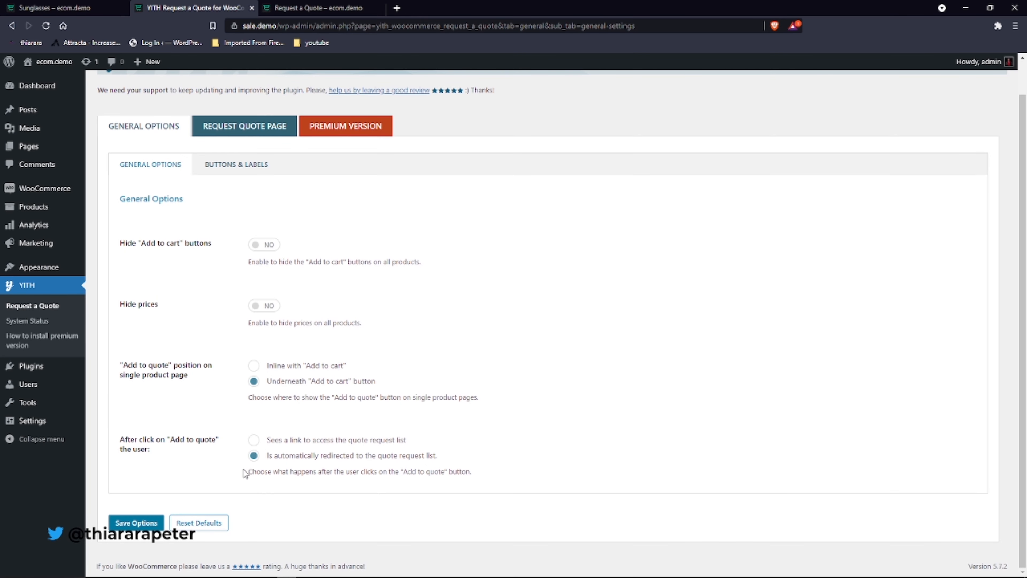
pyautogui.click(254, 441)
pyautogui.press('Return')
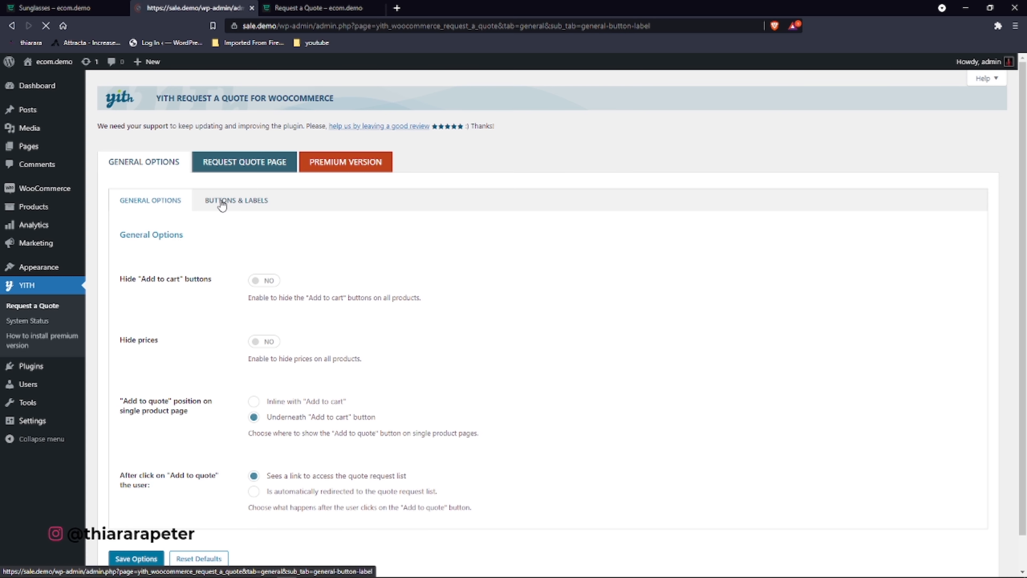
# - Review the plugin's Buttons & Labels settings and examine the "Add to quote" button on the Hoodie with Zipper page
pyautogui.scroll(-3, 270, 297)
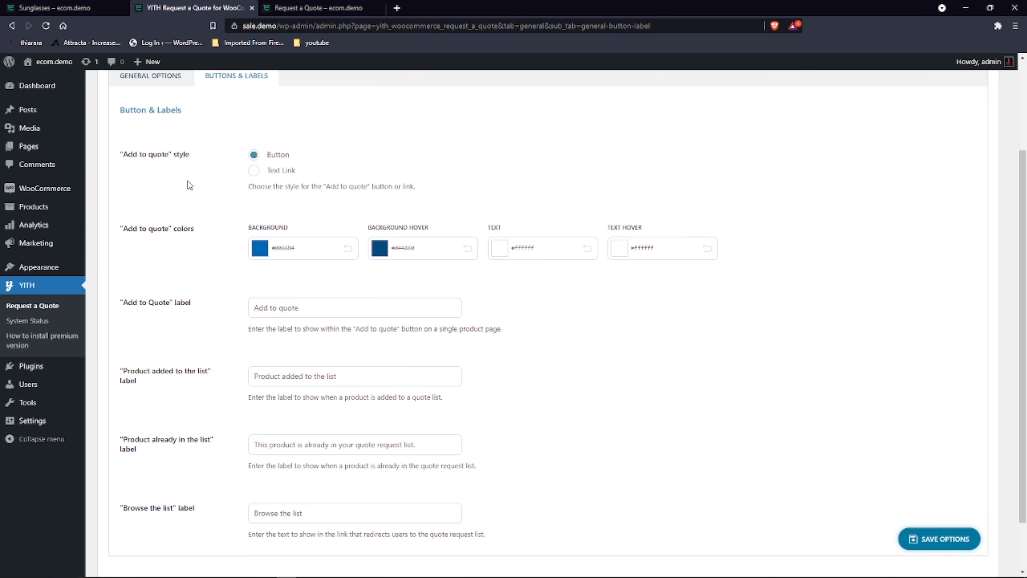
pyautogui.scroll(3, 201, 237)
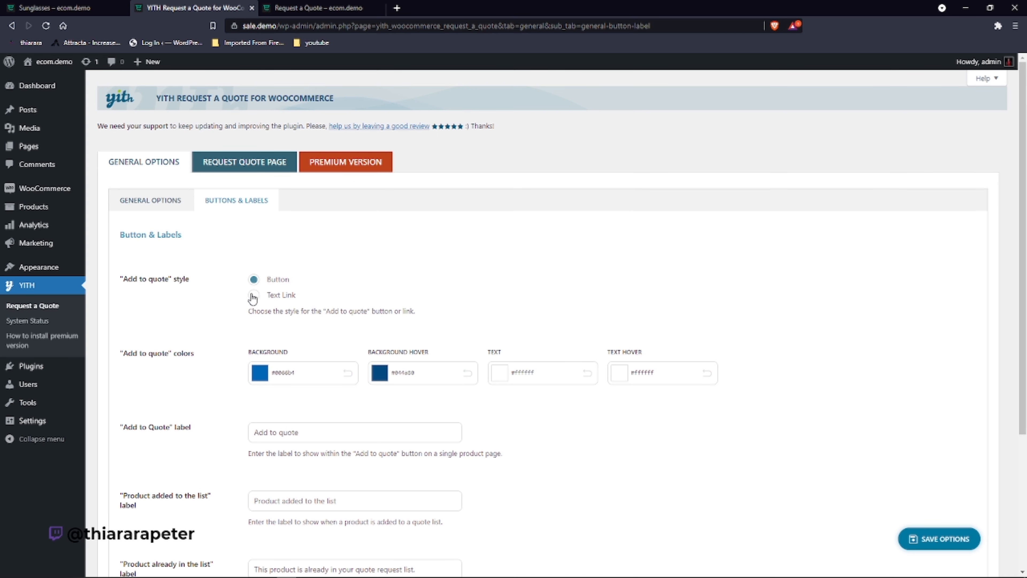
pyautogui.click(319, 7)
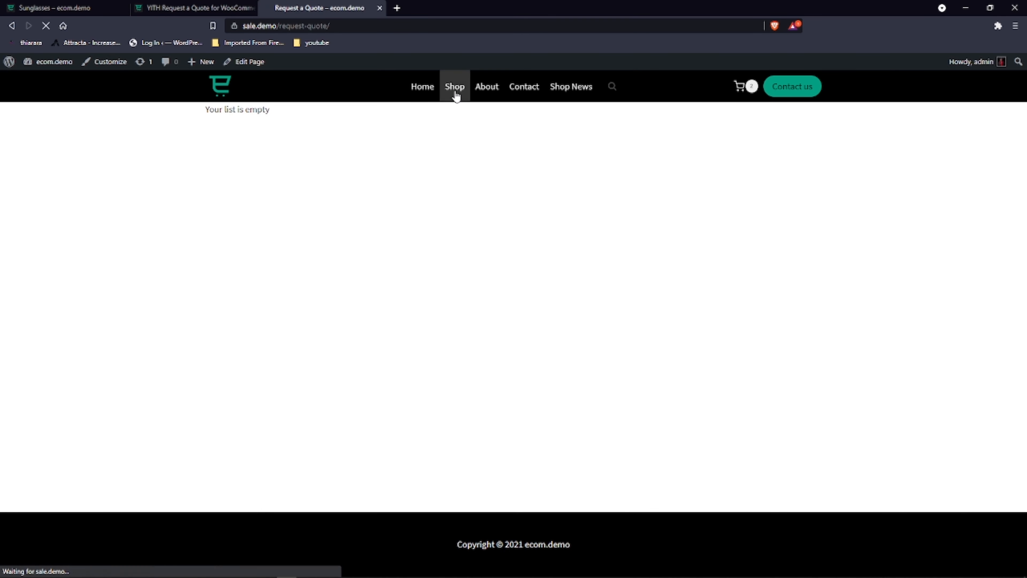
pyautogui.click(454, 92)
pyautogui.click(730, 400)
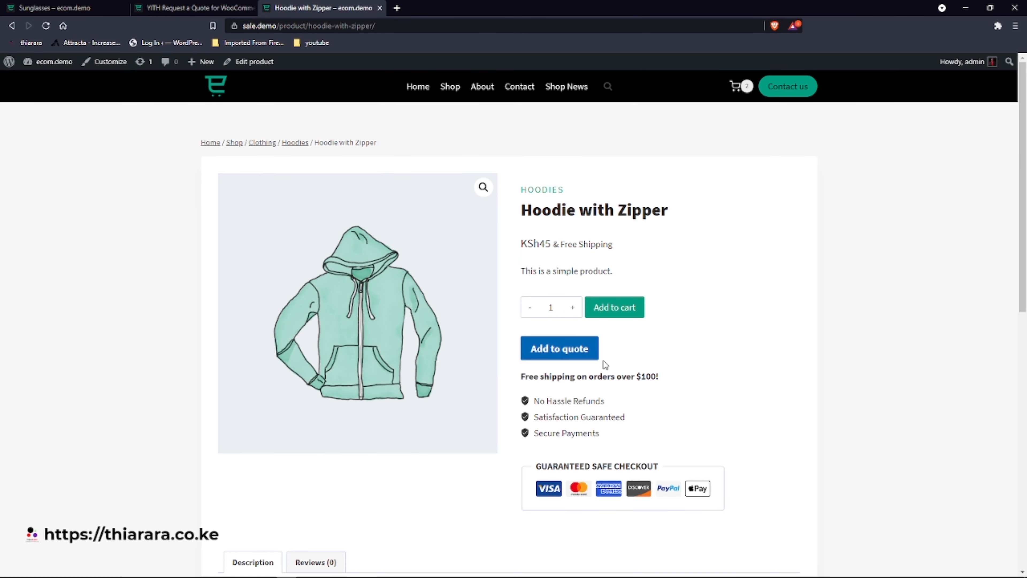
# - Set the "Add to quote" style to Text Link, save the options, and reload the Hoodie with Zipper page to check it
pyautogui.click(222, 7)
pyautogui.click(254, 295)
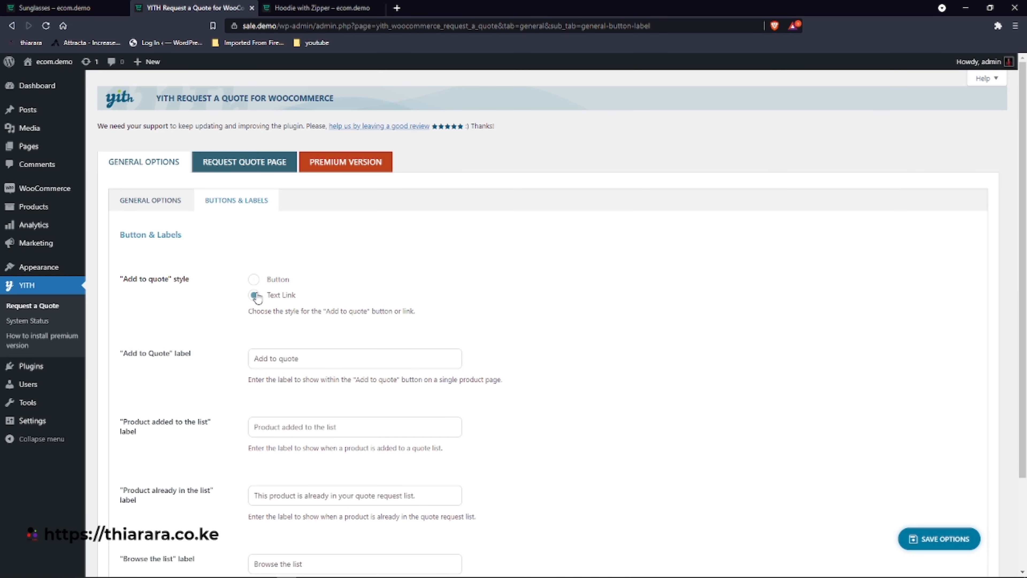
pyautogui.scroll(-3, 546, 404)
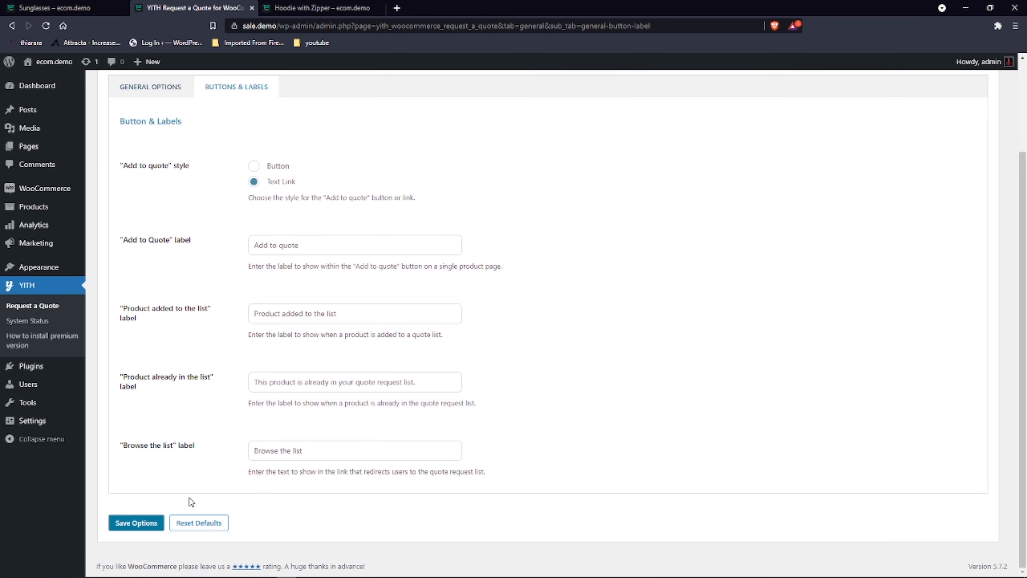
pyautogui.click(124, 524)
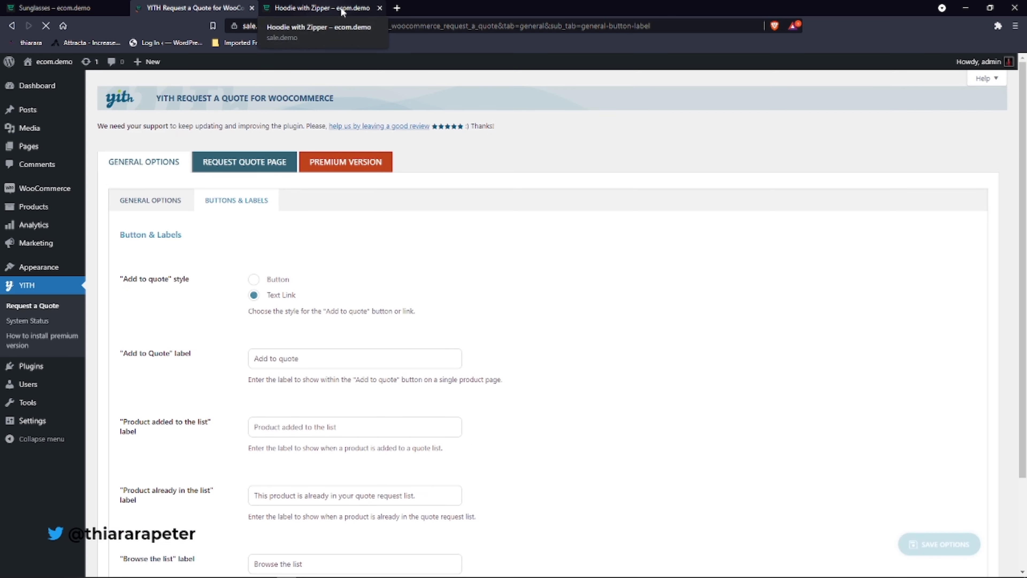
pyautogui.click(329, 6)
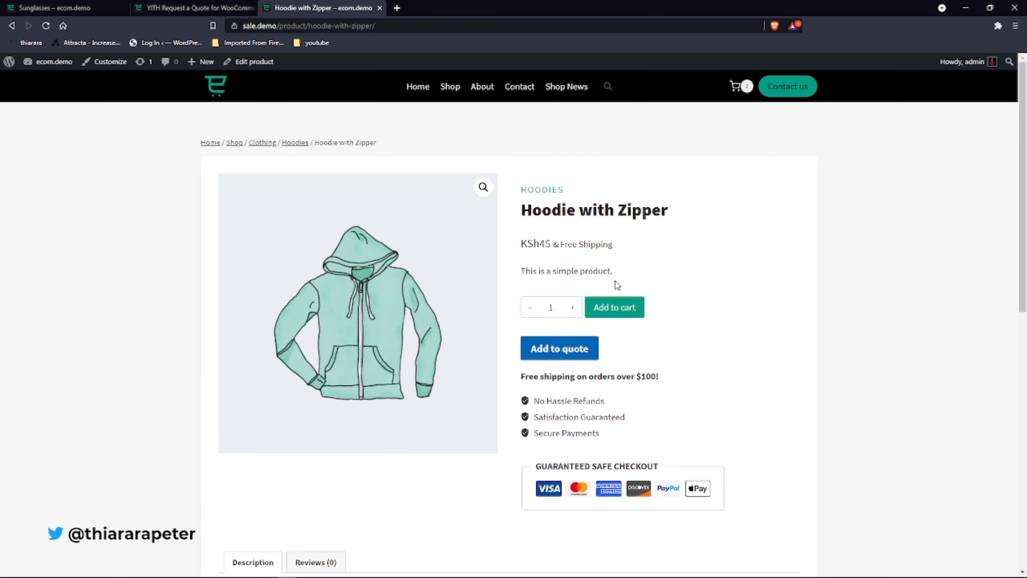
pyautogui.click(46, 26)
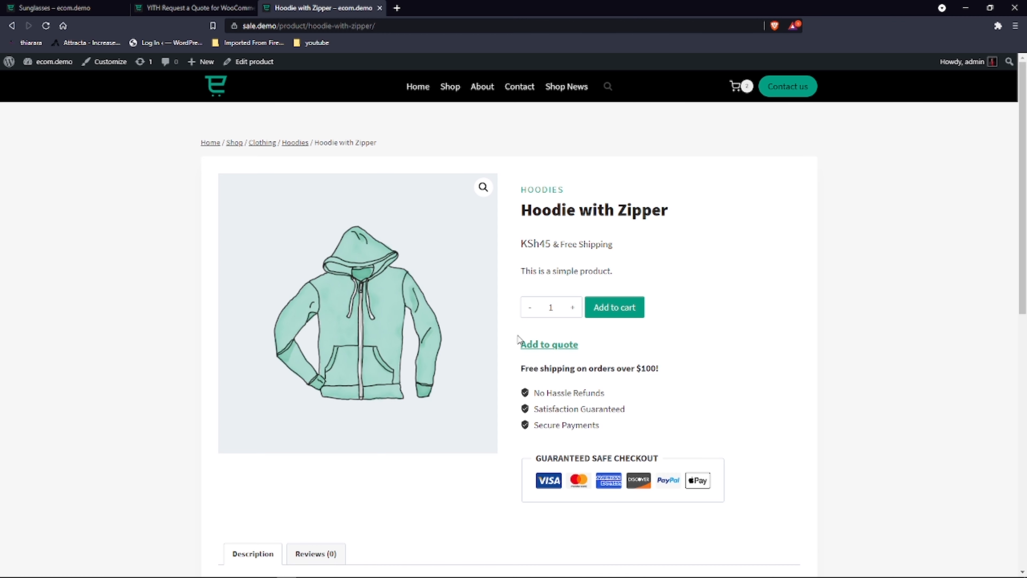
# - Switch the "Add to quote" style back to Button in the plugin's Buttons & Labels settings
pyautogui.click(226, 8)
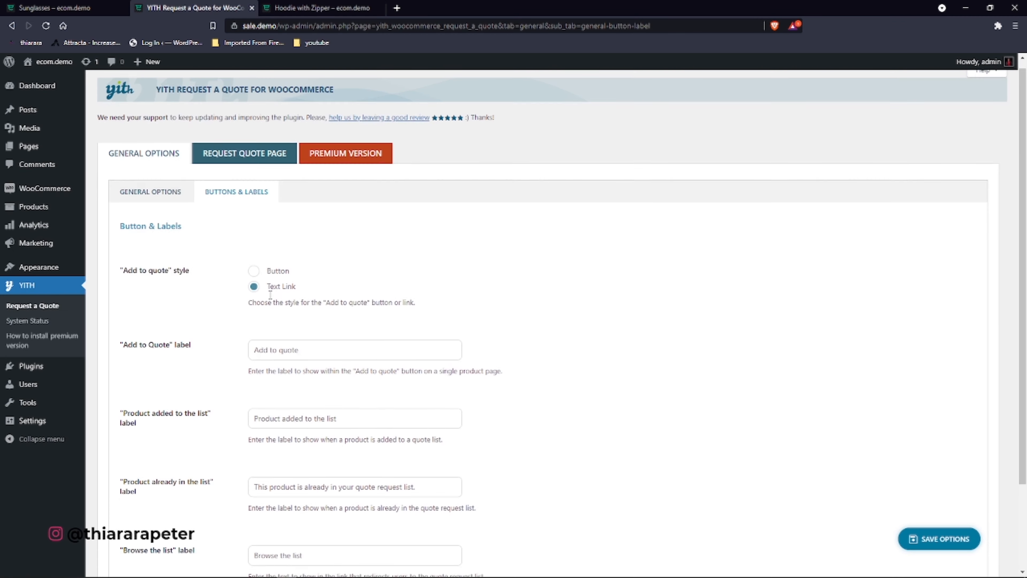
pyautogui.scroll(-3, 254, 188)
pyautogui.click(253, 167)
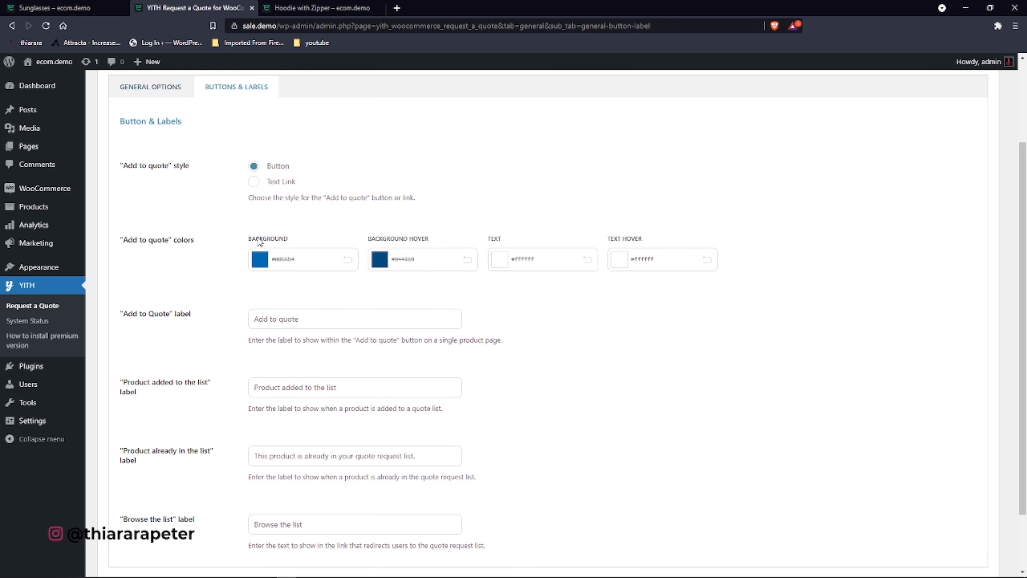
# - Set the "Add to quote" background colour to dark yellow and its background hover colour to light blue, rgb(42,147,227)
pyautogui.click(266, 262)
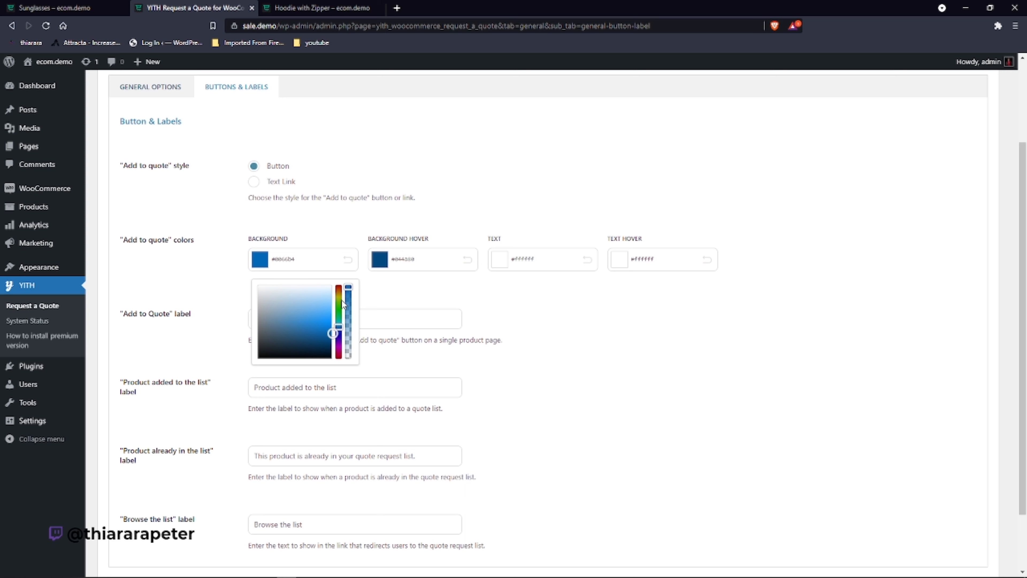
pyautogui.moveTo(343, 293)
pyautogui.mouseDown()
pyautogui.moveTo(342, 309)
pyautogui.moveTo(344, 301)
pyautogui.mouseUp()
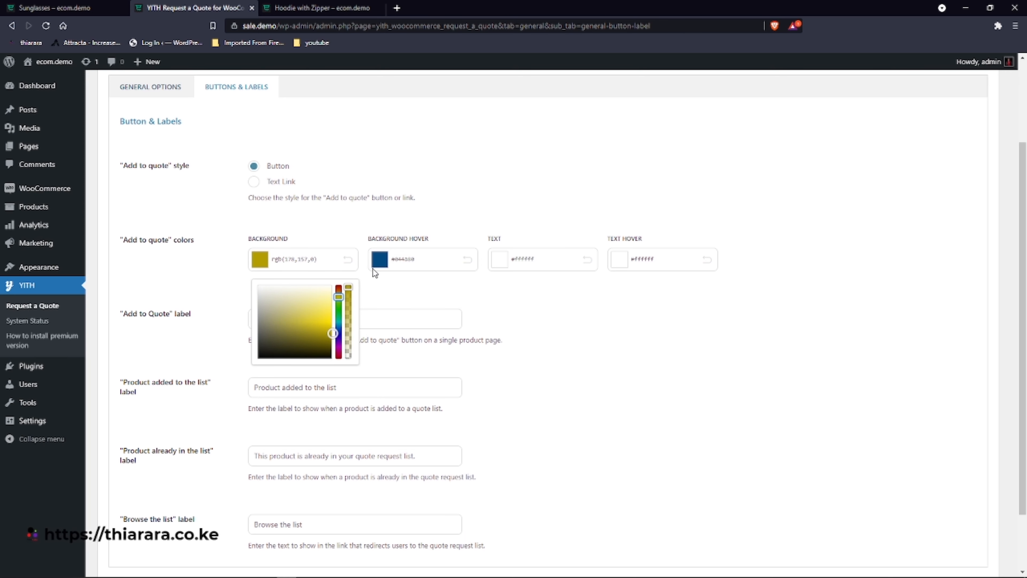
pyautogui.click(379, 261)
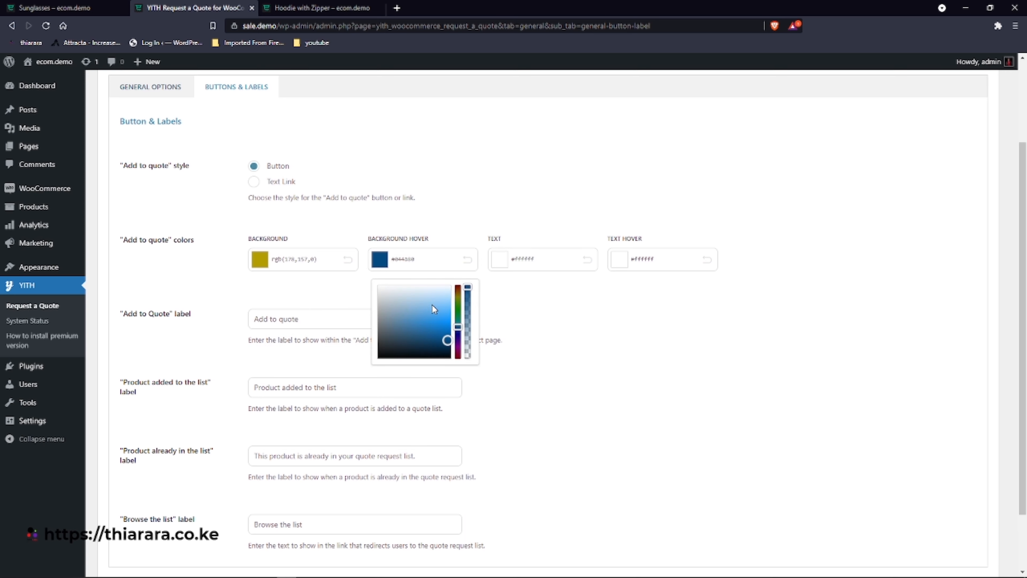
pyautogui.moveTo(445, 308); pyautogui.dragTo(435, 319)
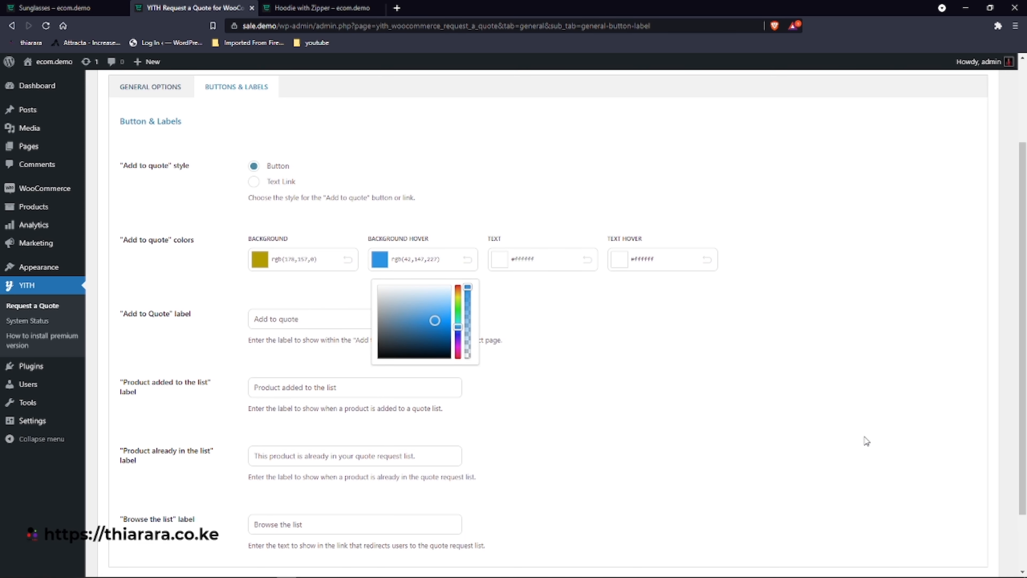
pyautogui.click(591, 379)
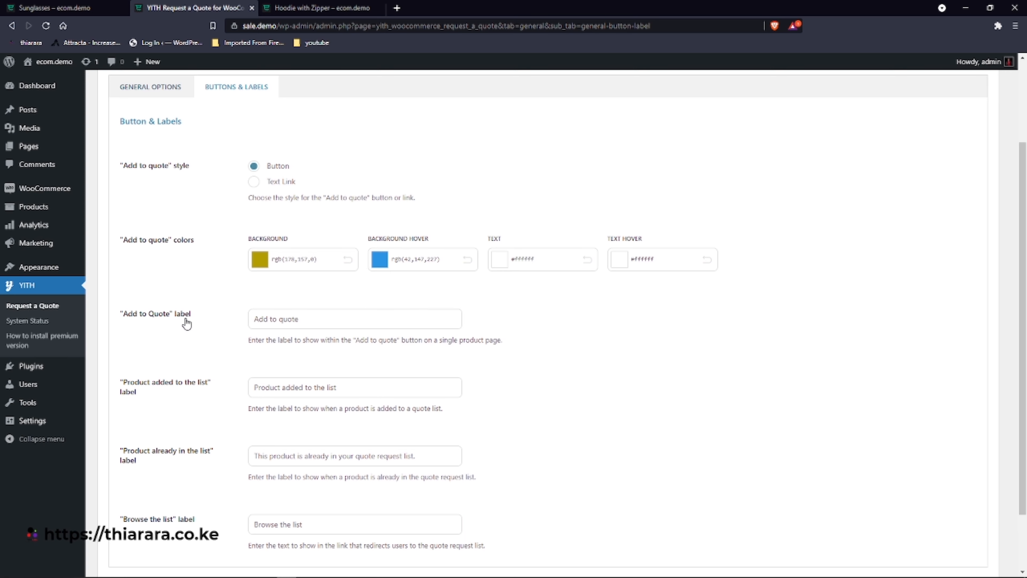
# - Change the "Add to Quote" label to "Request a quote" and save the Buttons & Labels options
pyautogui.moveTo(192, 314); pyautogui.dragTo(120, 310)
pyautogui.click(292, 319)
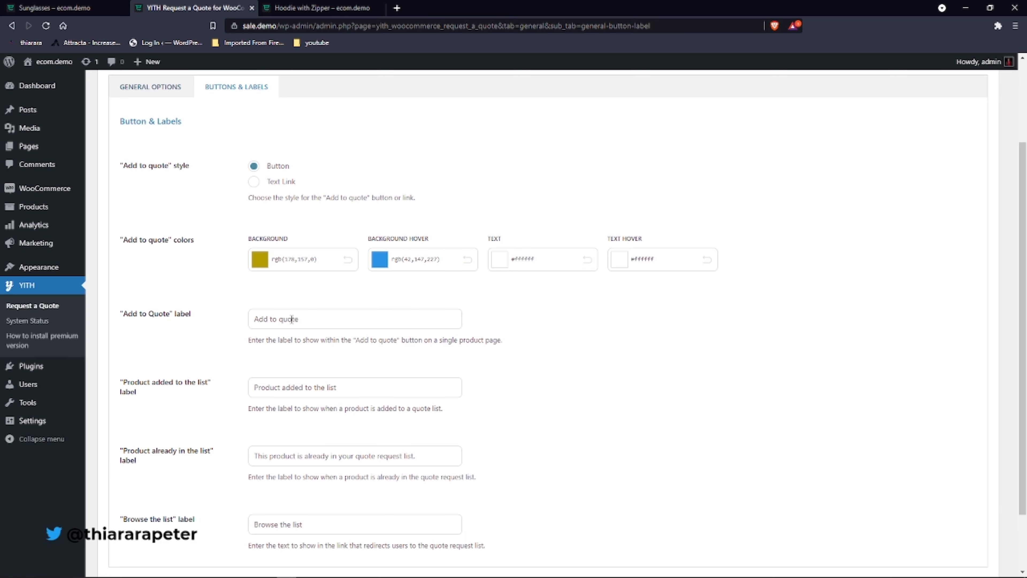
pyautogui.moveTo(300, 320); pyautogui.dragTo(249, 324)
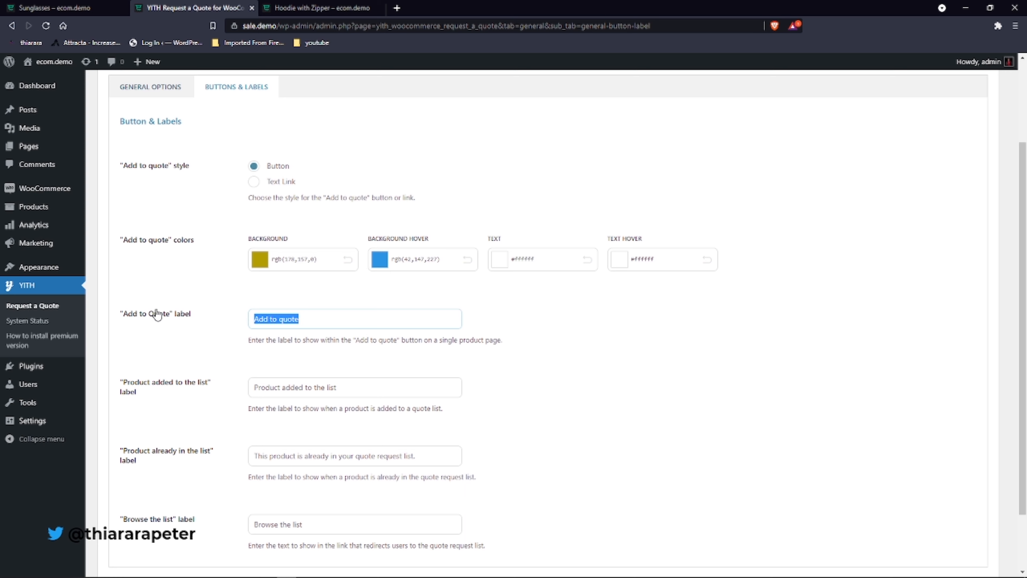
pyautogui.click(280, 322)
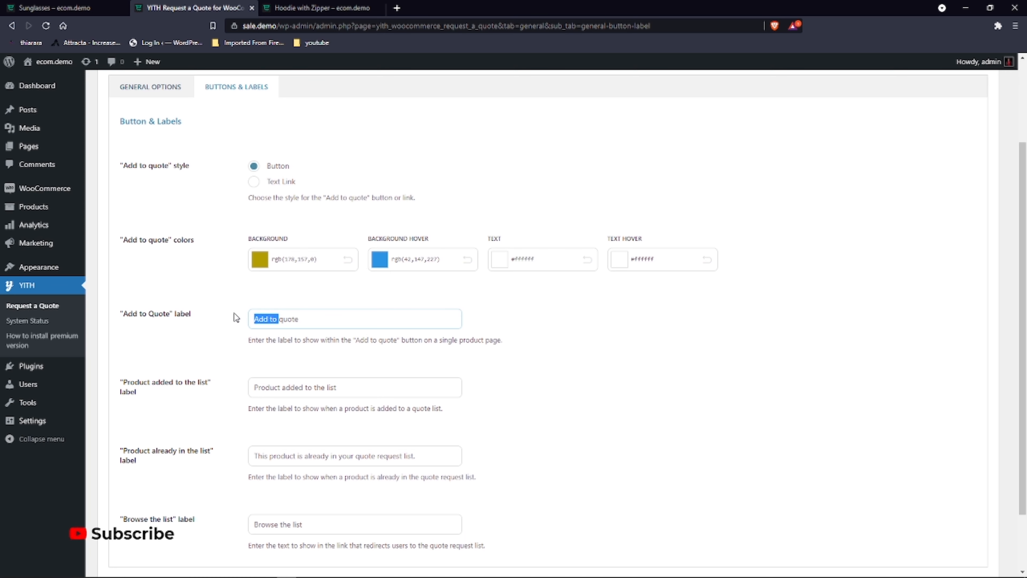
pyautogui.write('Request a')
pyautogui.scroll(-2, 233, 320)
pyautogui.click(137, 523)
# - Reload the Hoodie with Zipper page to check the quote button's new style, colour and label, and return to the plugin settings
pyautogui.click(331, 8)
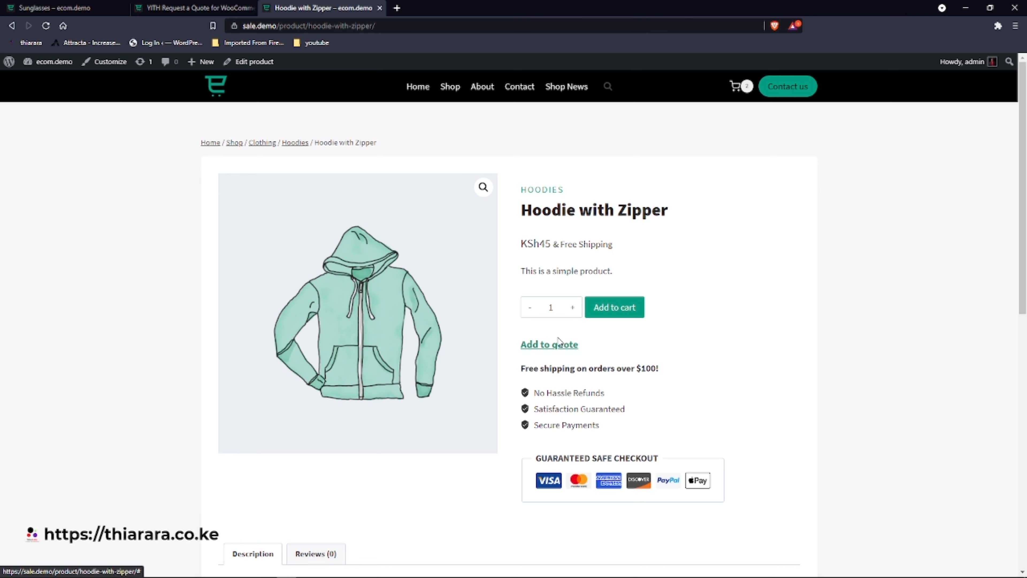
pyautogui.click(46, 26)
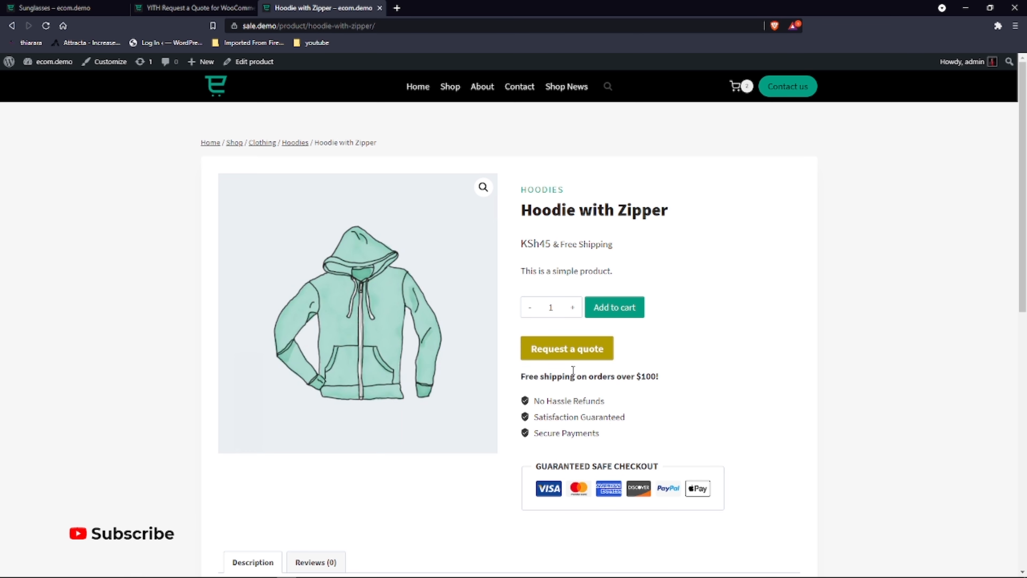
pyautogui.click(190, 8)
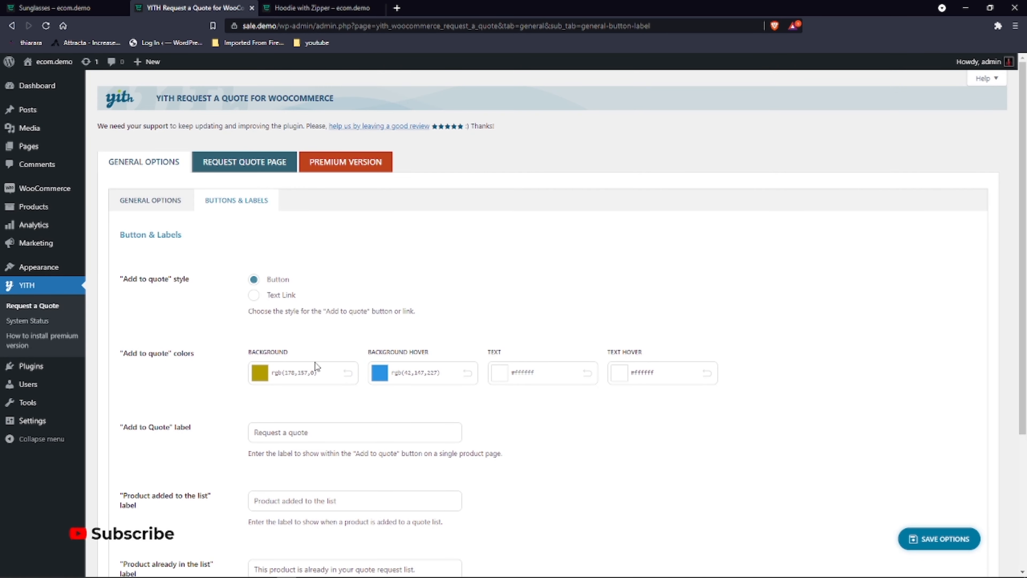
# - Request a quote for the Hoodie with Zipper and compare the resulting message with the "Product added to the list" label setting
pyautogui.scroll(-5, 268, 362)
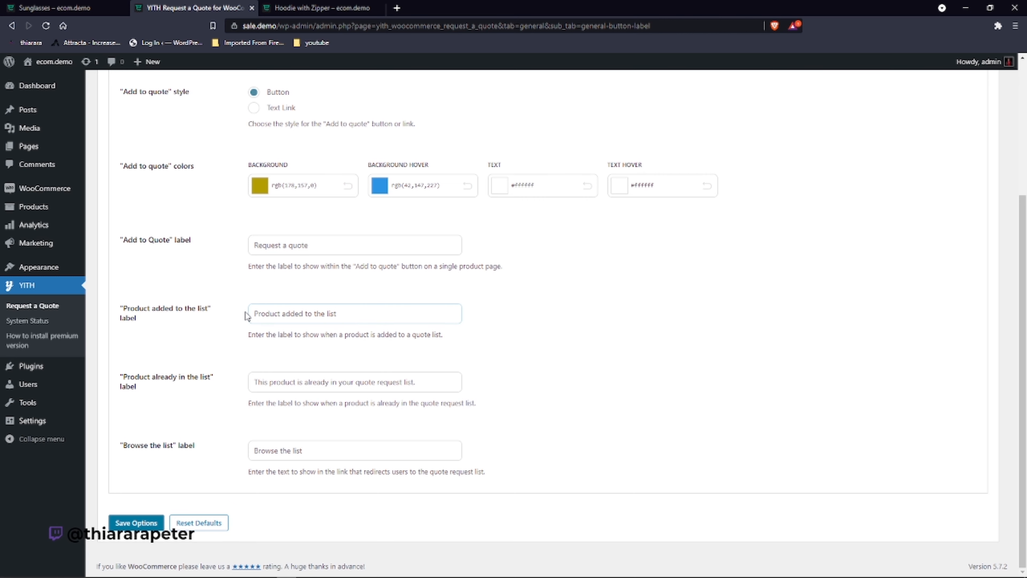
pyautogui.moveTo(251, 314); pyautogui.dragTo(339, 319)
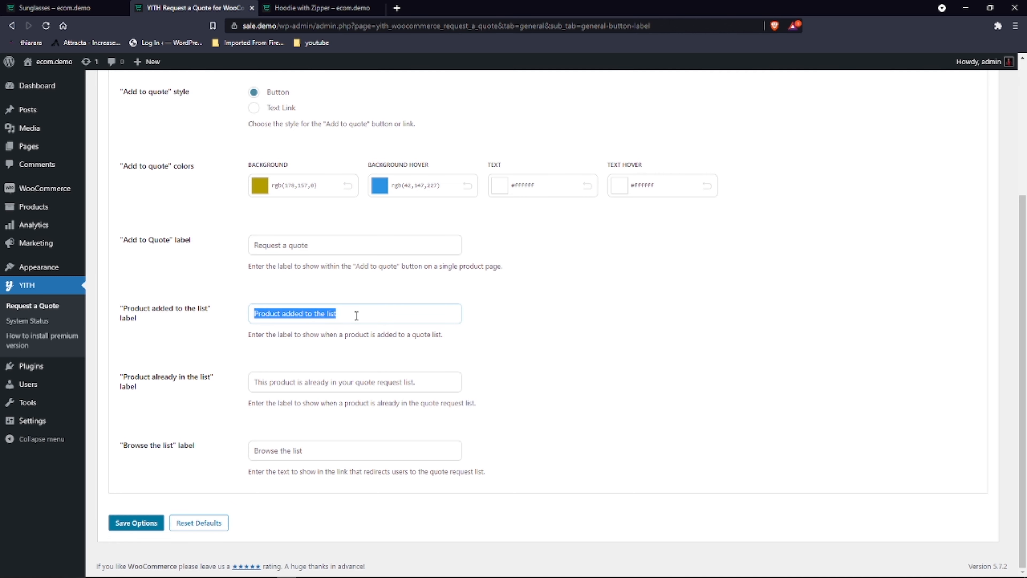
pyautogui.click(322, 5)
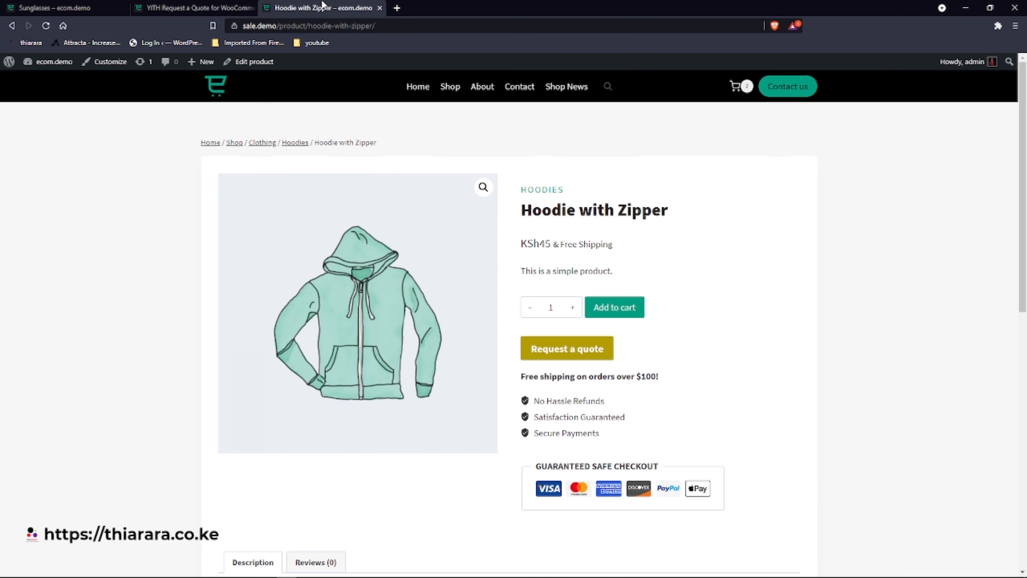
pyautogui.click(564, 355)
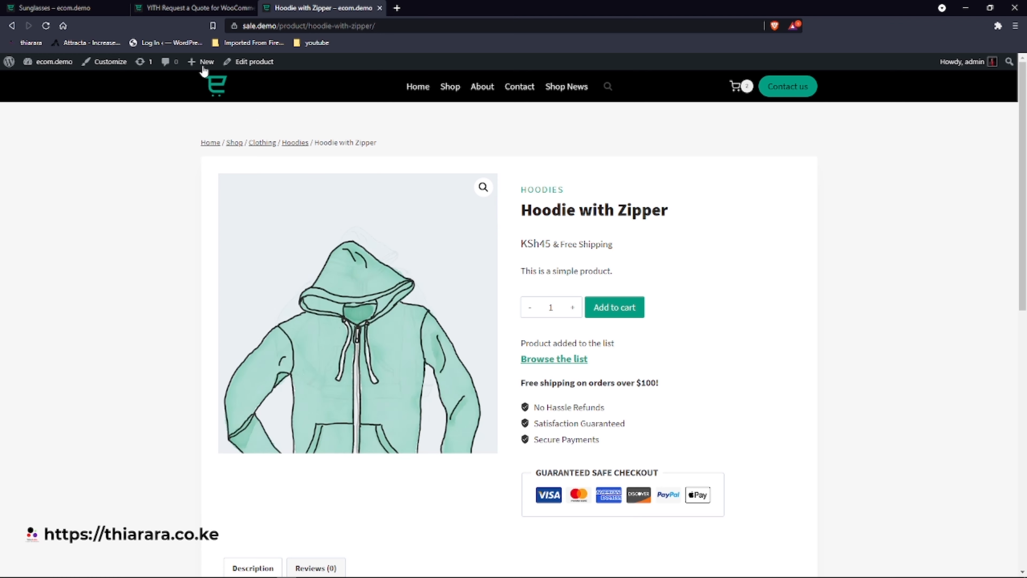
pyautogui.click(186, 8)
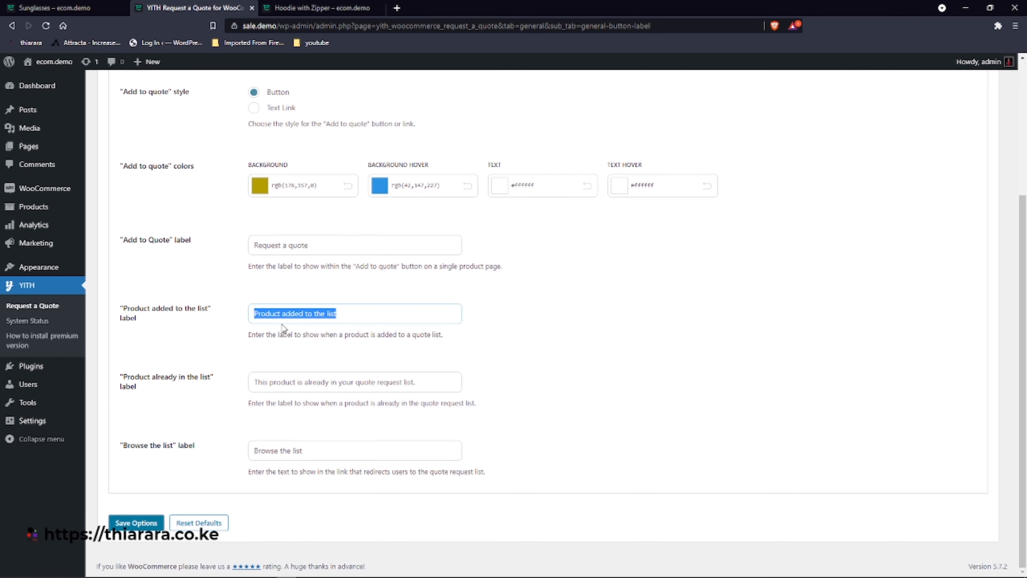
pyautogui.click(366, 313)
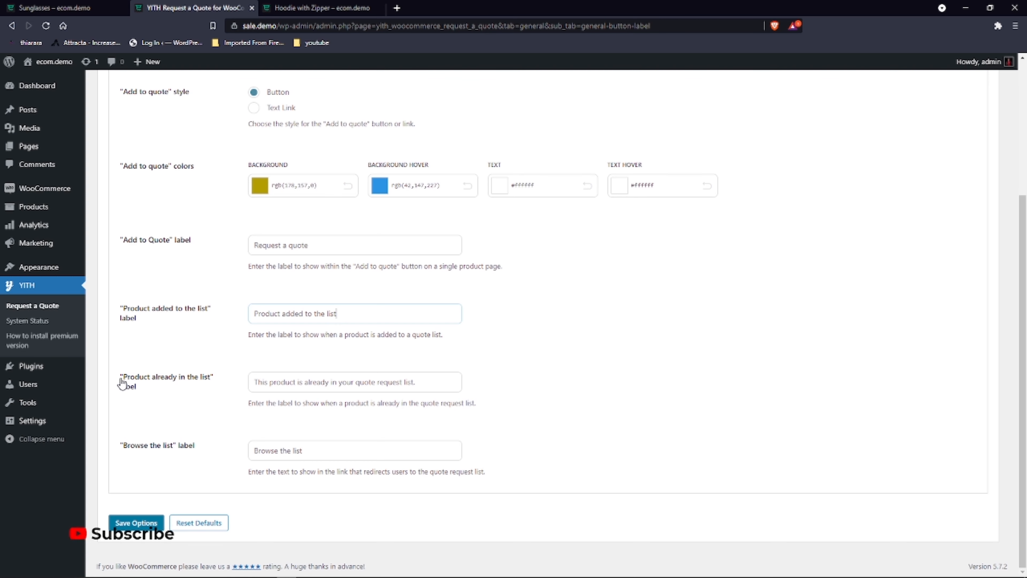
# - Reload the Hoodie with Zipper page and compare its quote message with the "Product already in the list" label setting
pyautogui.click(322, 7)
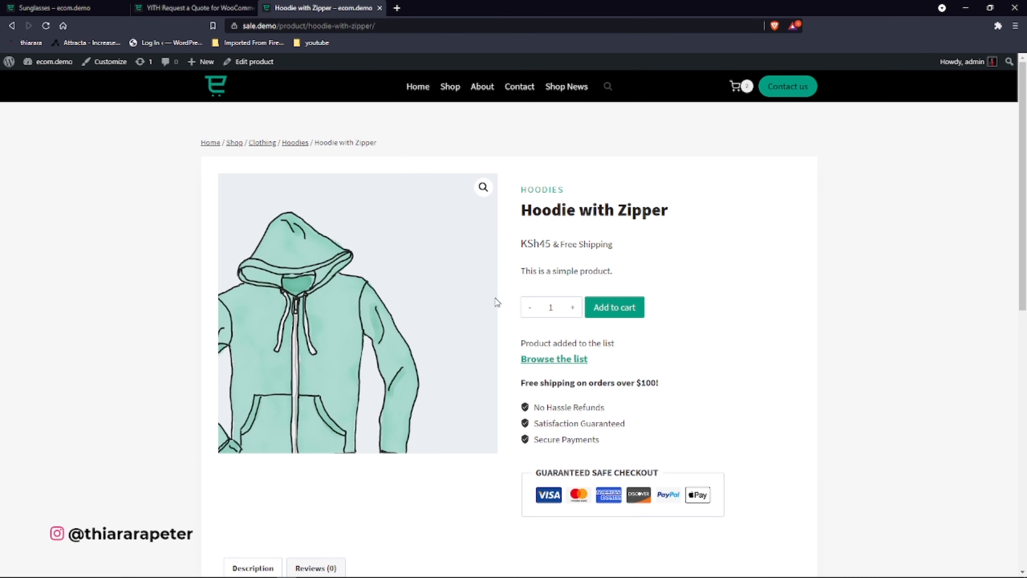
pyautogui.click(46, 25)
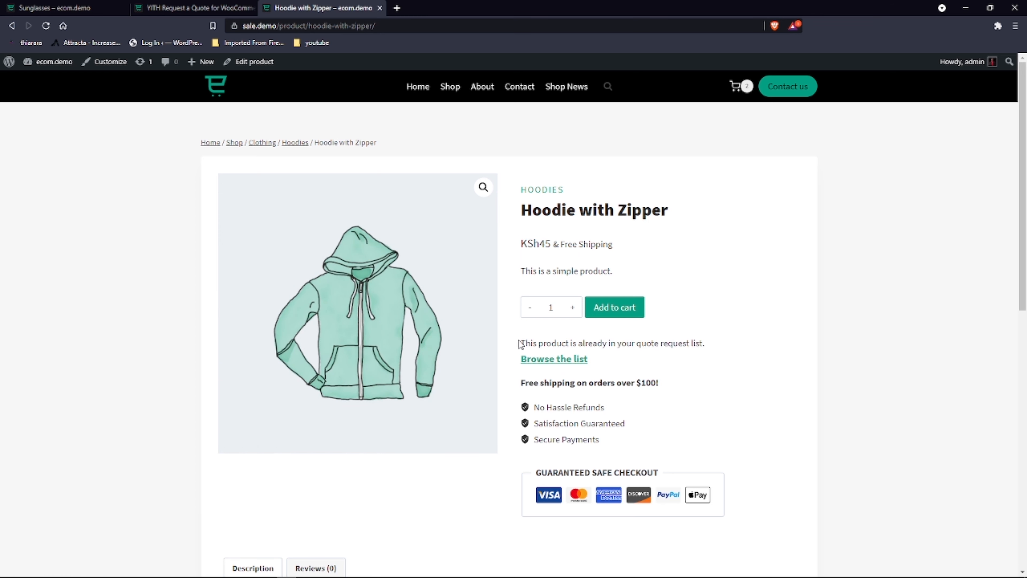
pyautogui.moveTo(520, 344); pyautogui.dragTo(627, 339)
pyautogui.click(800, 333)
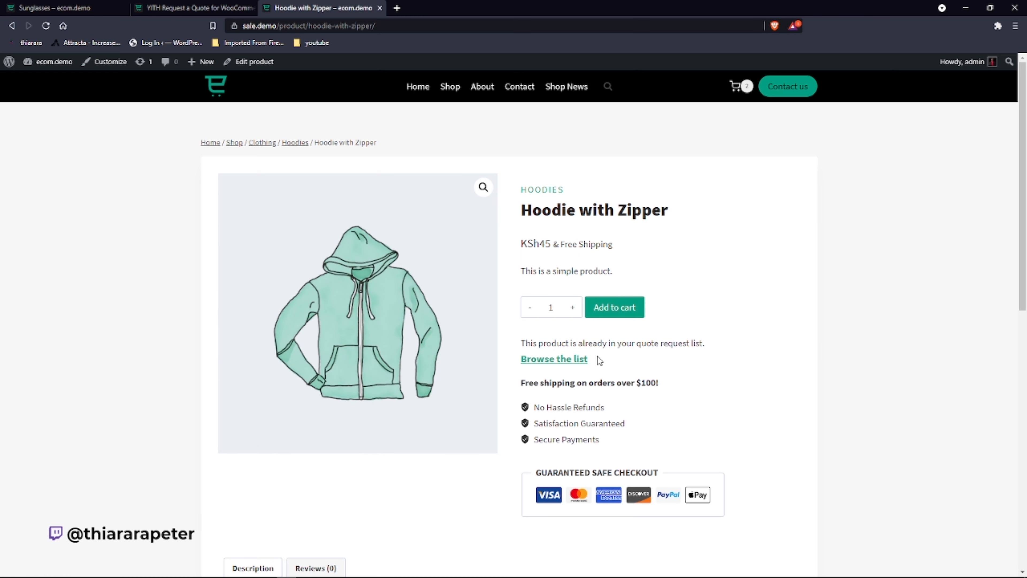
pyautogui.click(194, 8)
pyautogui.moveTo(422, 378); pyautogui.dragTo(247, 386)
pyautogui.click(194, 423)
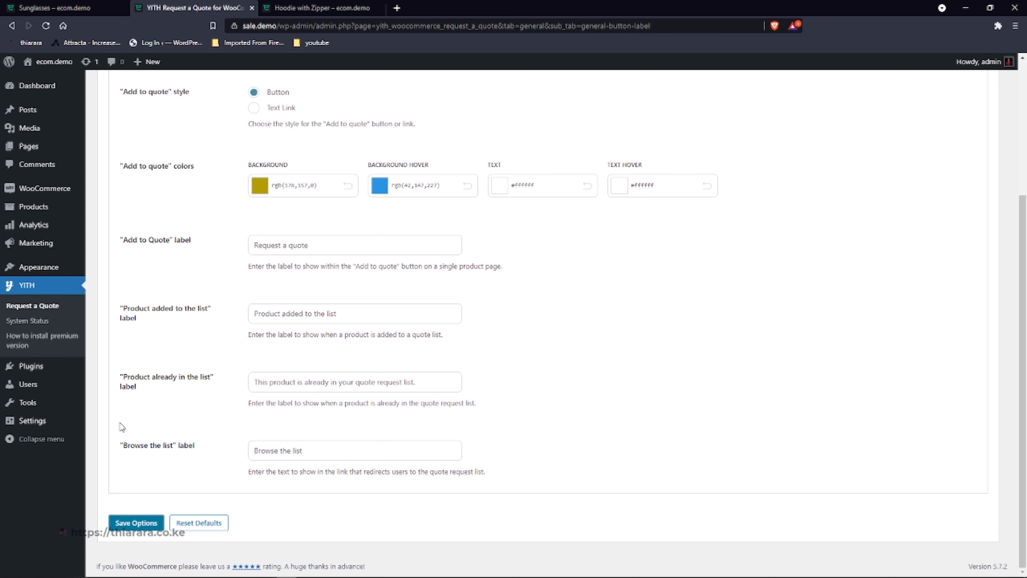
# - Follow the hoodie page's "Browse the list" link to view the quote request list, and save the plugin's Buttons & Labels options
pyautogui.click(306, 6)
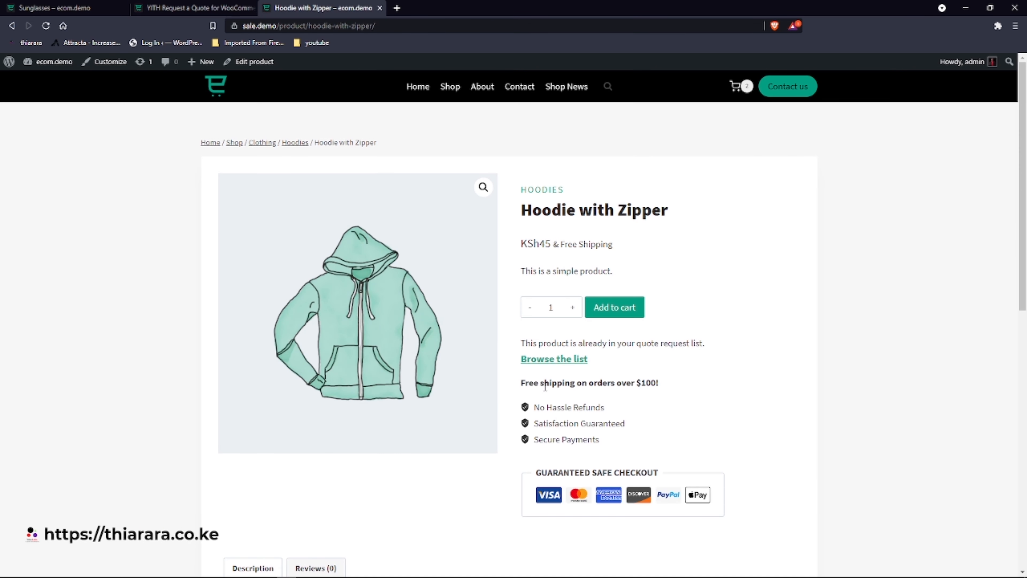
pyautogui.click(545, 366)
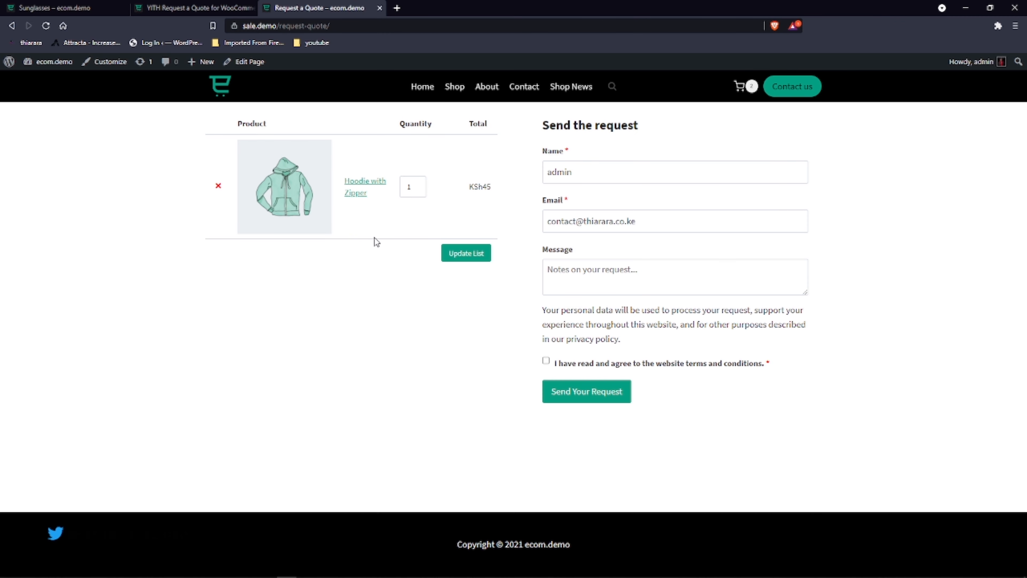
pyautogui.click(181, 6)
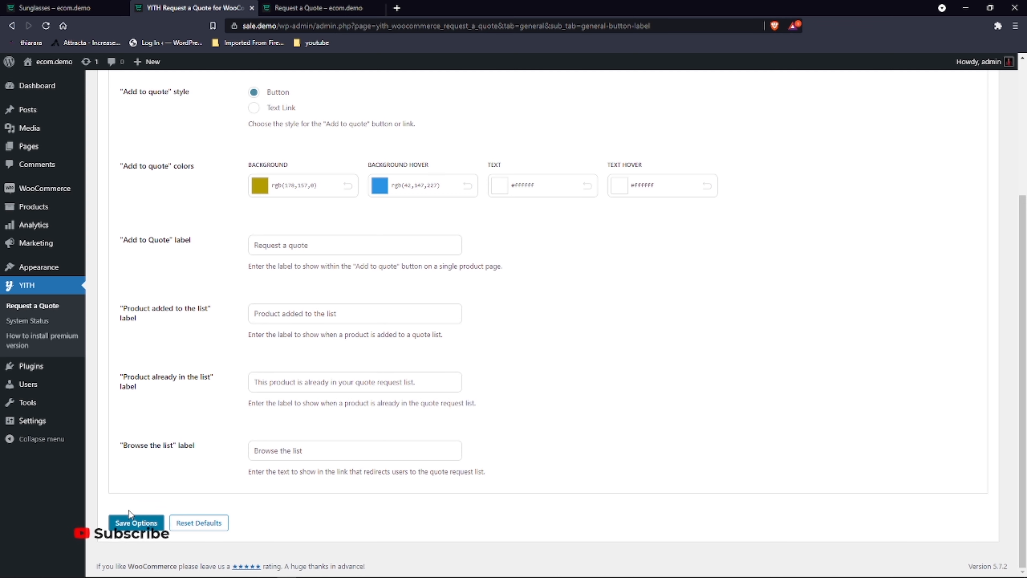
pyautogui.click(147, 528)
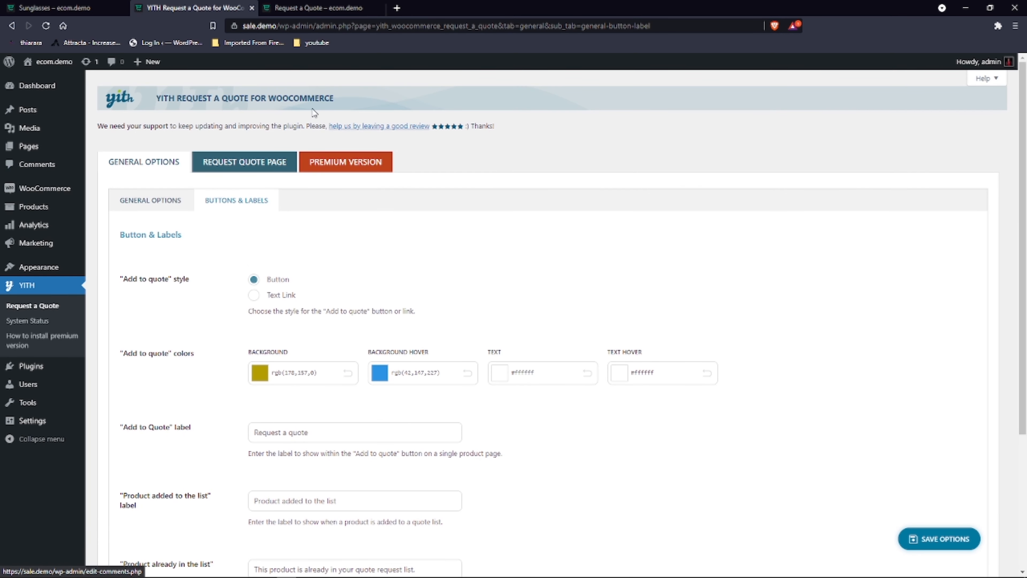
# - Check the header navigation on the storefront's Request a Quote page and open the menu editor in the WordPress admin
pyautogui.click(319, 7)
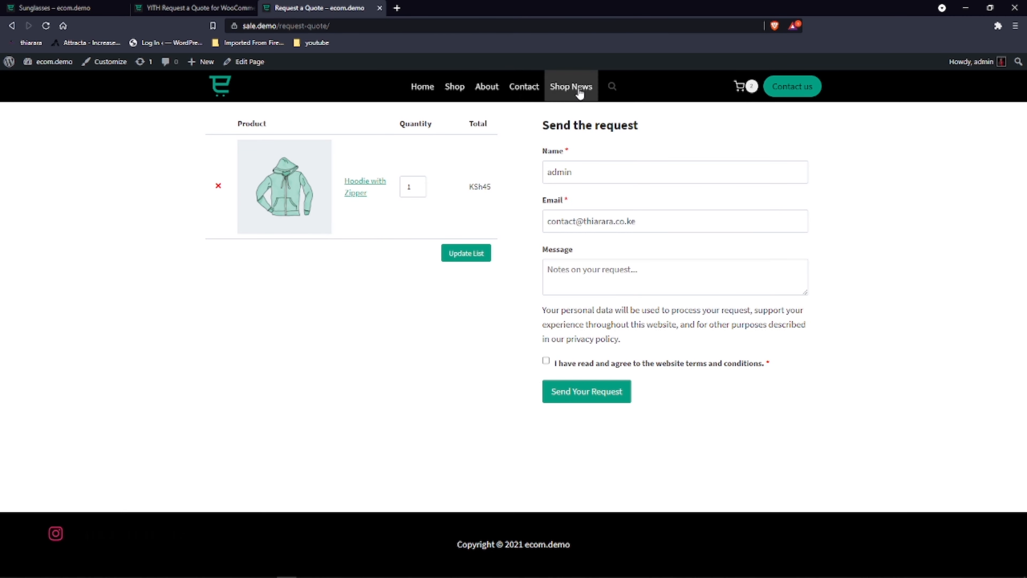
pyautogui.click(195, 8)
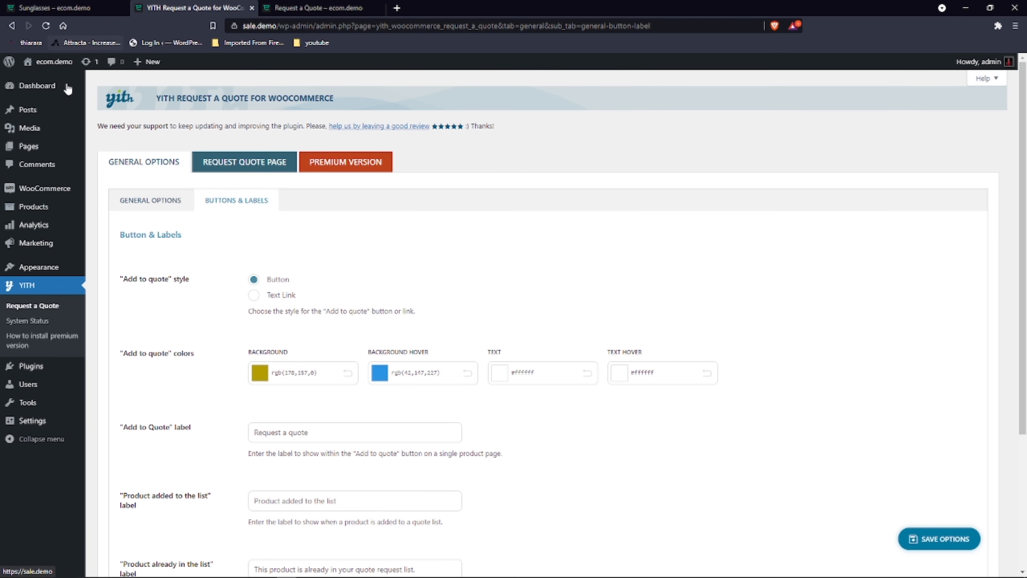
pyautogui.moveTo(43, 267)
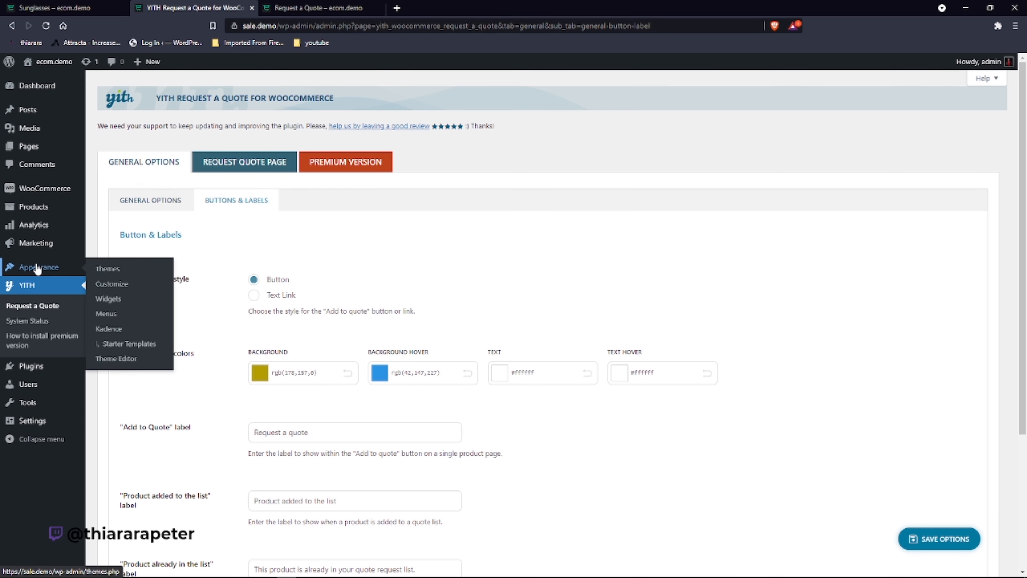
pyautogui.click(105, 314)
# - Try to add the Request a Quote page to the Resources menu
pyautogui.click(116, 267)
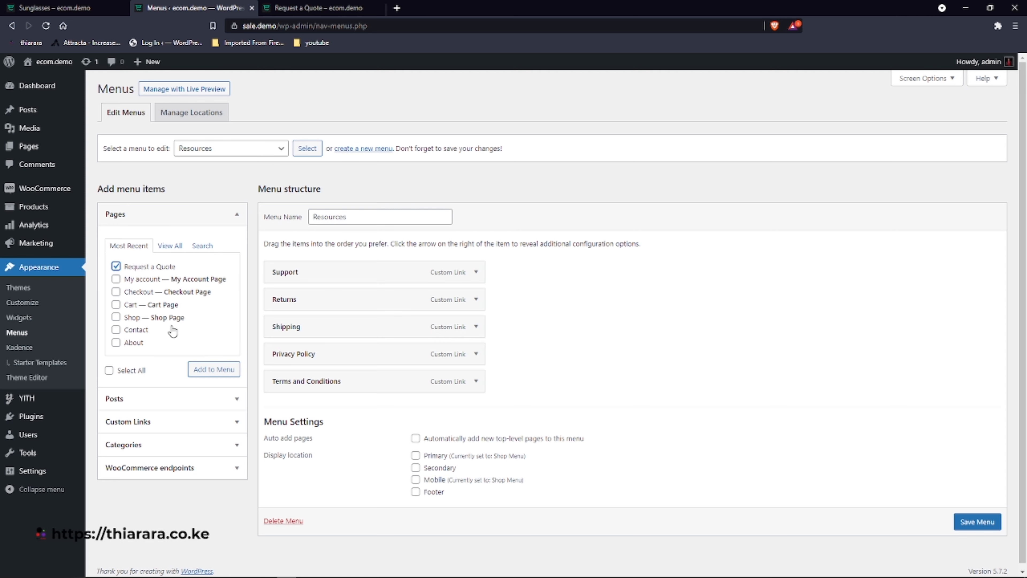
pyautogui.click(223, 381)
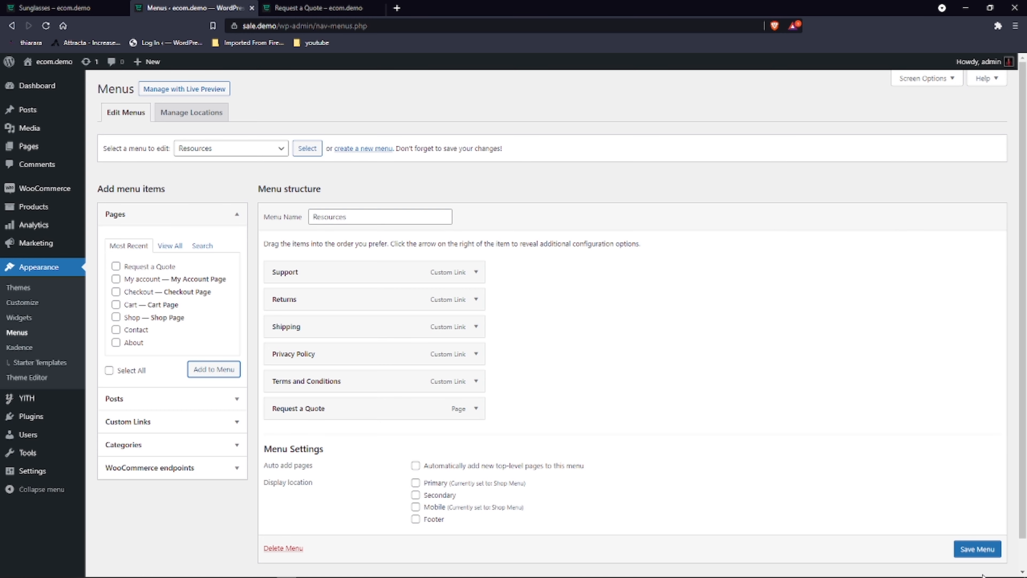
pyautogui.scroll(-1, 983, 574)
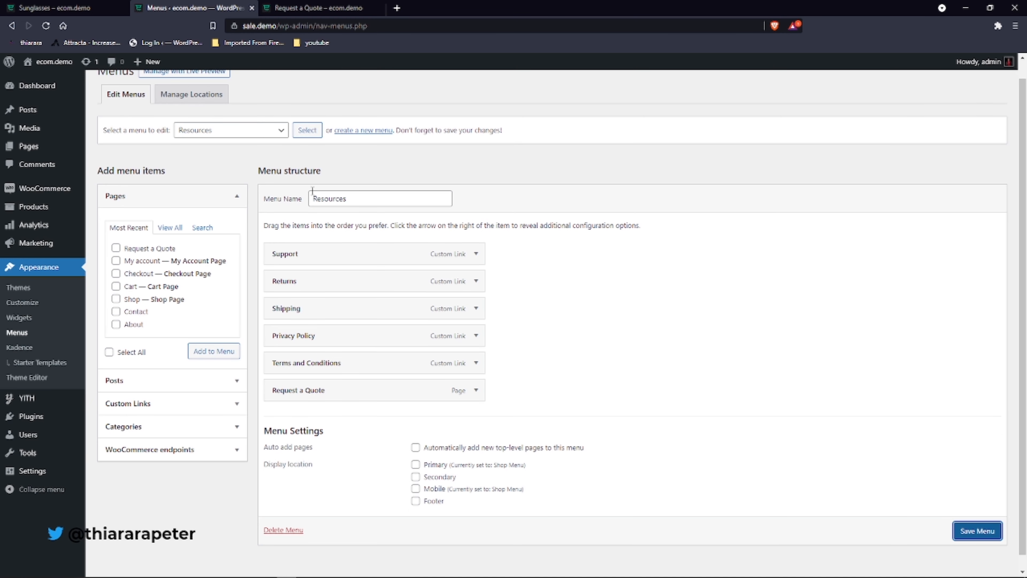
# - Load the Shop Menu (Primary, Mobile) for editing in place of the Resources menu
pyautogui.click(267, 122)
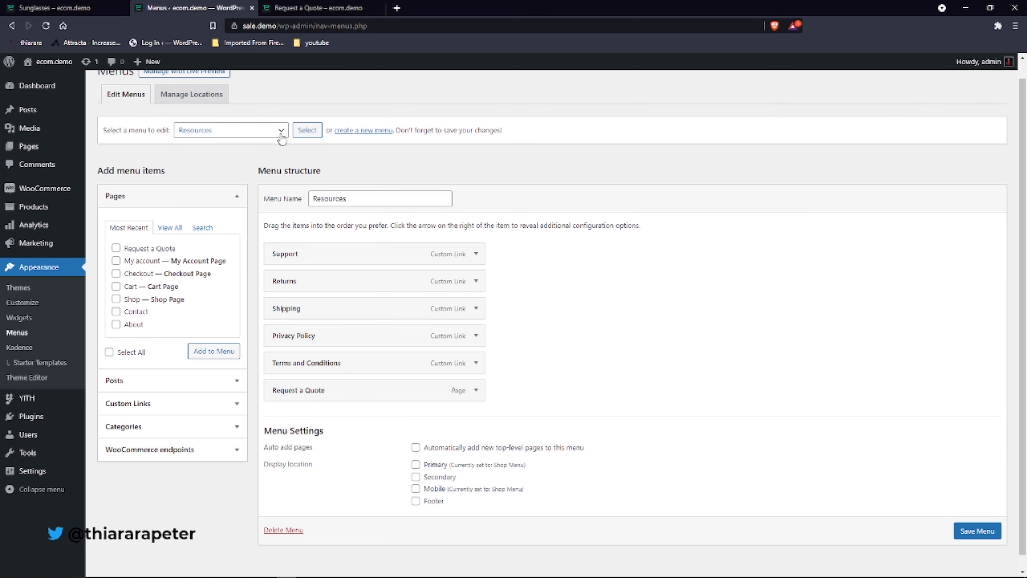
pyautogui.scroll(1, 321, 262)
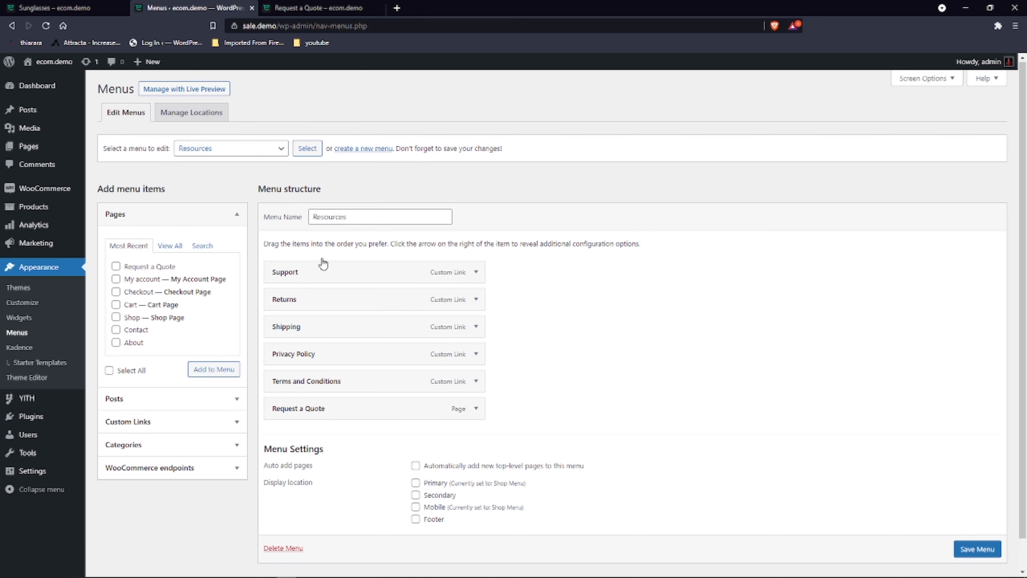
pyautogui.click(271, 152)
pyautogui.click(262, 176)
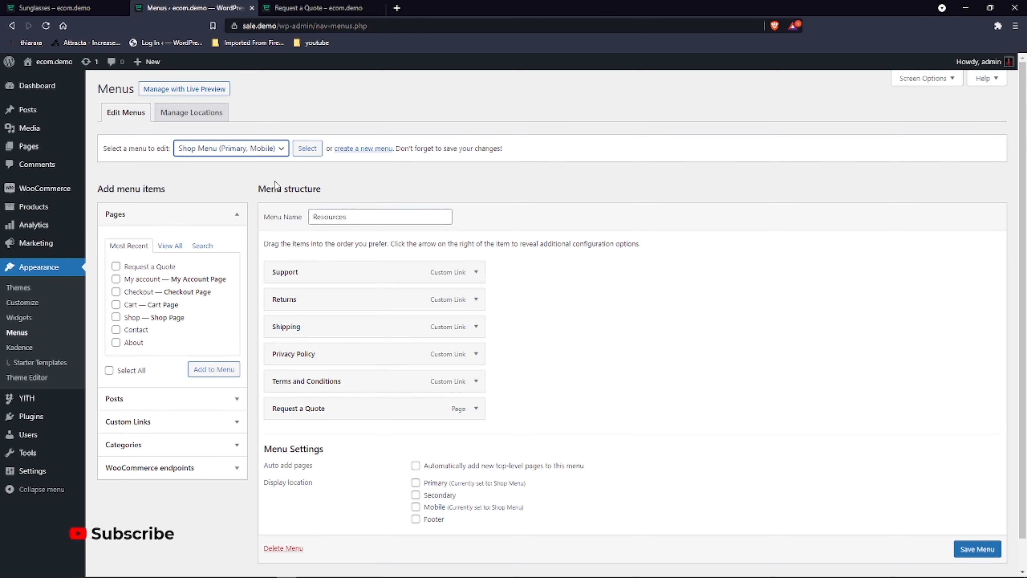
pyautogui.click(306, 150)
pyautogui.click(566, 87)
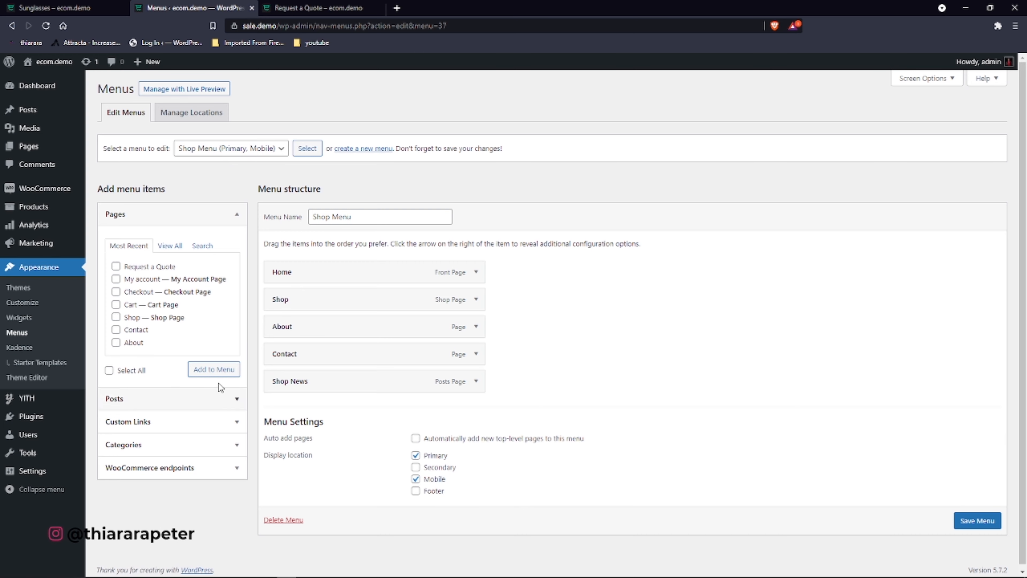
# - Add the Request a Quote page to the Shop Menu and save the menu
pyautogui.click(213, 368)
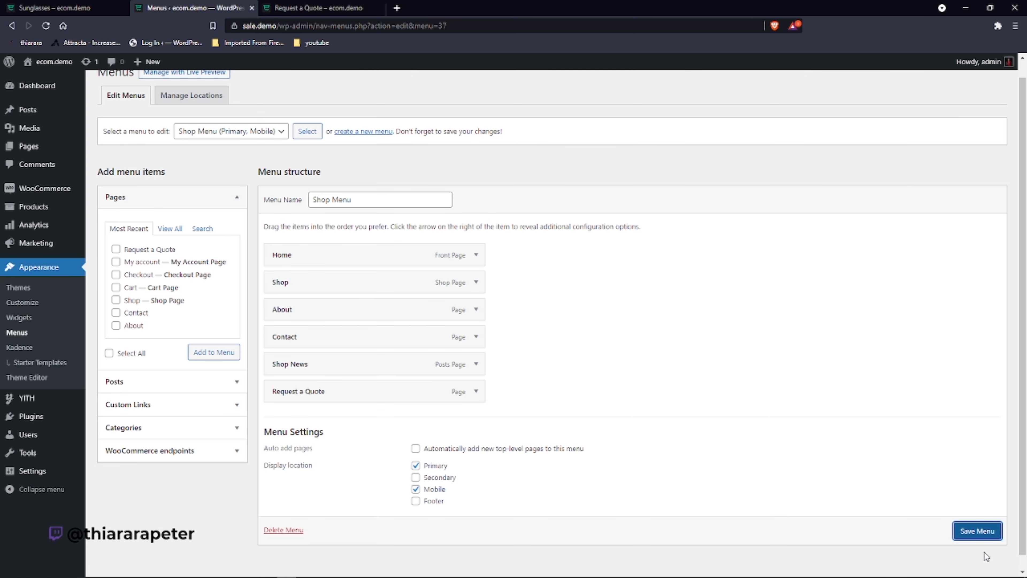
pyautogui.click(978, 531)
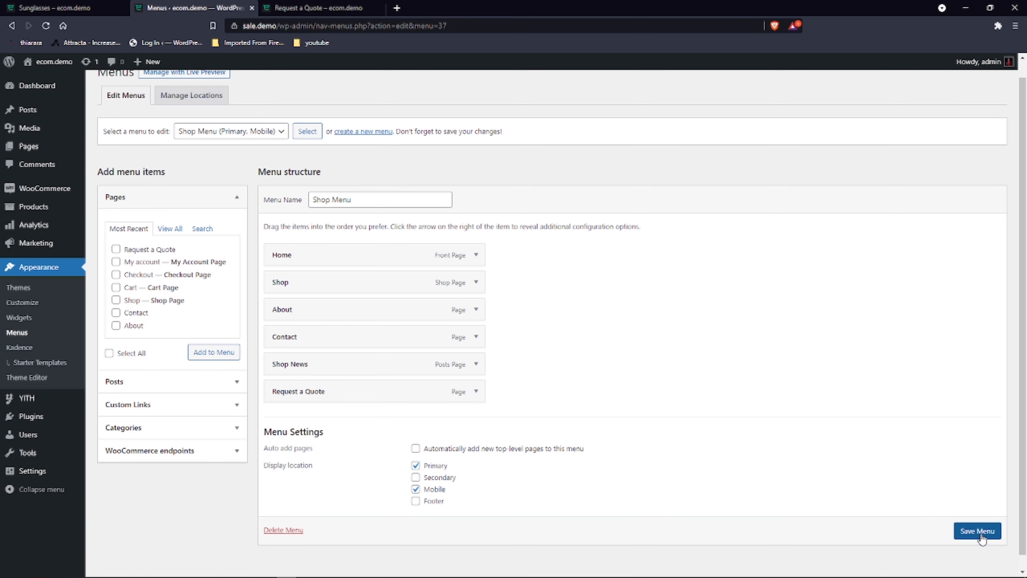
# - Reload the storefront's Request a Quote page and test the header's Home and Request a Quote links
pyautogui.click(320, 7)
pyautogui.click(46, 26)
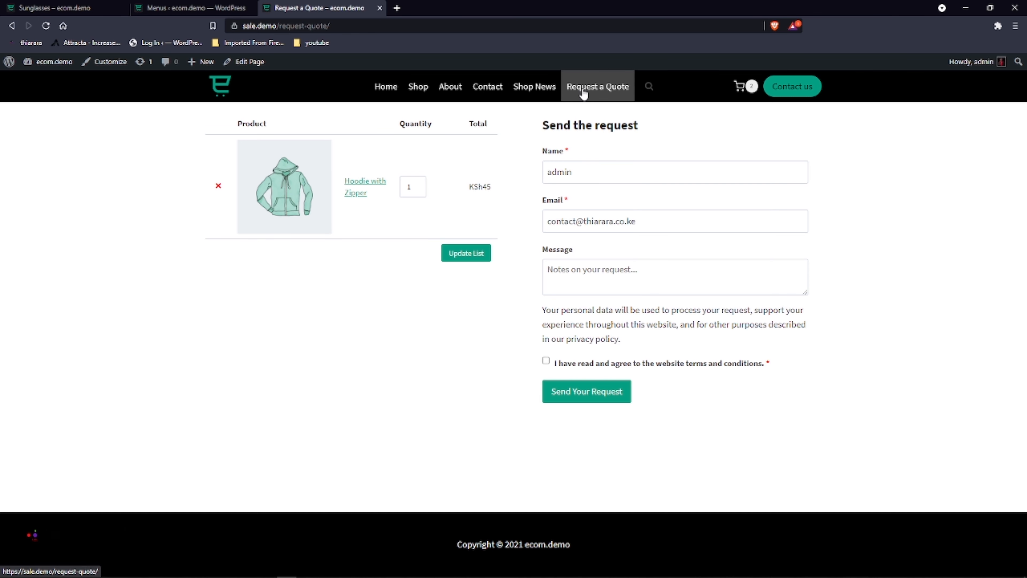
pyautogui.click(388, 92)
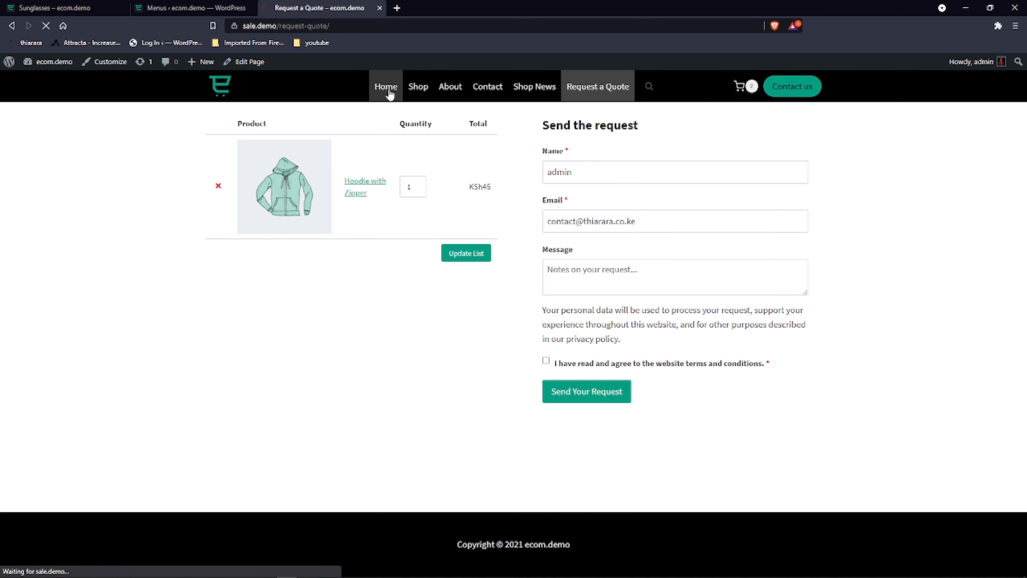
pyautogui.click(590, 90)
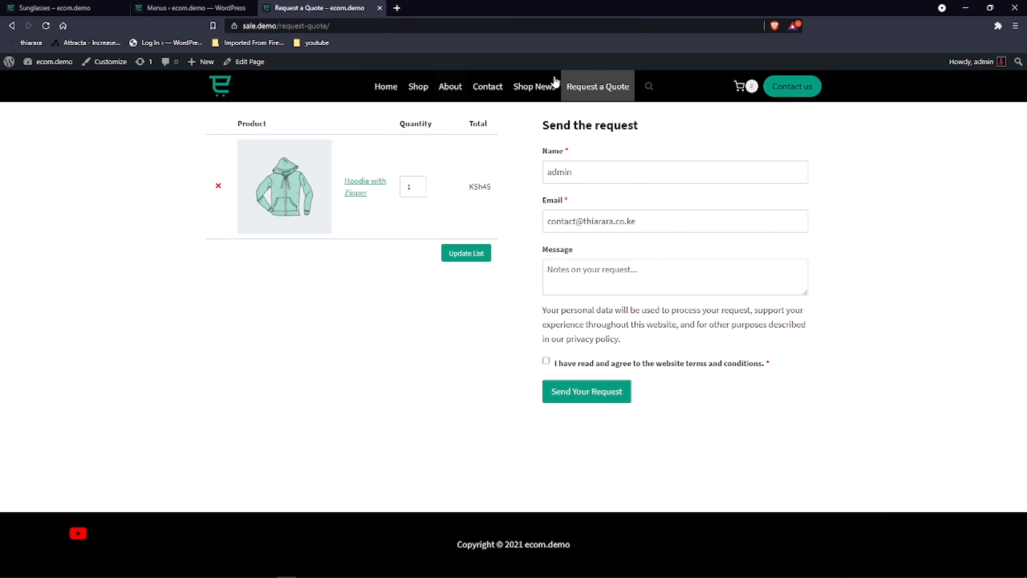
pyautogui.click(385, 90)
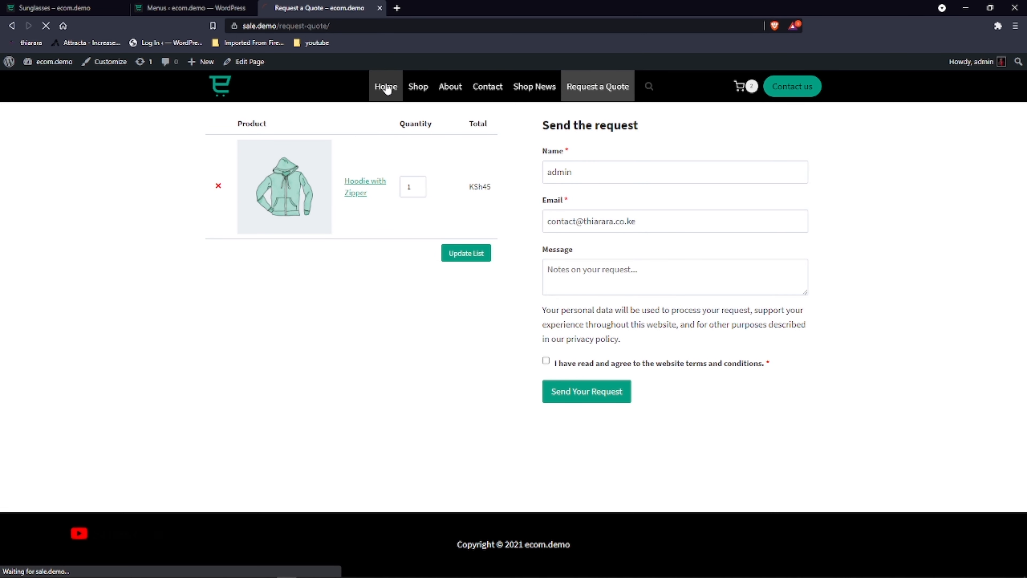
# - On the ecom.demo store, go from the Sunglasses page to the shop and view the Belt product page
pyautogui.click(76, 7)
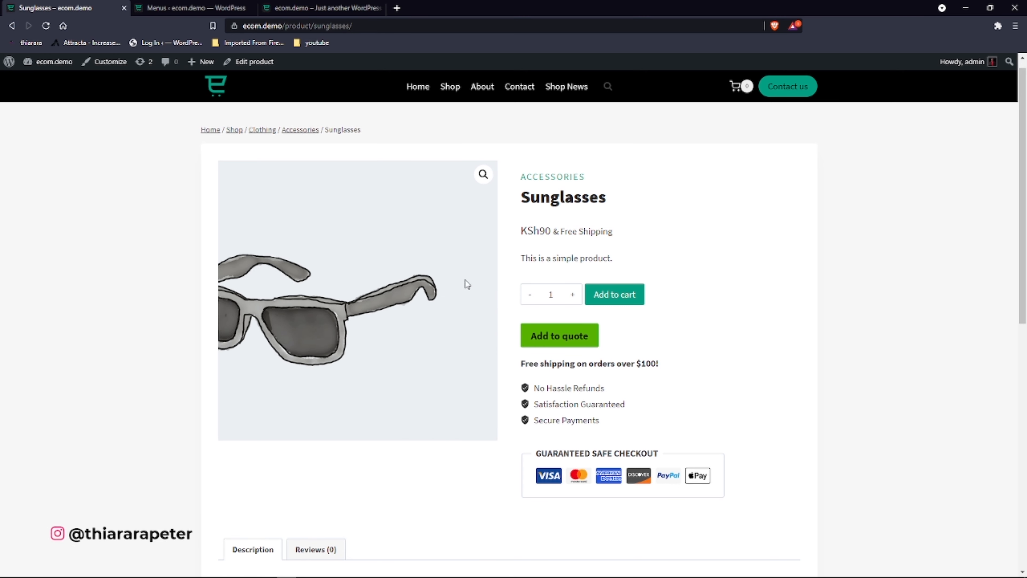
pyautogui.click(461, 90)
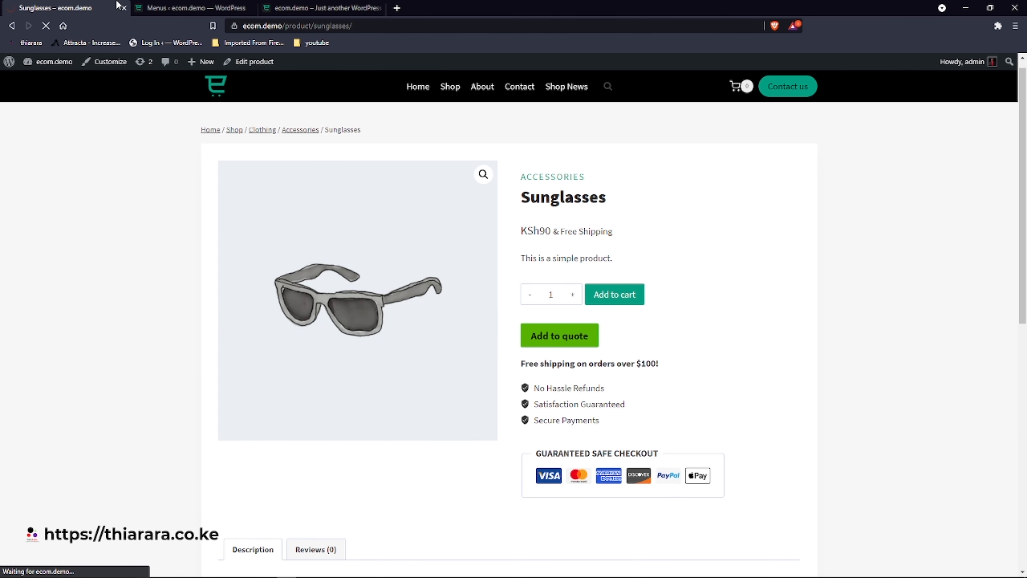
pyautogui.click(456, 89)
pyautogui.scroll(-5, 282, 375)
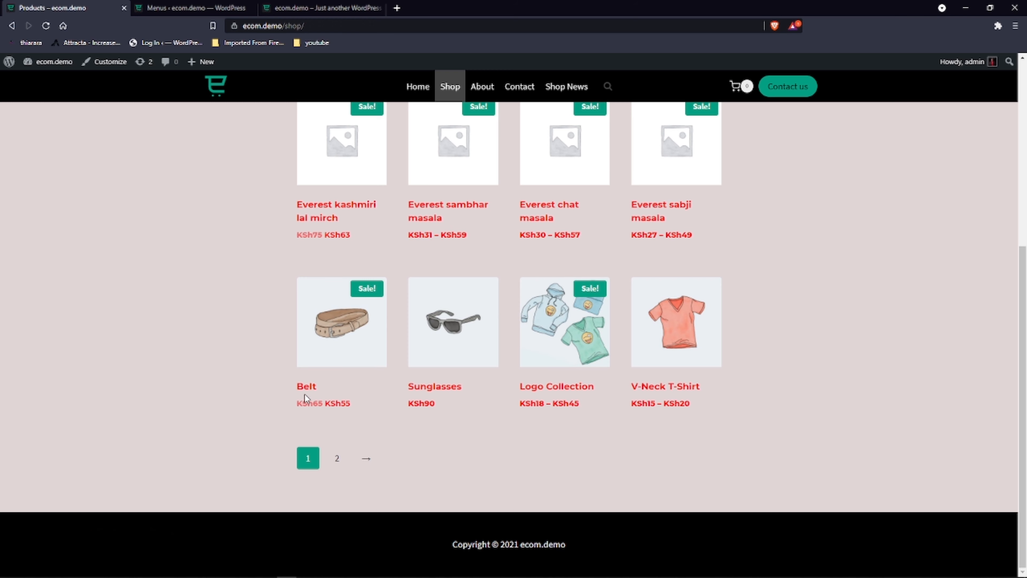
pyautogui.click(308, 391)
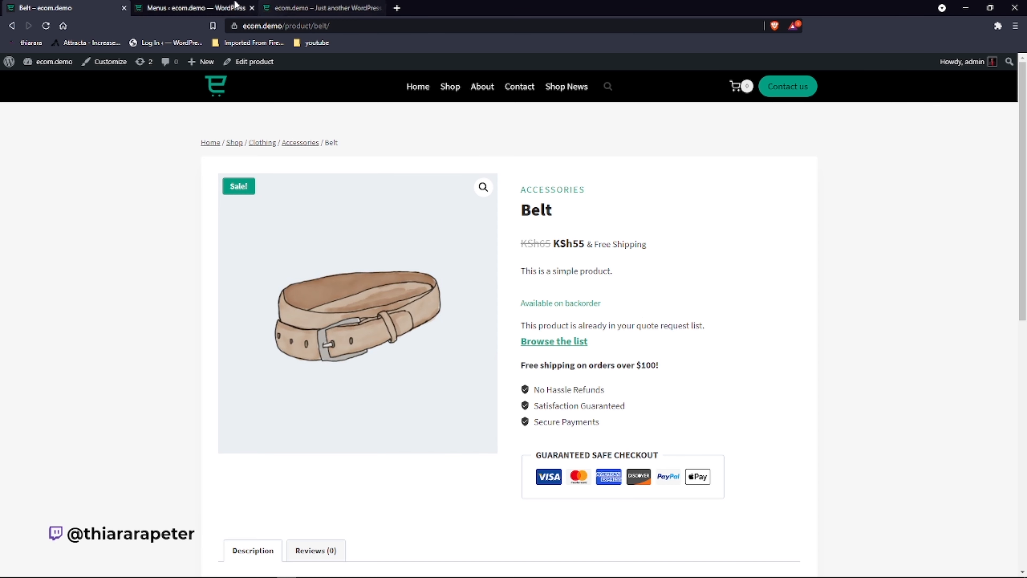
# - Return to the sale.demo storefront and open the Sunglasses product page from its shop
pyautogui.click(199, 8)
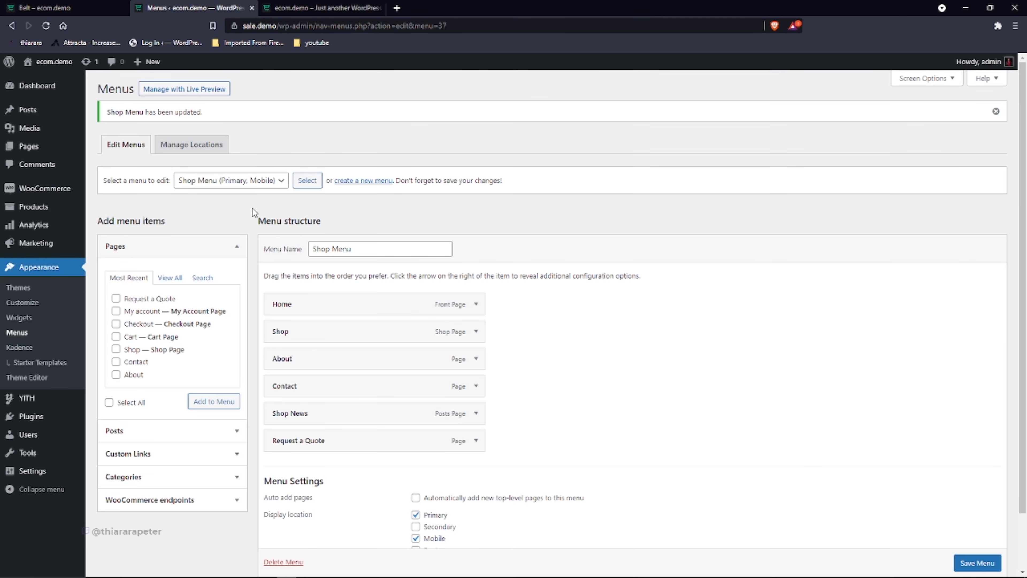
pyautogui.click(324, 8)
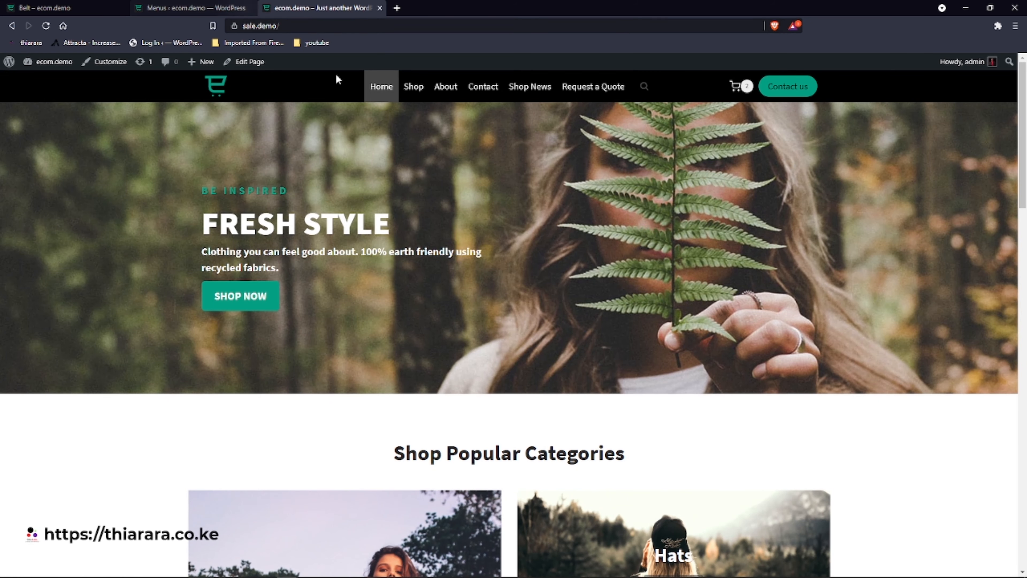
pyautogui.click(378, 85)
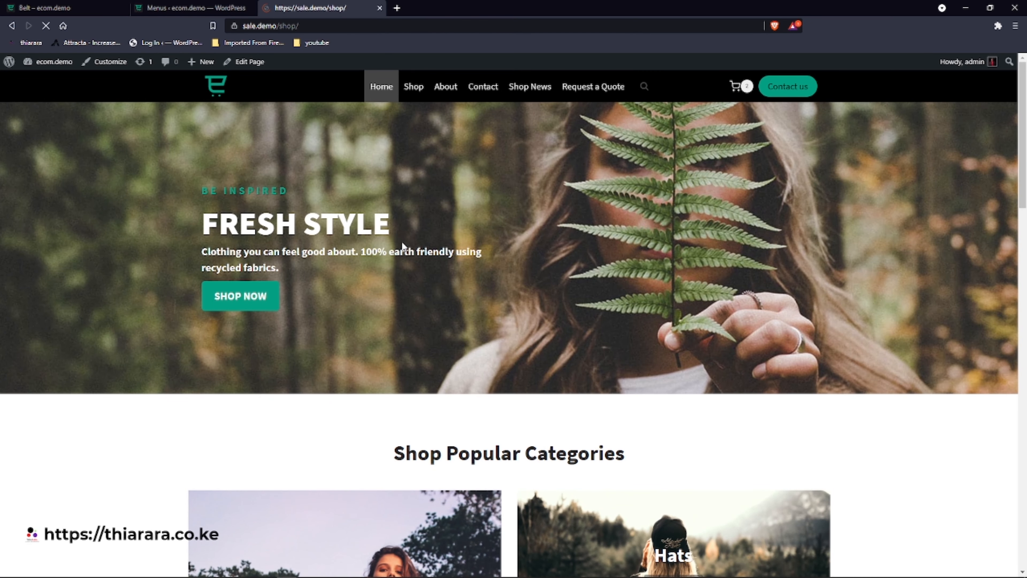
pyautogui.scroll(-5, 410, 240)
pyautogui.scroll(-3, 421, 270)
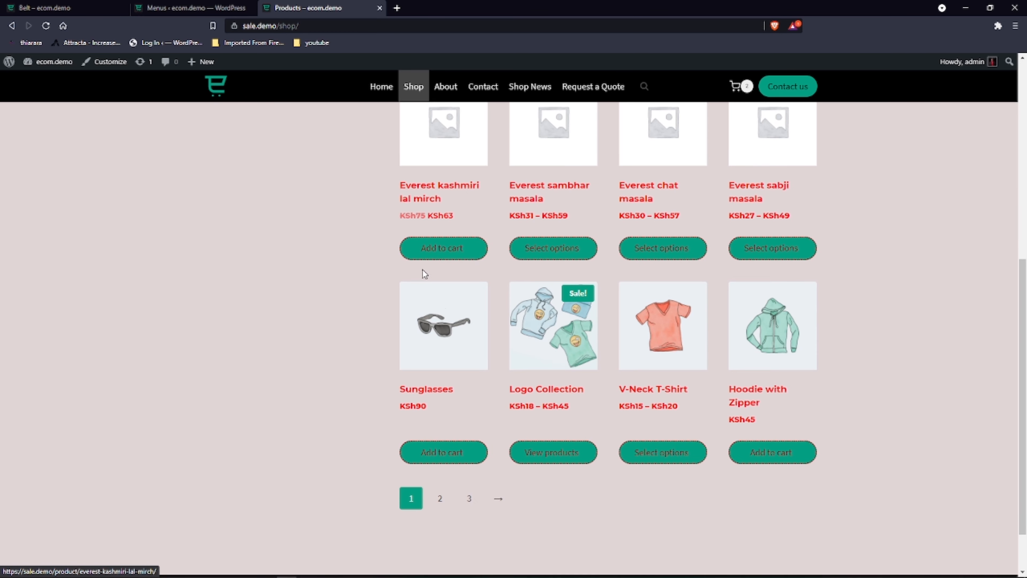
pyautogui.click(439, 396)
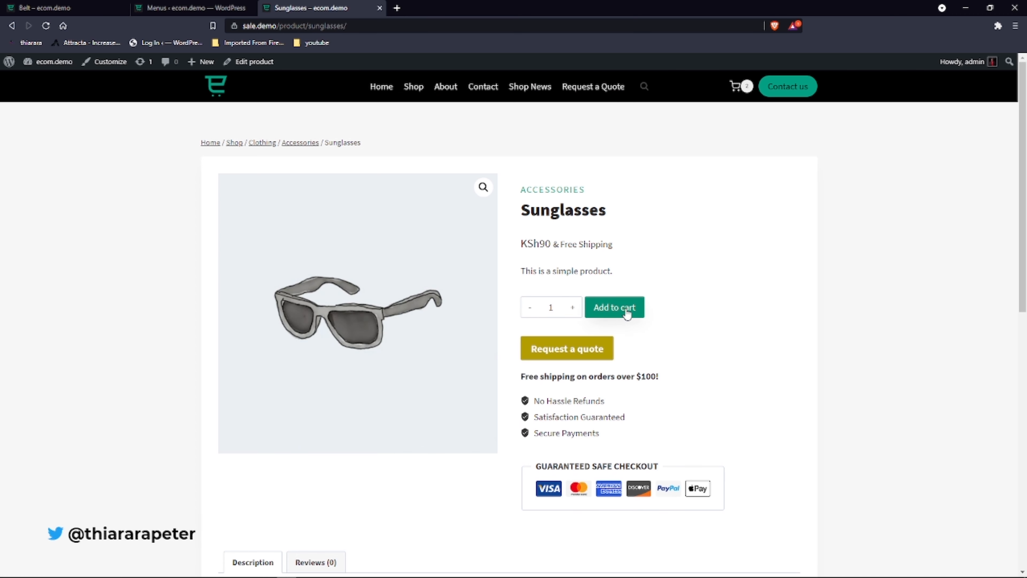
# - Inspect the Sunglasses page's Add to cart button and select its enclosing form.cart element
pyautogui.rightClick(615, 308)
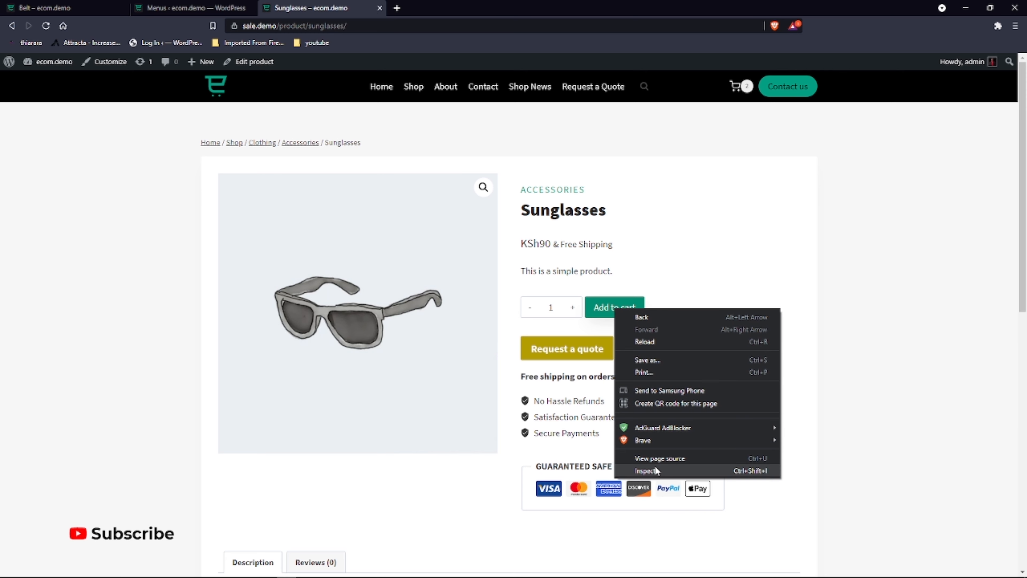
pyautogui.click(643, 470)
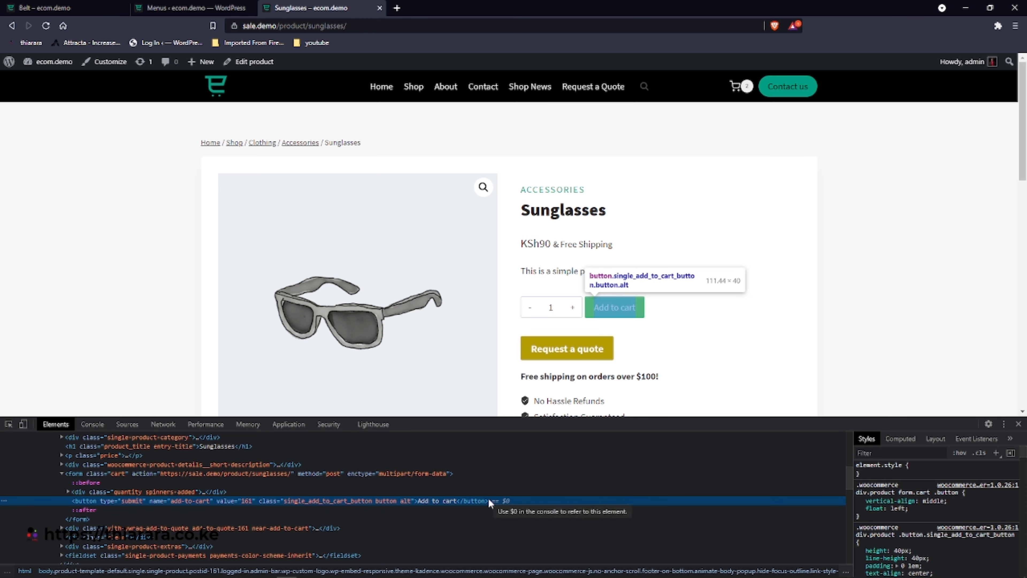
pyautogui.click(9, 426)
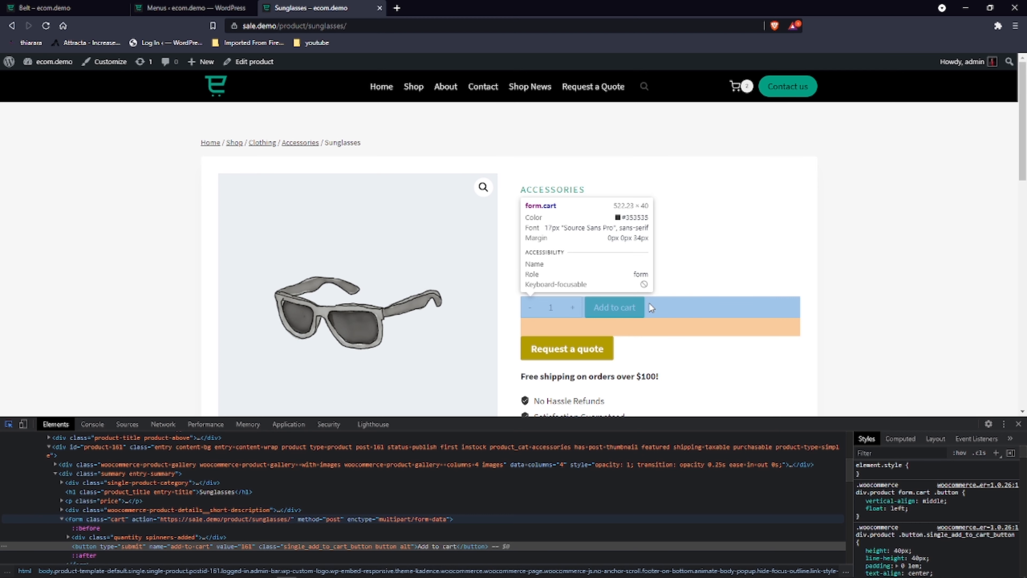
pyautogui.click(649, 303)
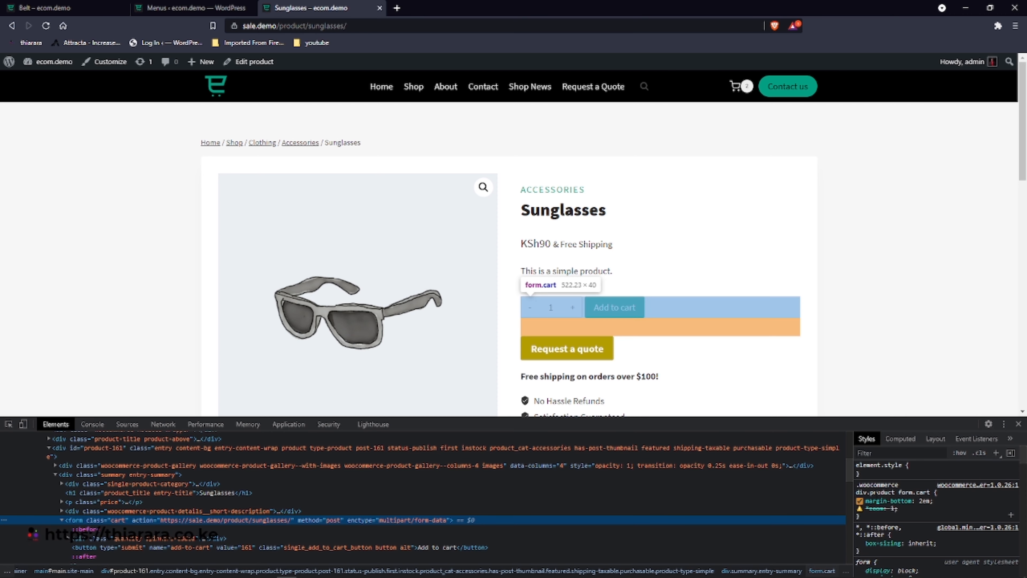
# - Add display: none to the .woocommerce div.product form.cart rule in the inspected styles
pyautogui.click(1012, 516)
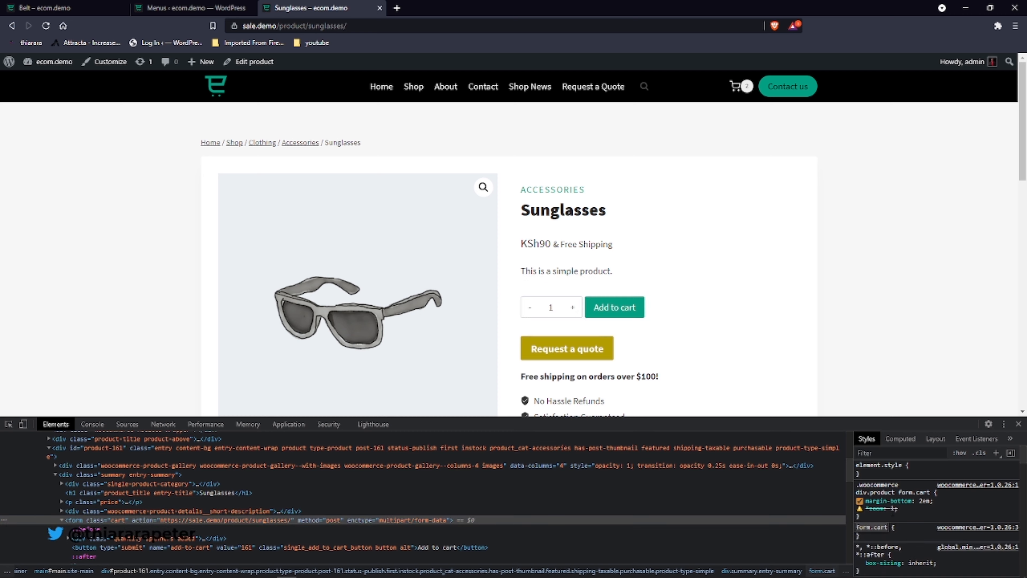
pyautogui.click(902, 510)
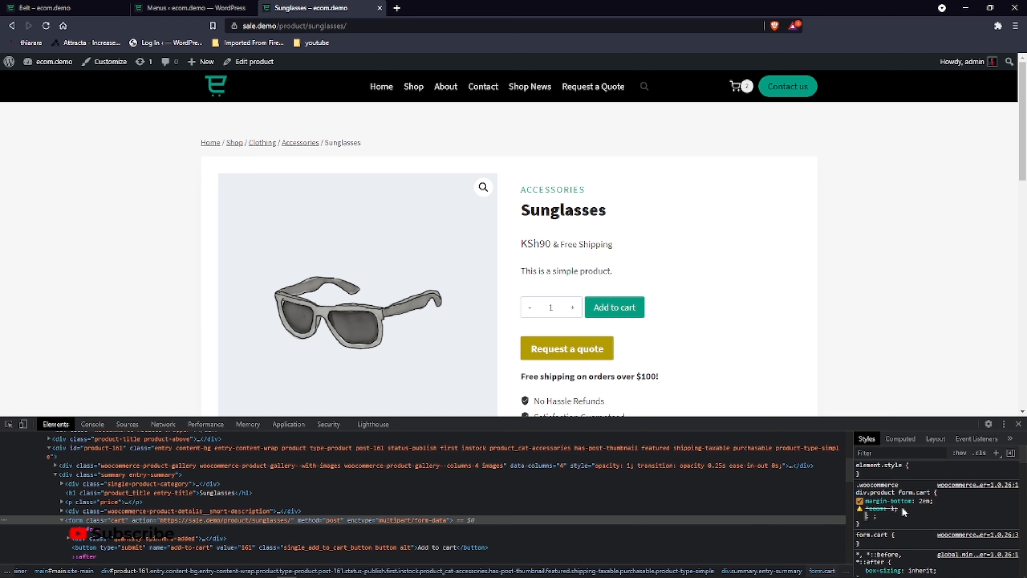
pyautogui.write('display')
pyautogui.press('Tab')
pyautogui.write('none')
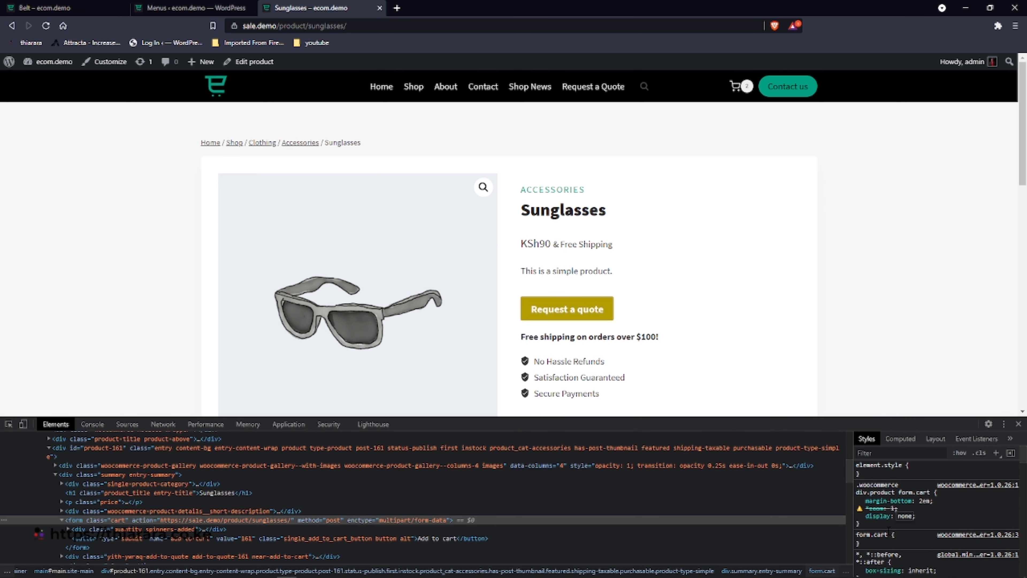
pyautogui.click(863, 522)
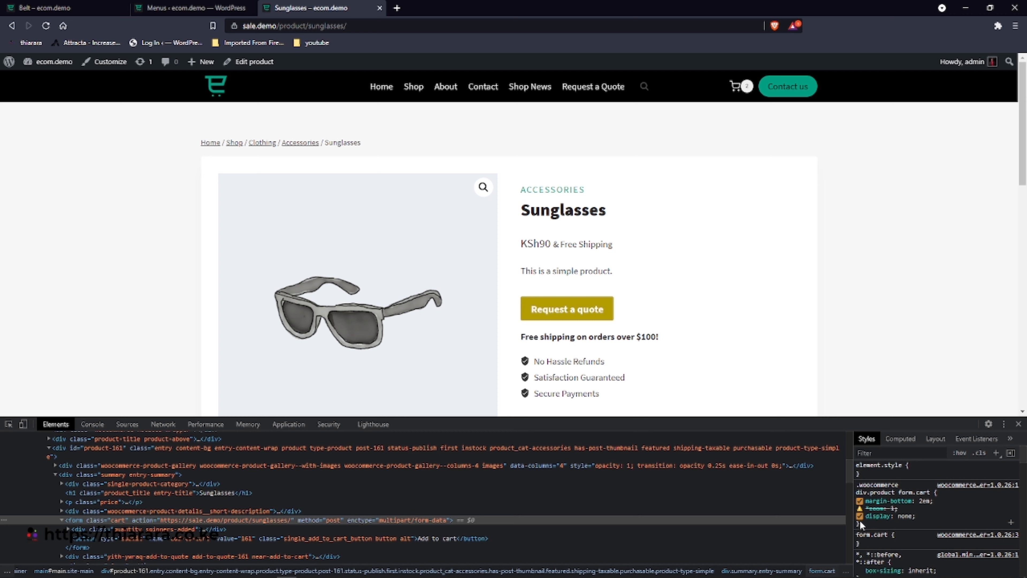
# - Copy the whole .woocommerce div.product form.cart rule, including its display: none declaration
pyautogui.moveTo(860, 524); pyautogui.dragTo(856, 484)
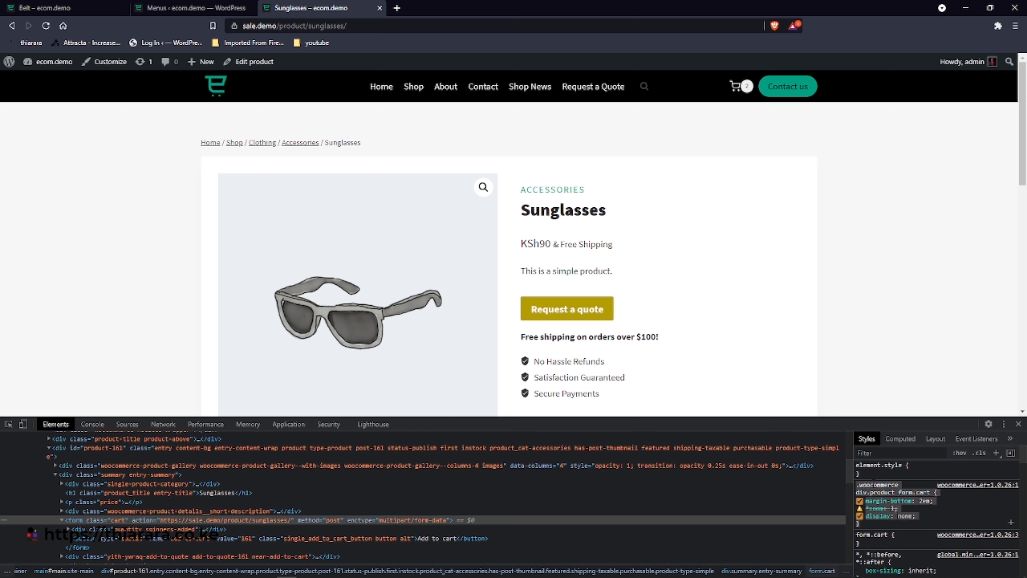
pyautogui.rightClick(875, 485)
pyautogui.click(800, 540)
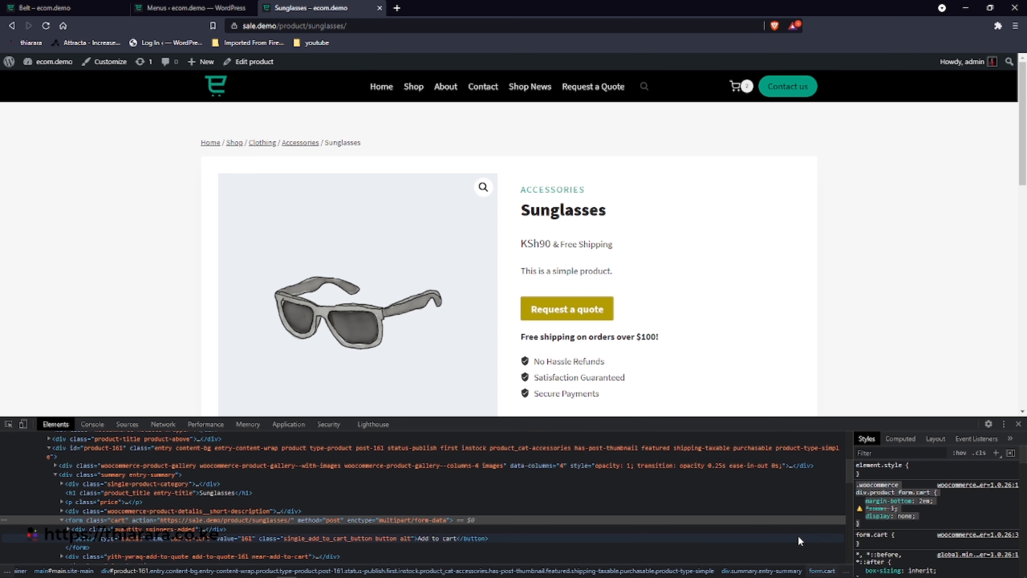
# - Open the theme Customizer's Additional CSS in the WordPress admin and delete the "hide view cart" comment with its rule
pyautogui.click(186, 12)
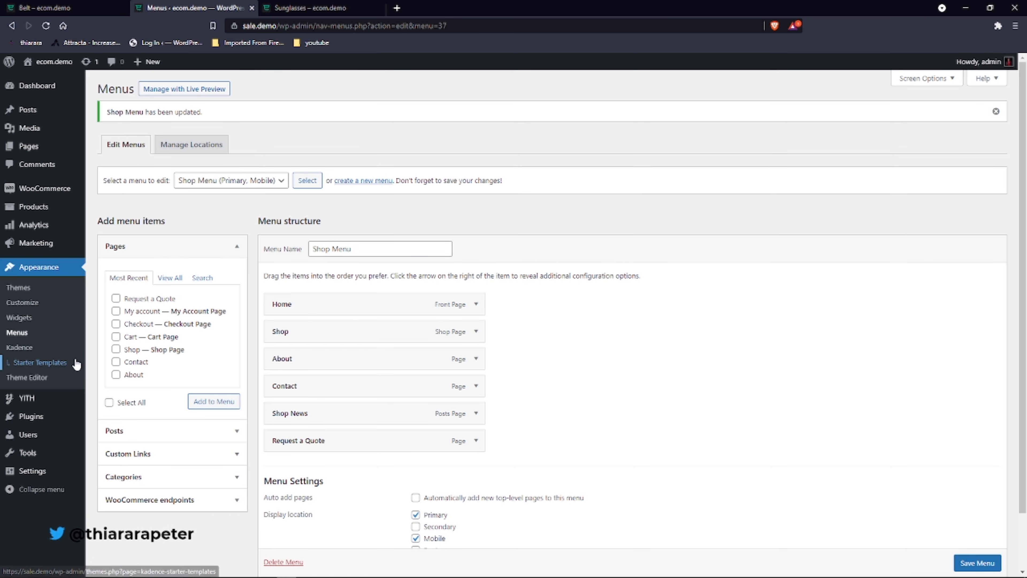
pyautogui.moveTo(43, 471)
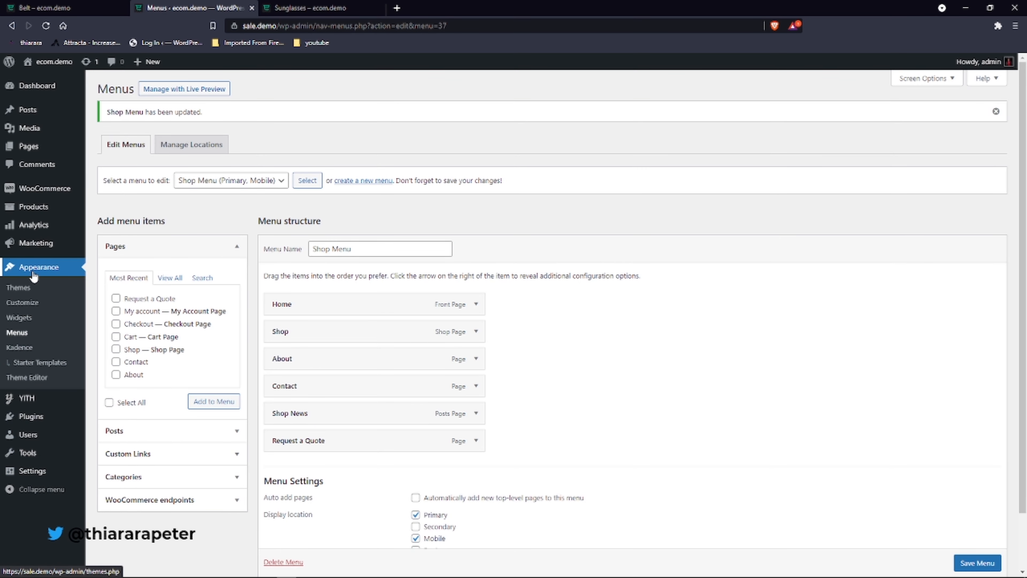
pyautogui.click(22, 302)
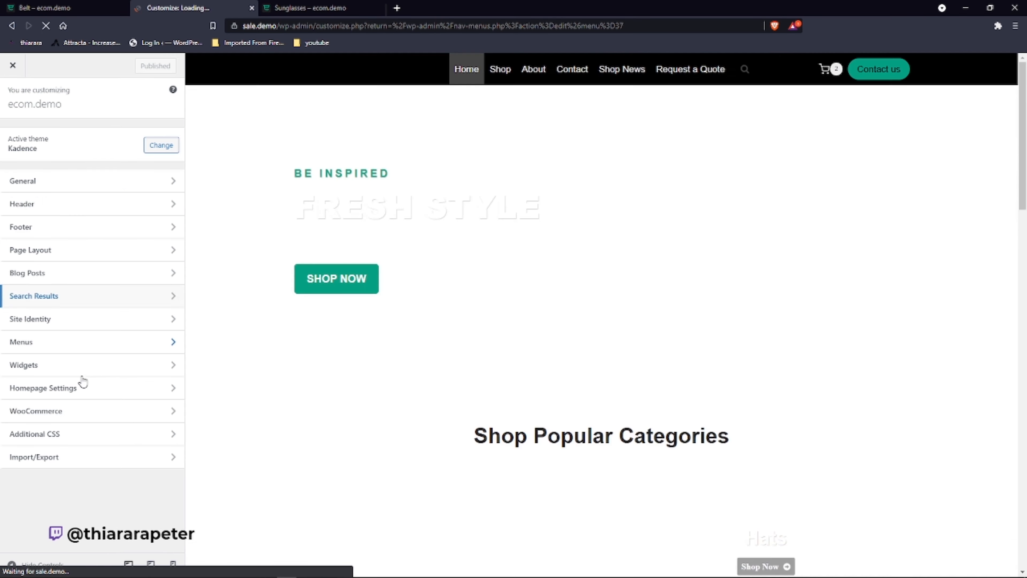
pyautogui.click(61, 432)
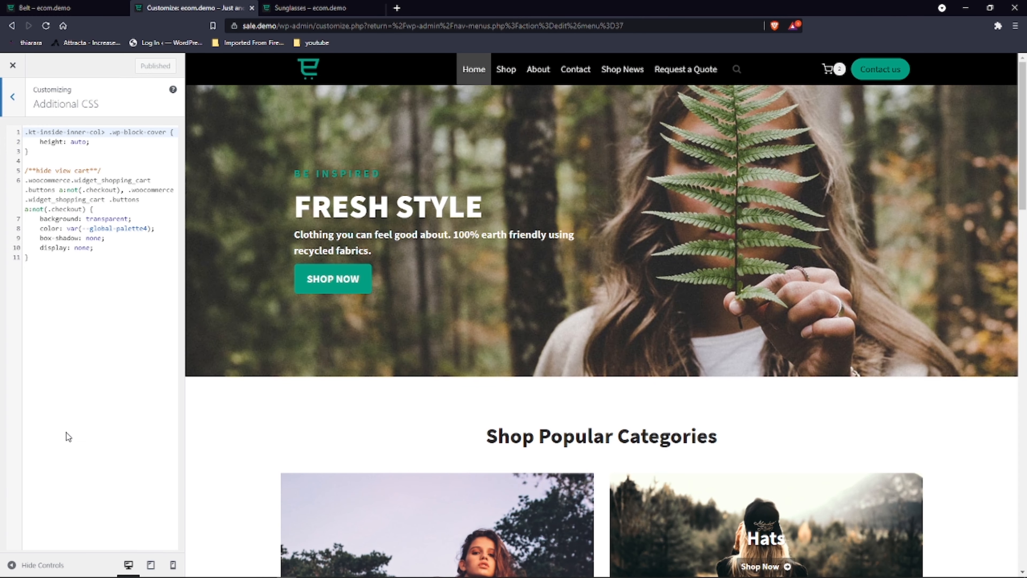
pyautogui.moveTo(45, 266); pyautogui.dragTo(25, 171)
pyautogui.press('BackSpace')
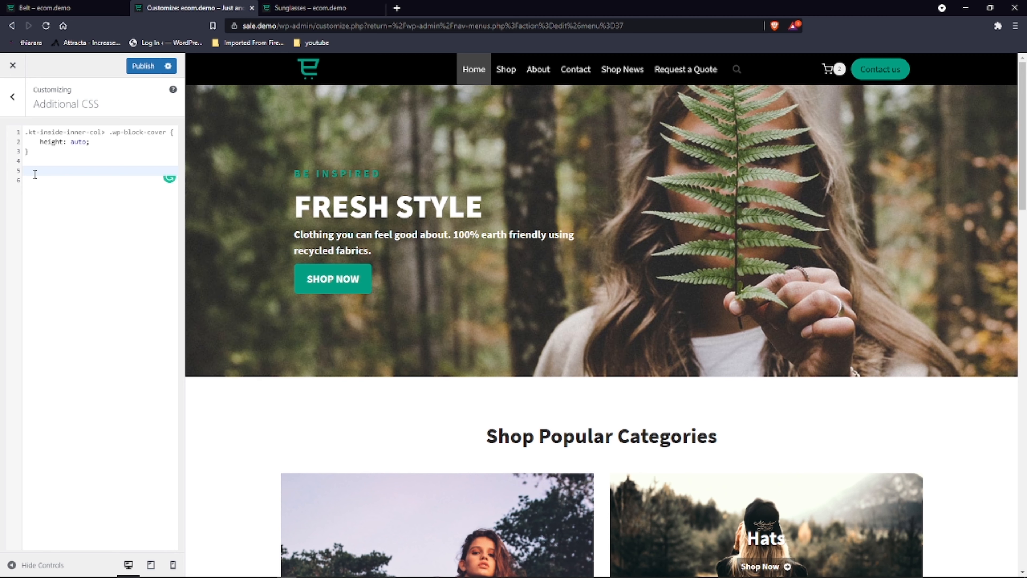
# - Add the comment "/*** sungrass hide add to cart***/" with the copied form.cart rule below it, and publish the CSS
pyautogui.write('?')
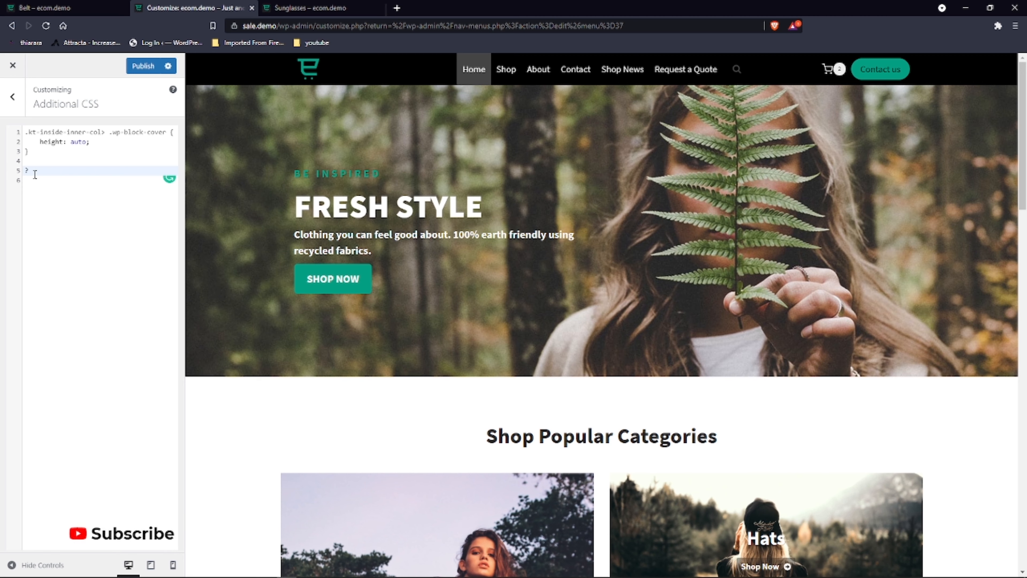
pyautogui.press('BackSpace')
pyautogui.write('/***')
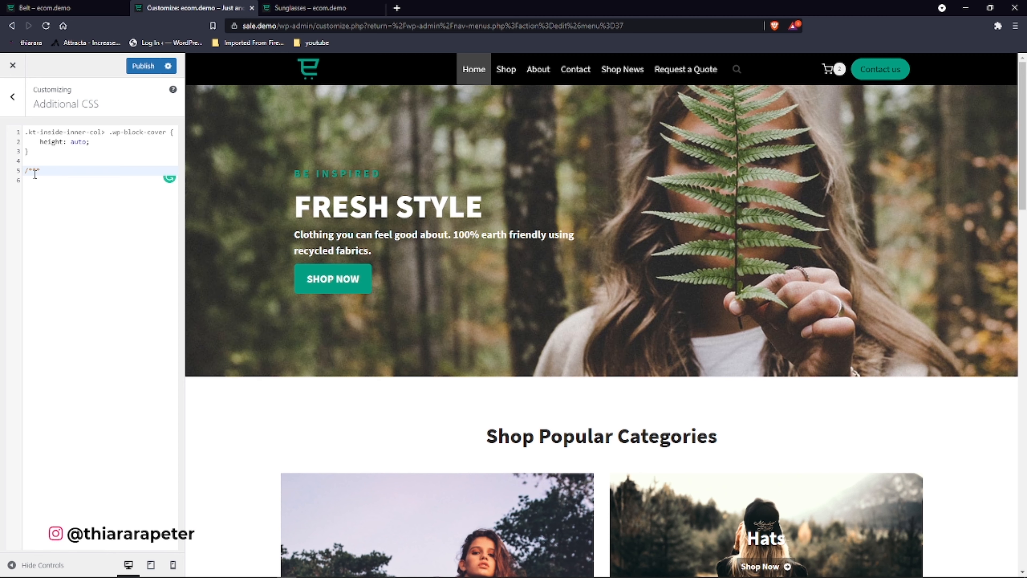
pyautogui.write(' sungrass hide add to cart***/')
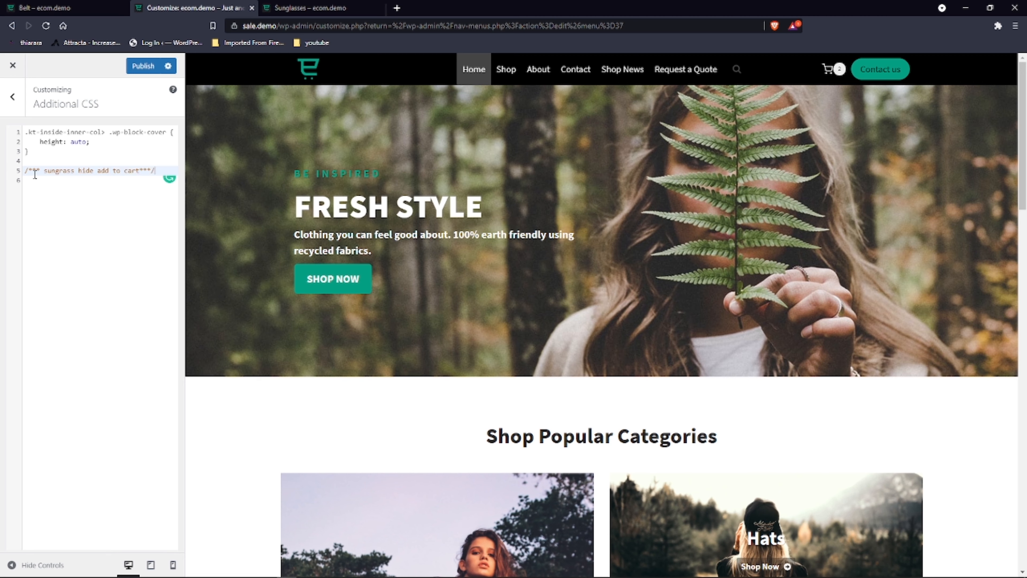
pyautogui.write('.woocommerce div.product form.cart {     margin-bottom: 2em;     *zoom: 1;     display: none; }')
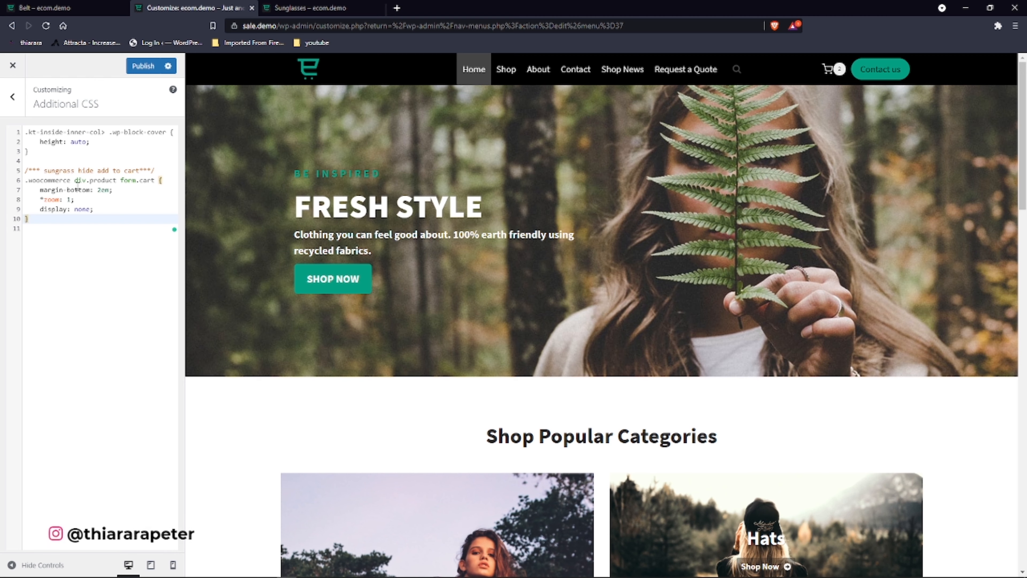
pyautogui.click(142, 68)
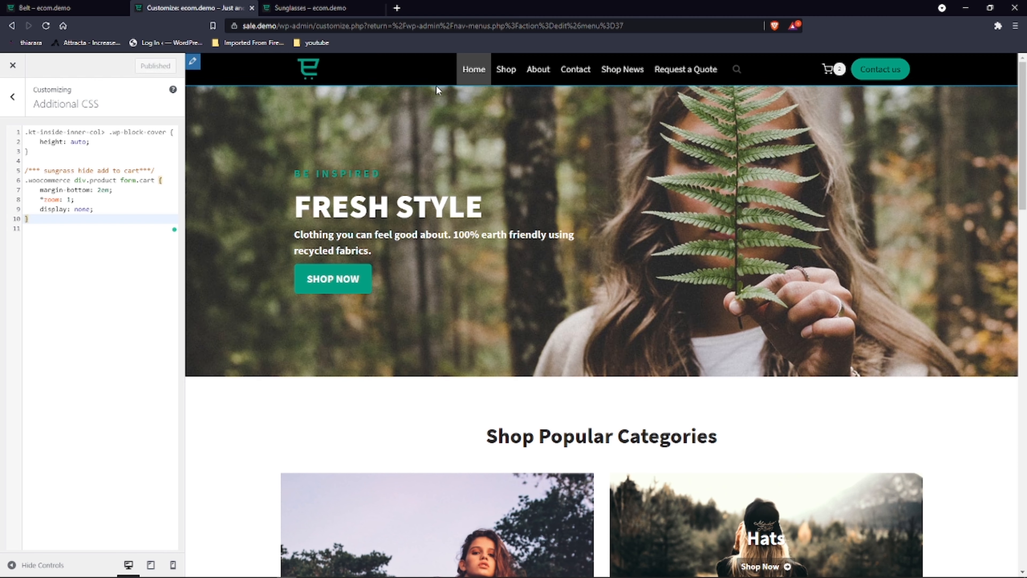
# - Check the Sunglasses product page without the developer tools, and open the Hoodie with Zipper product from the shop page
pyautogui.click(301, 17)
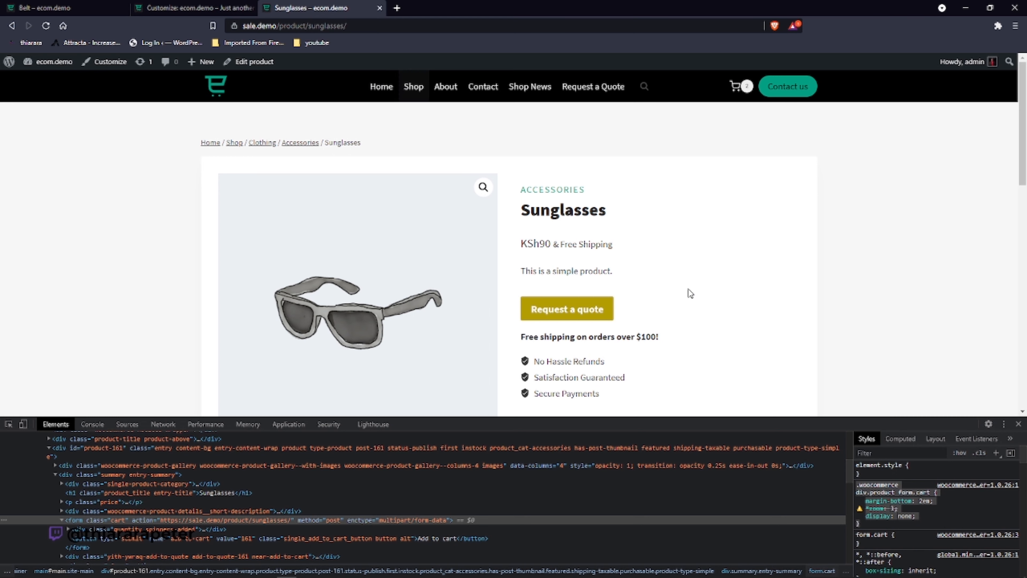
pyautogui.click(1019, 424)
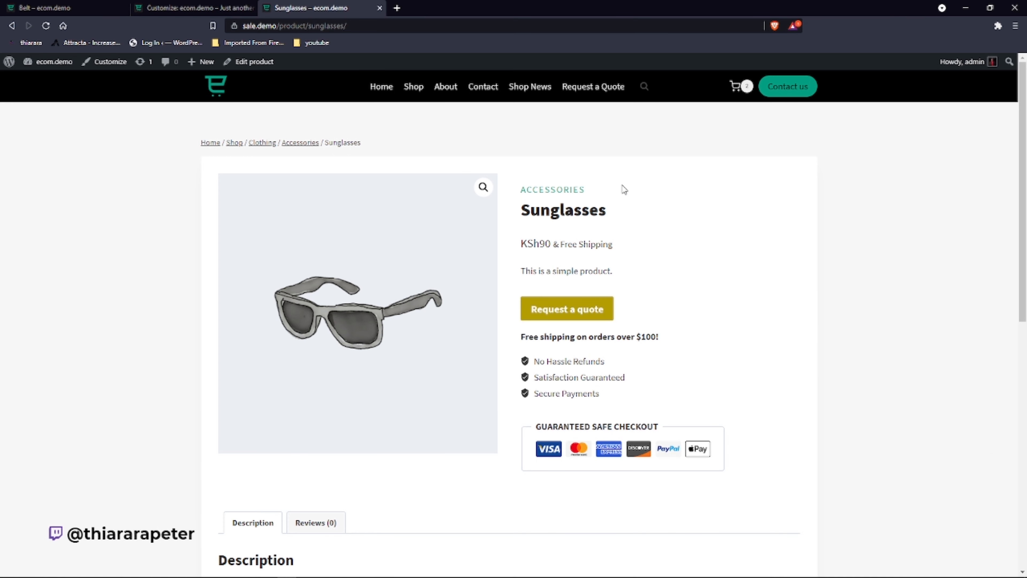
pyautogui.click(411, 90)
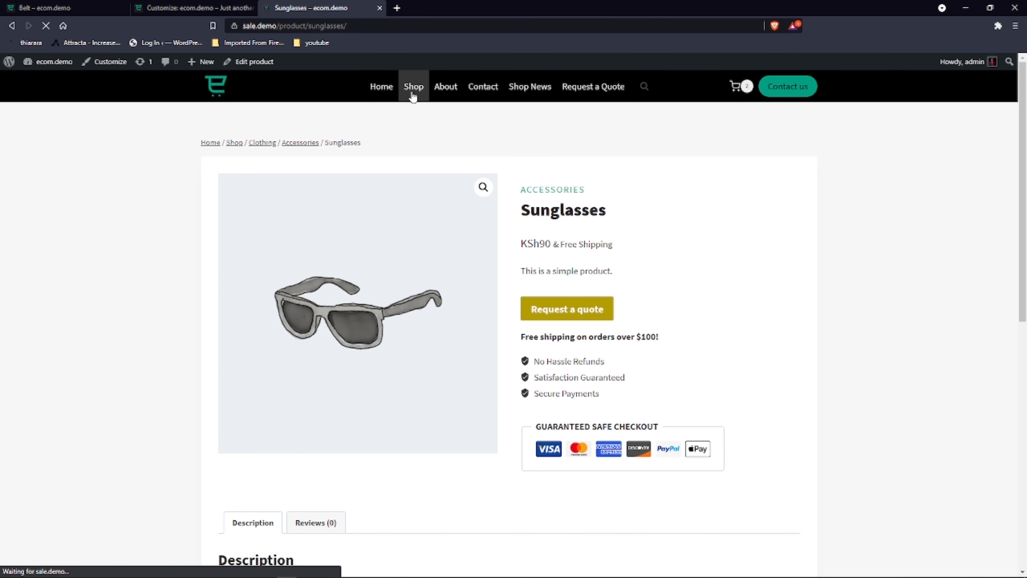
pyautogui.scroll(-8, 542, 358)
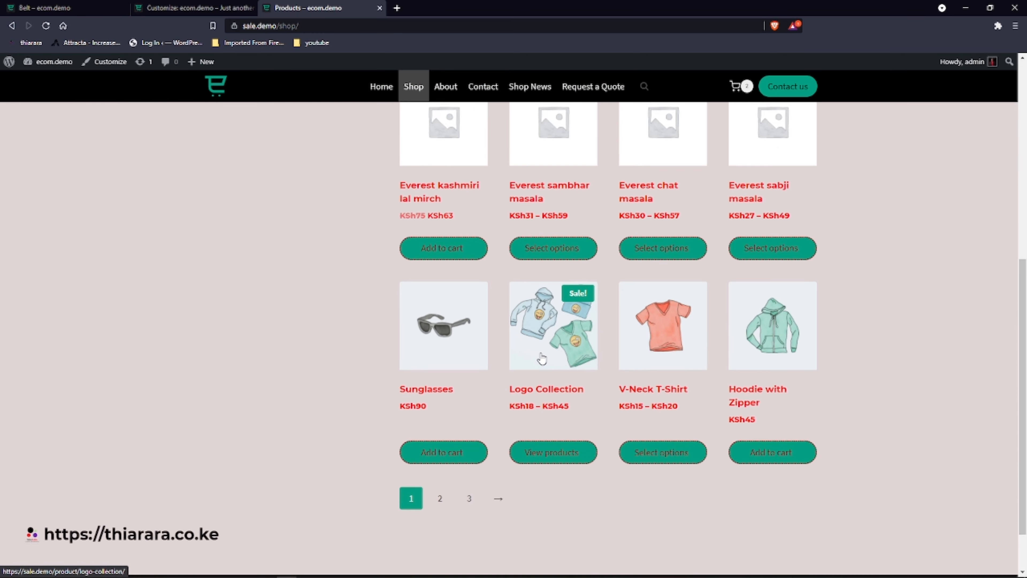
pyautogui.scroll(-2, 542, 358)
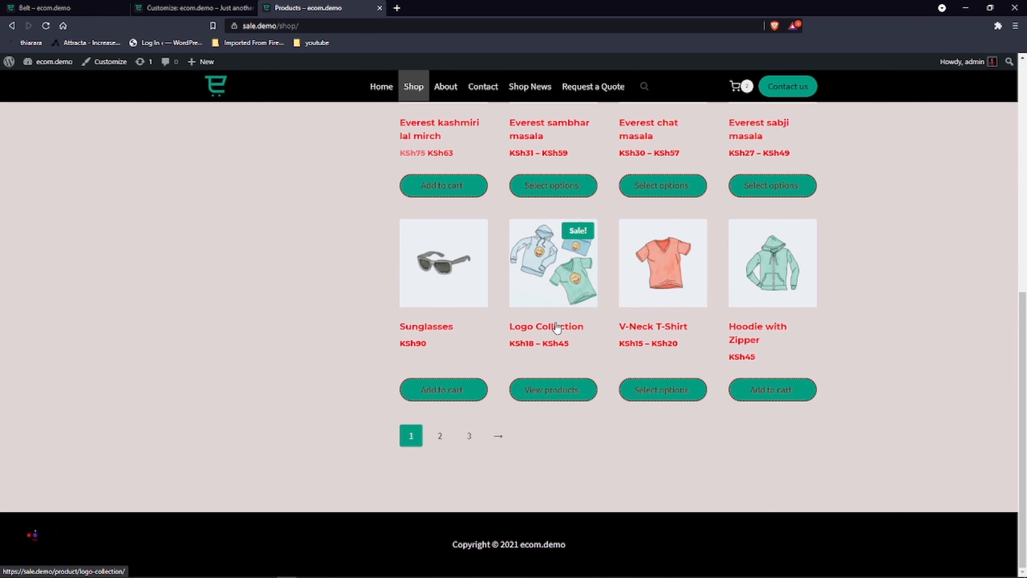
pyautogui.click(758, 336)
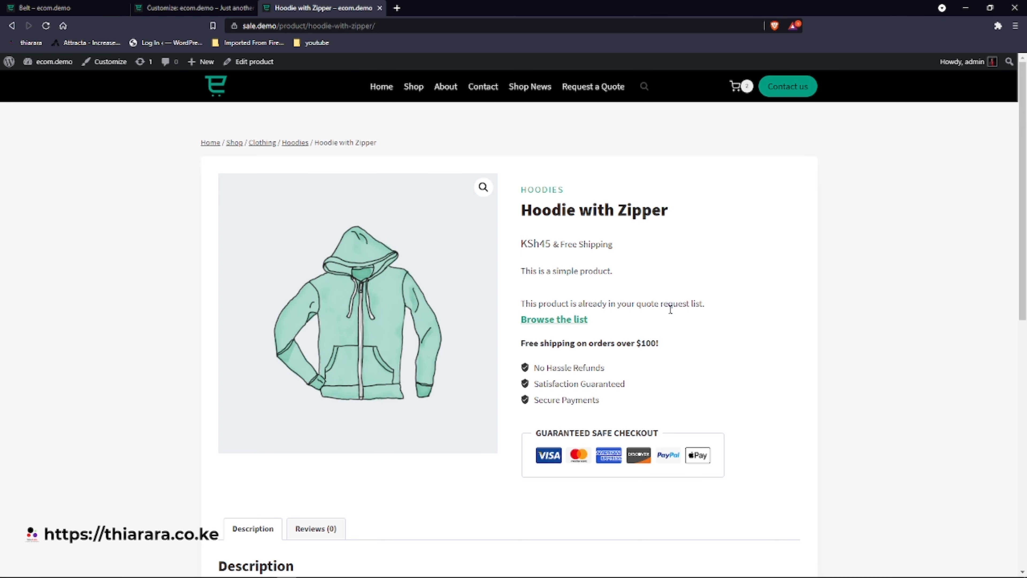
# - Return to the shop page and inspect the title link and image elements of the Sunglasses listing
pyautogui.click(416, 88)
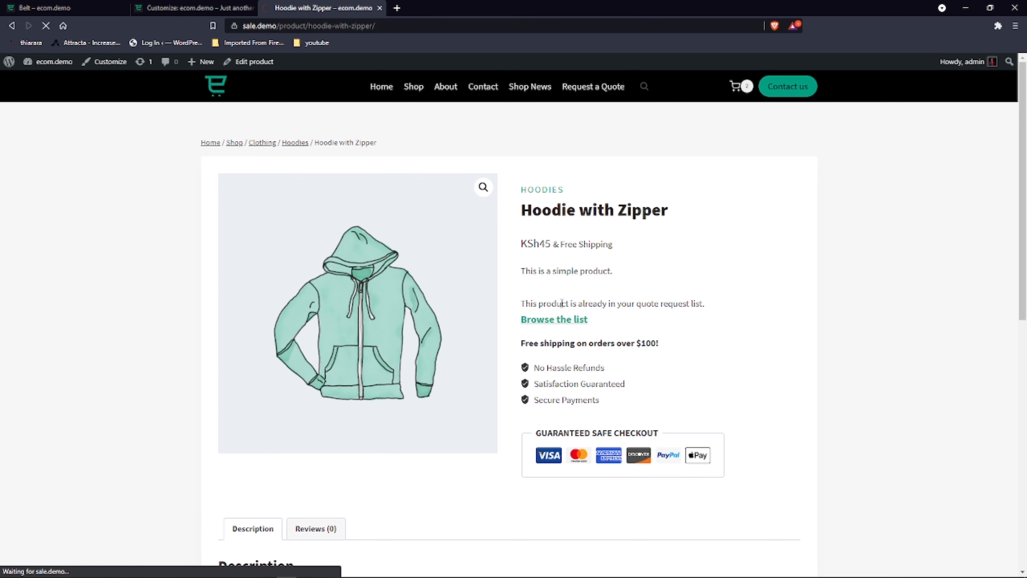
pyautogui.scroll(-5, 452, 298)
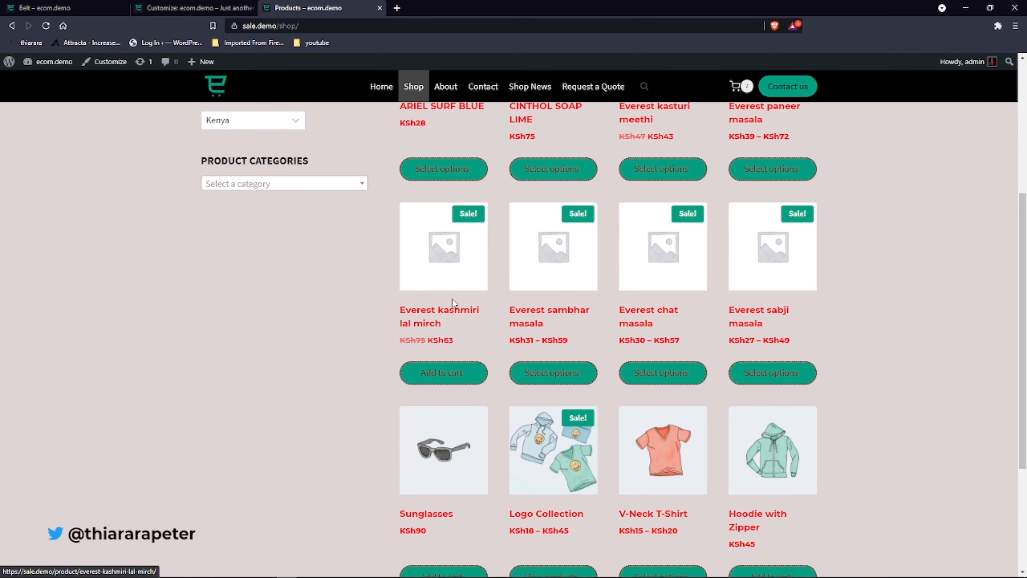
pyautogui.scroll(-5, 453, 302)
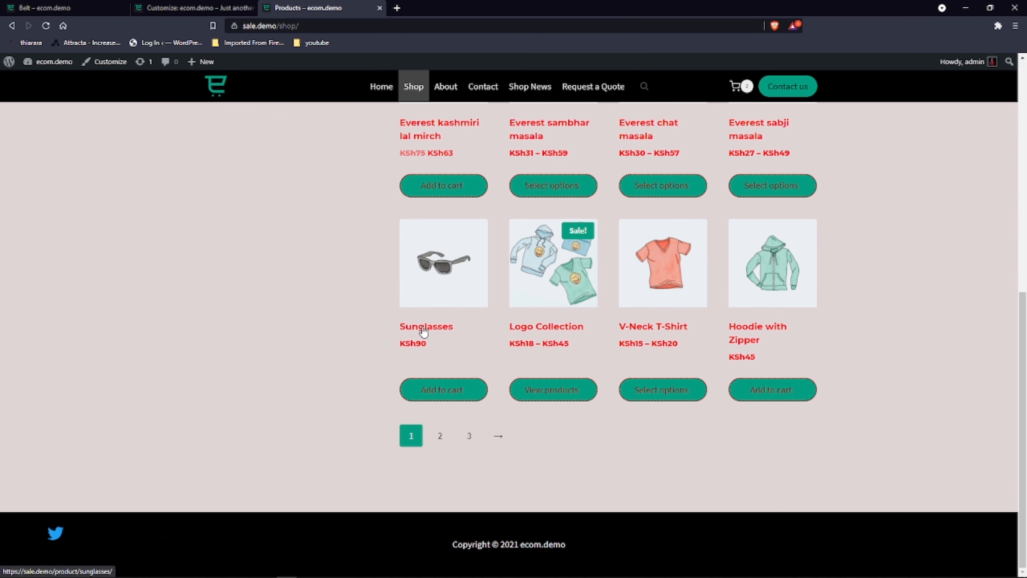
pyautogui.rightClick(423, 327)
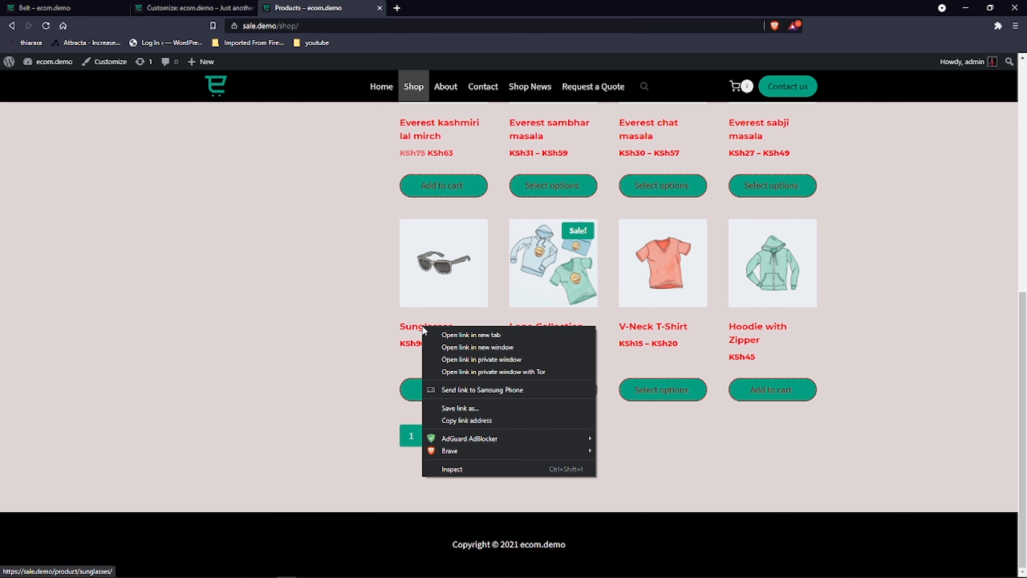
pyautogui.click(481, 472)
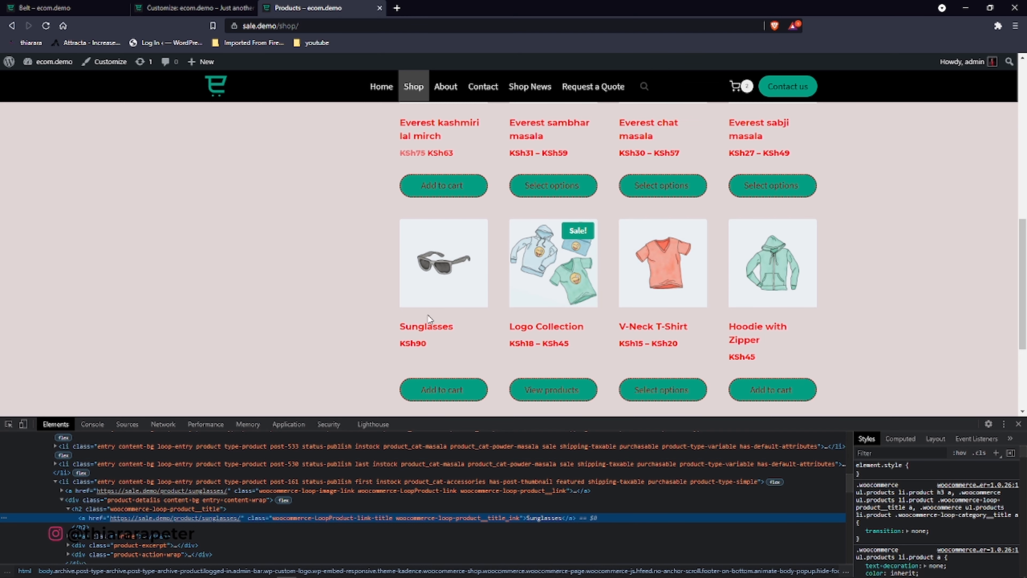
pyautogui.click(8, 423)
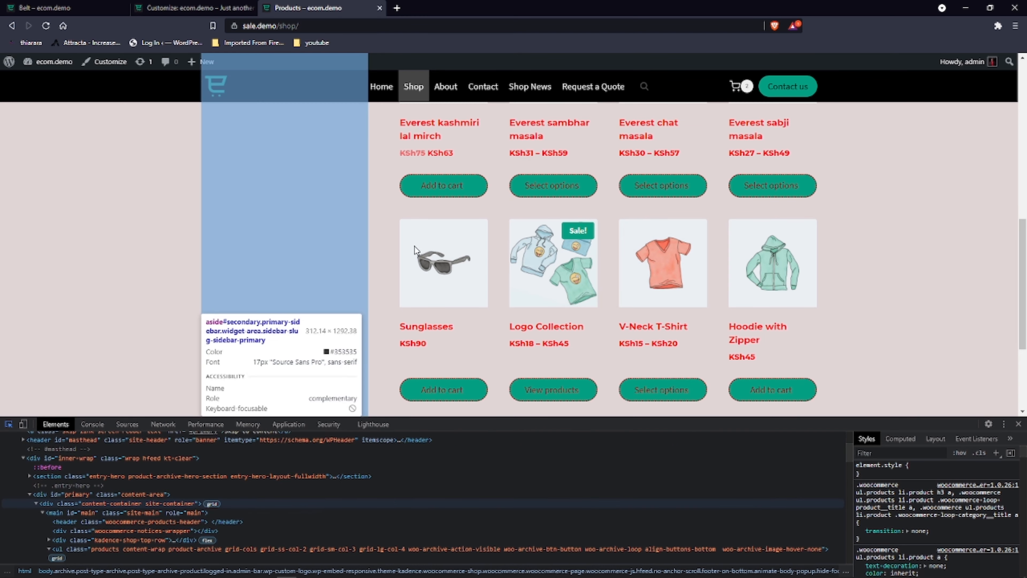
pyautogui.click(439, 299)
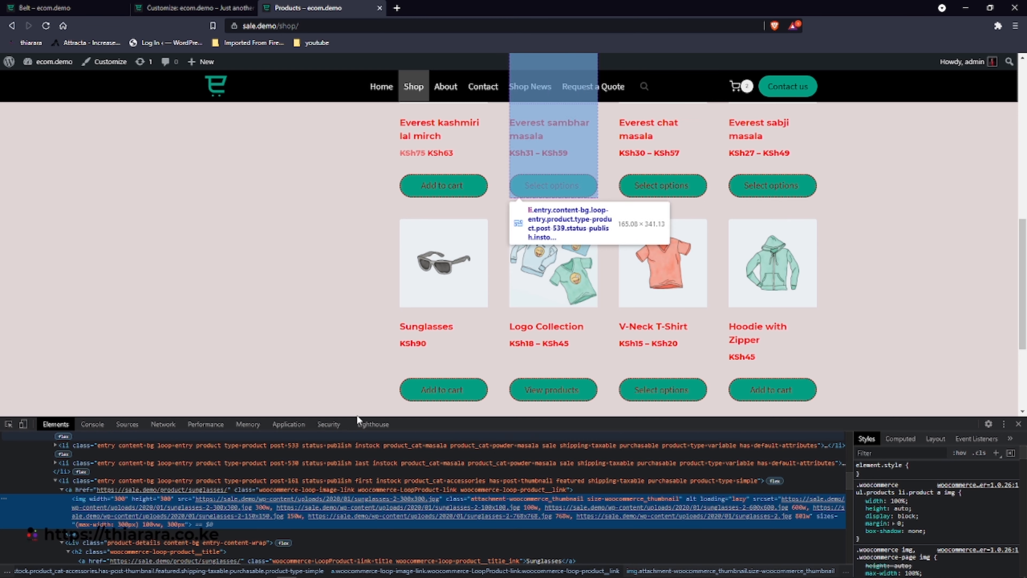
# - Open the WordPress dashboard in a new tab, and open the Sunglasses product page to examine its body element's classes
pyautogui.rightClick(59, 61)
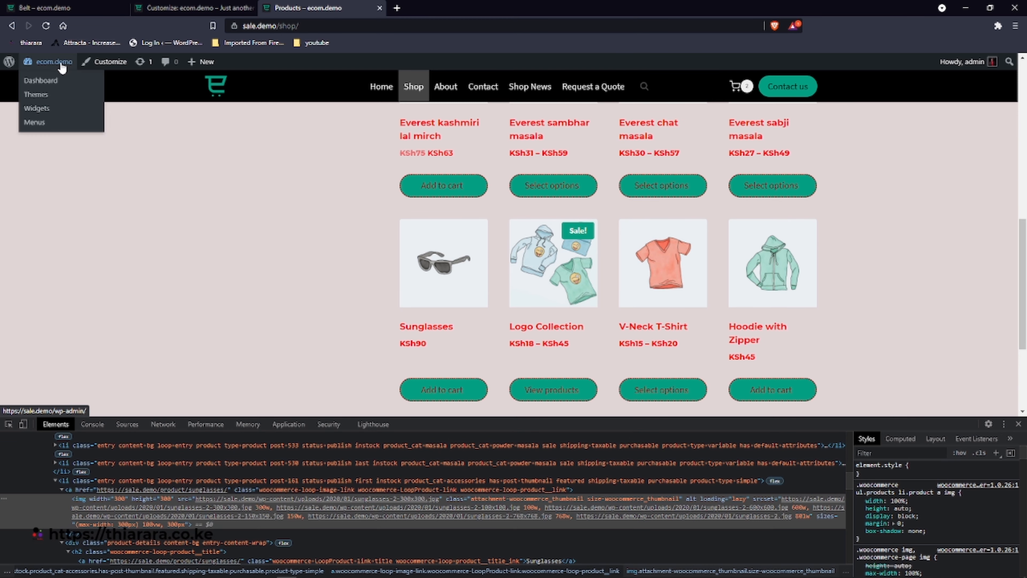
pyautogui.click(113, 73)
pyautogui.click(430, 329)
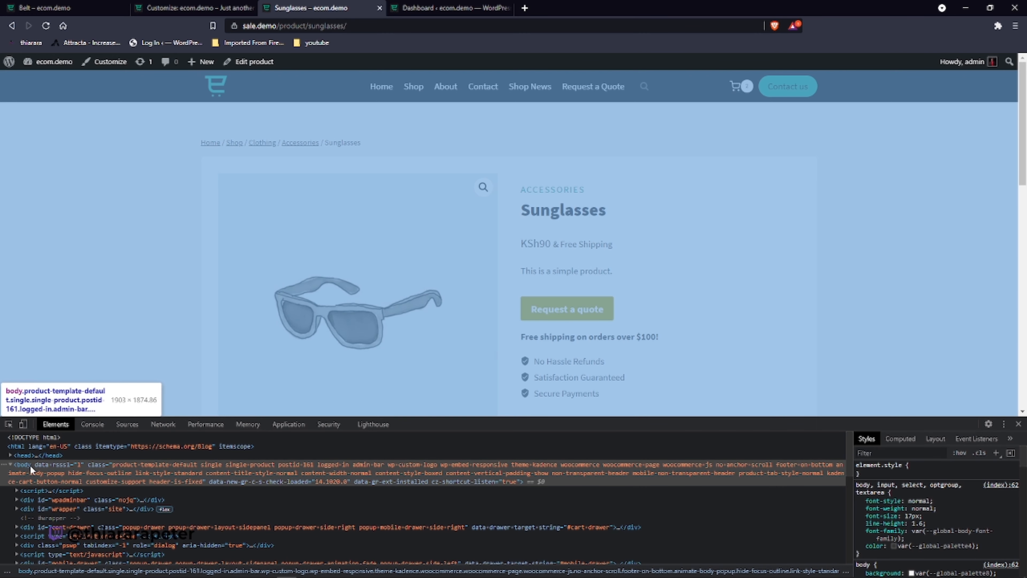
# - Find the Sunglasses product's ID in the WordPress product list and compare it with the postid class on its product page
pyautogui.click(451, 8)
pyautogui.click(48, 246)
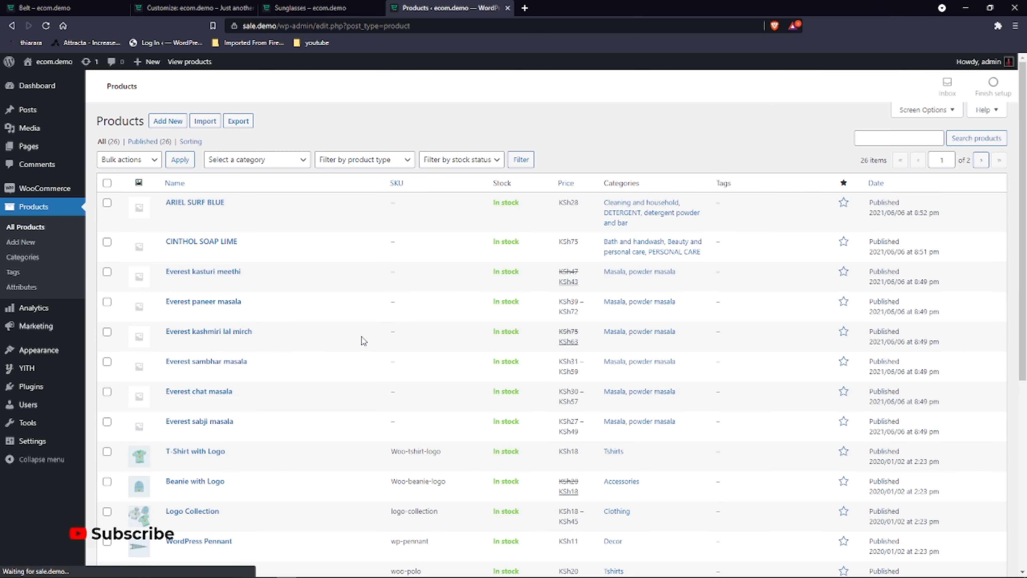
pyautogui.scroll(-8, 362, 357)
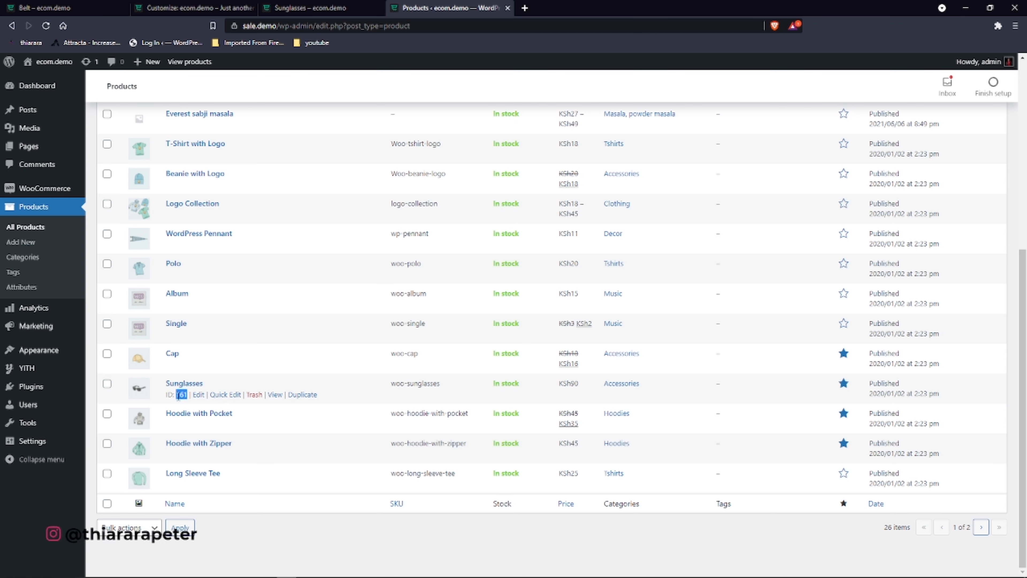
pyautogui.click(331, 6)
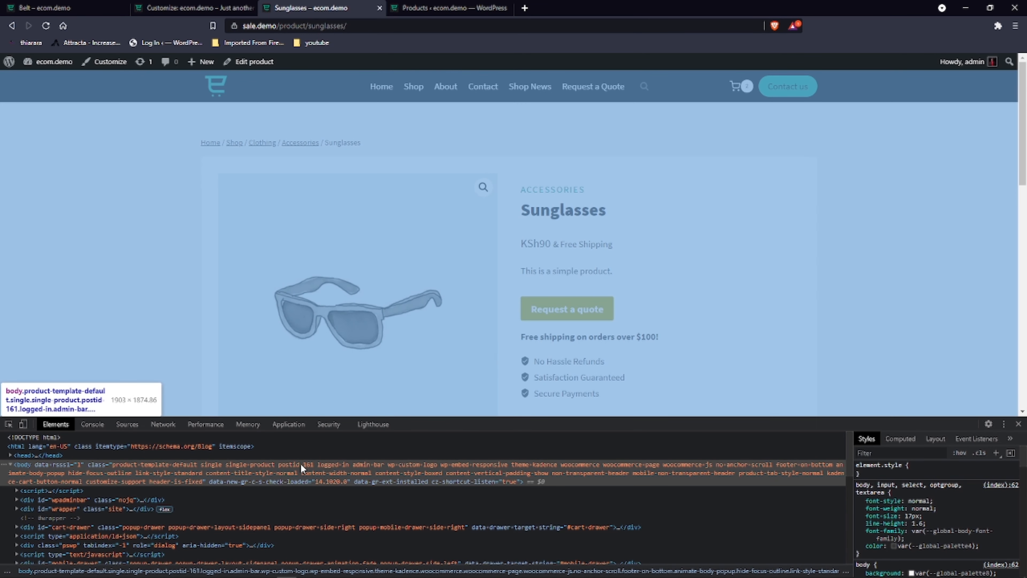
pyautogui.scroll(-3, 300, 463)
pyautogui.scroll(3, 301, 459)
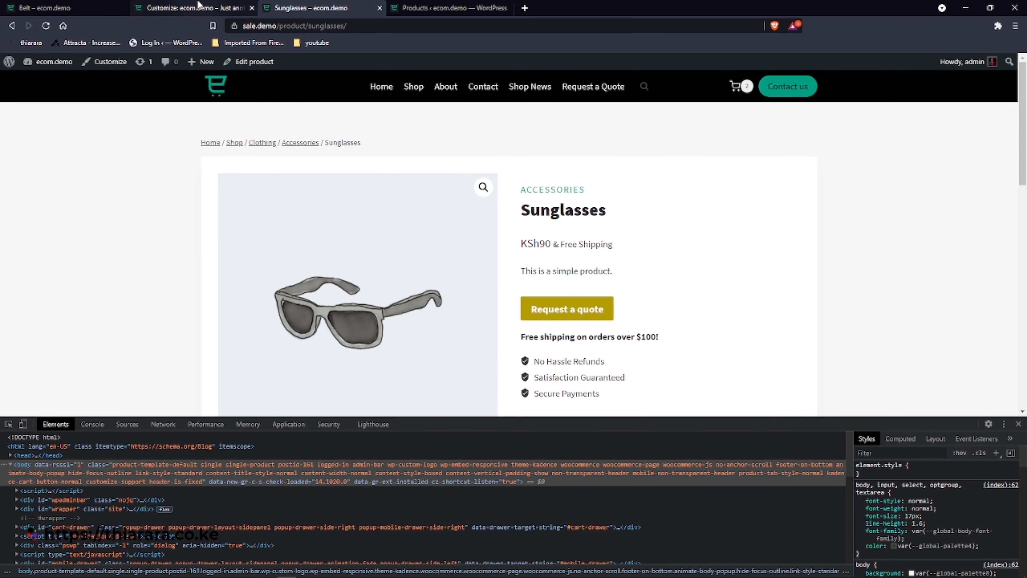
# - Preview the Sunglasses and Hoodie with Zipper product pages in the Customizer with the form.cart rule applied
pyautogui.click(194, 7)
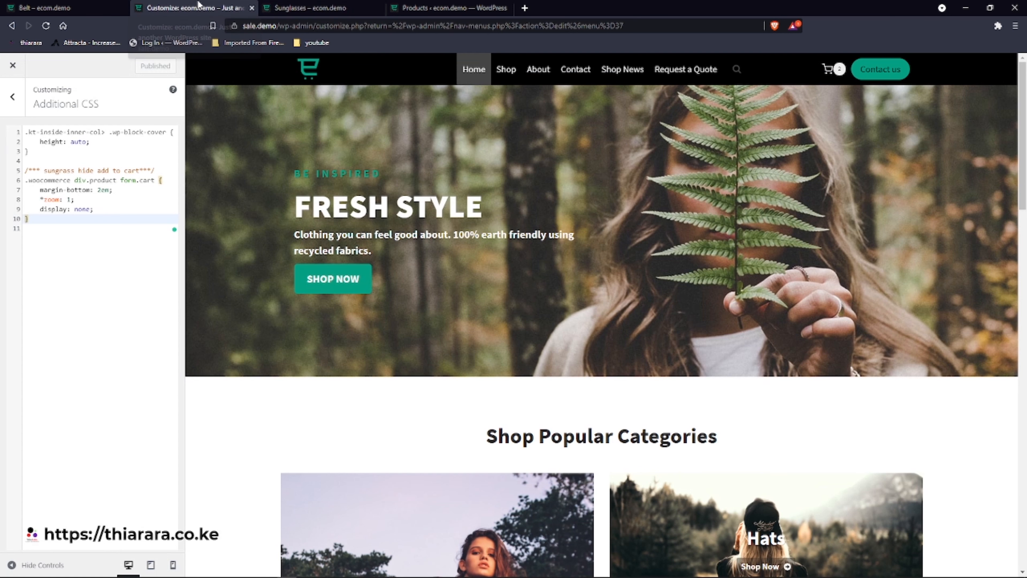
pyautogui.click(34, 180)
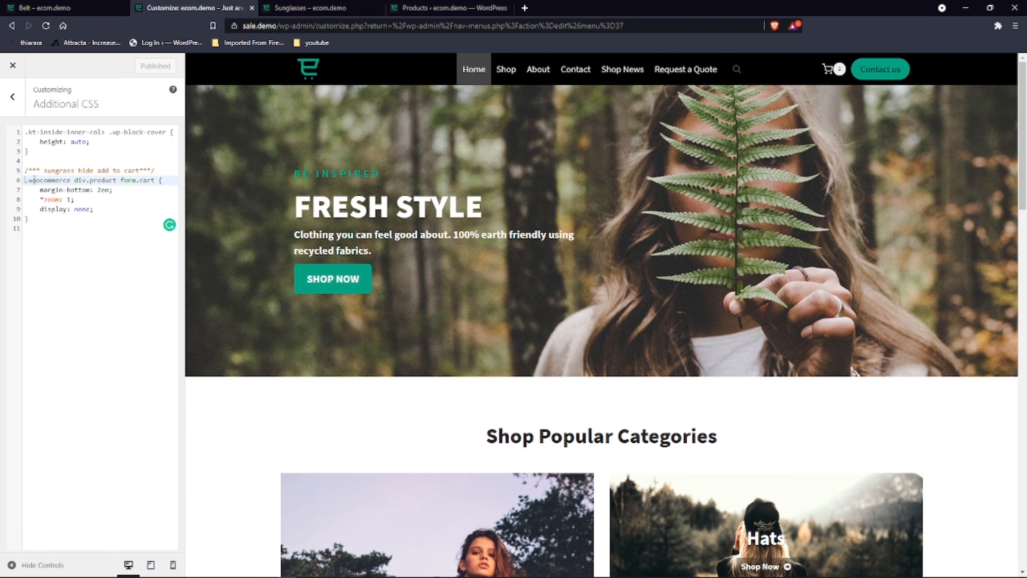
pyautogui.click(512, 69)
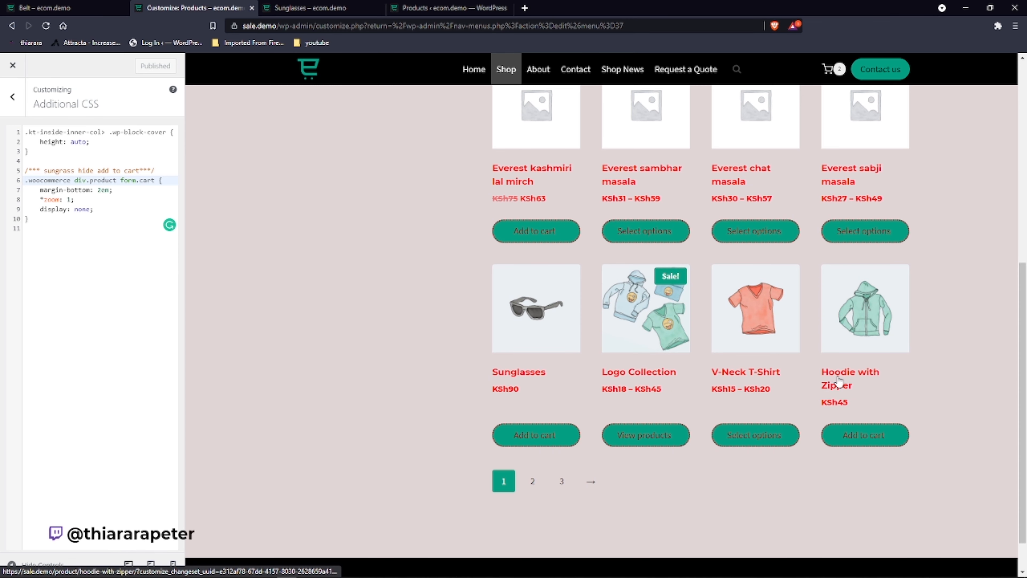
pyautogui.click(539, 376)
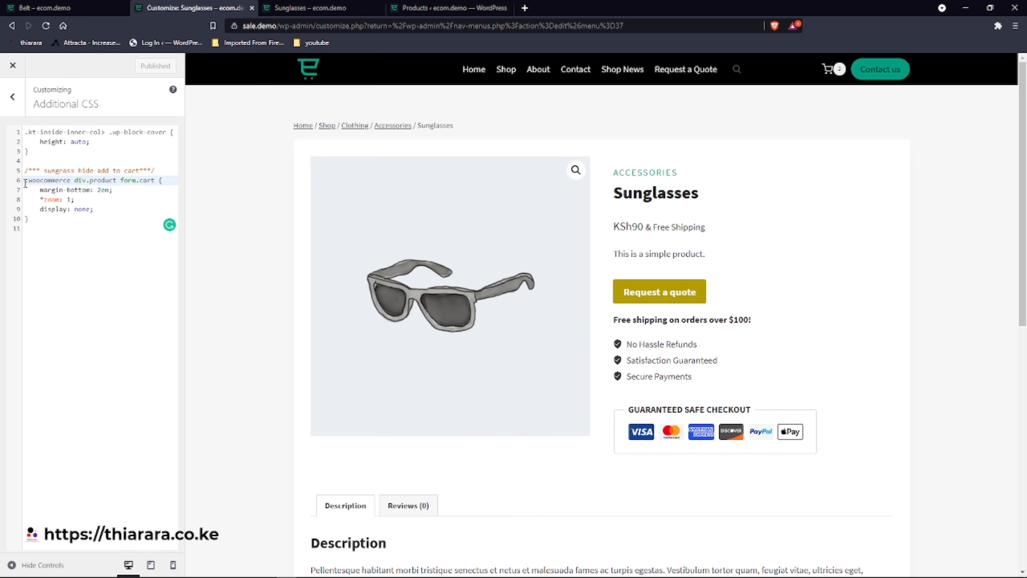
pyautogui.click(318, 9)
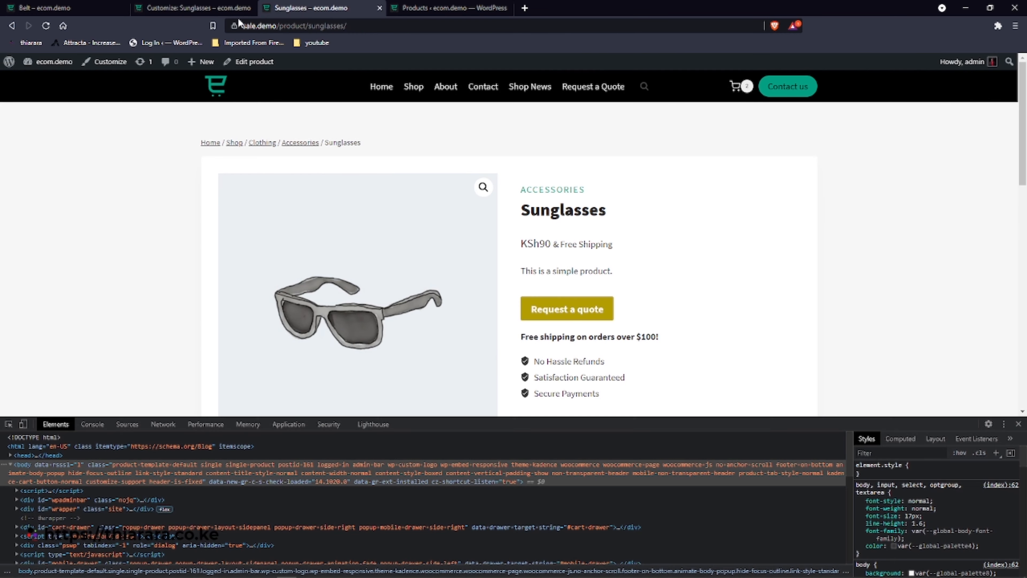
pyautogui.click(449, 8)
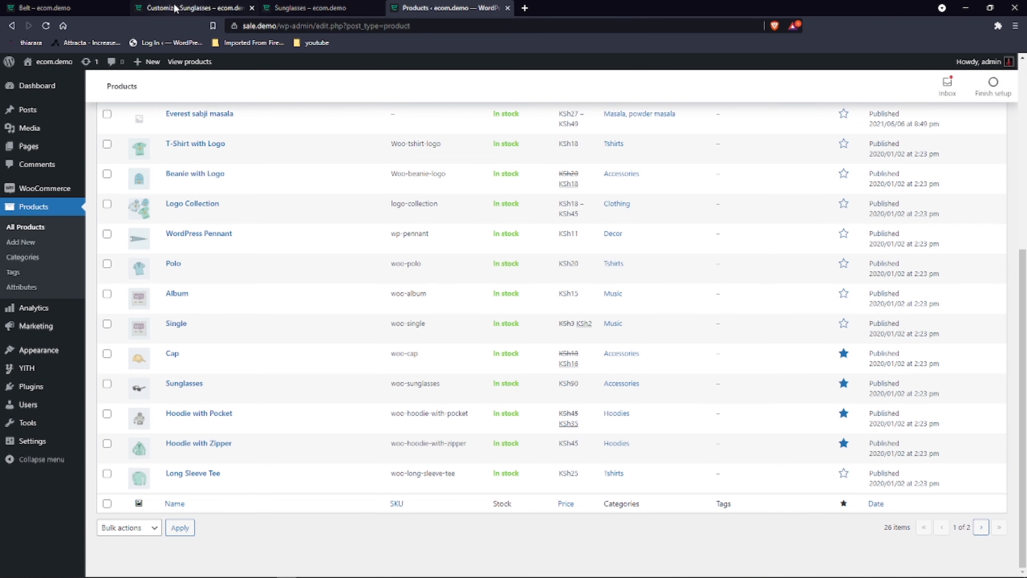
pyautogui.click(194, 8)
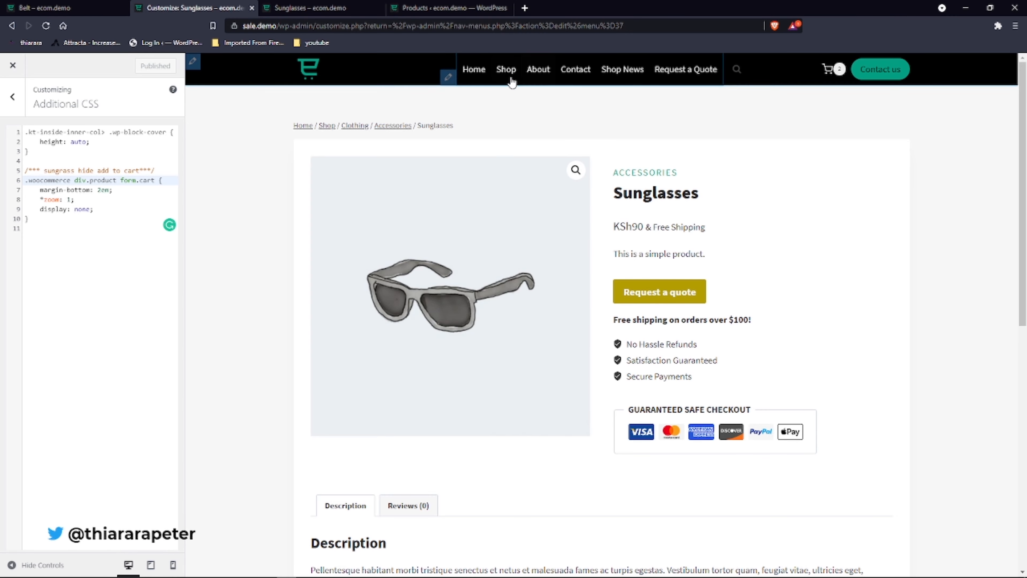
pyautogui.click(506, 69)
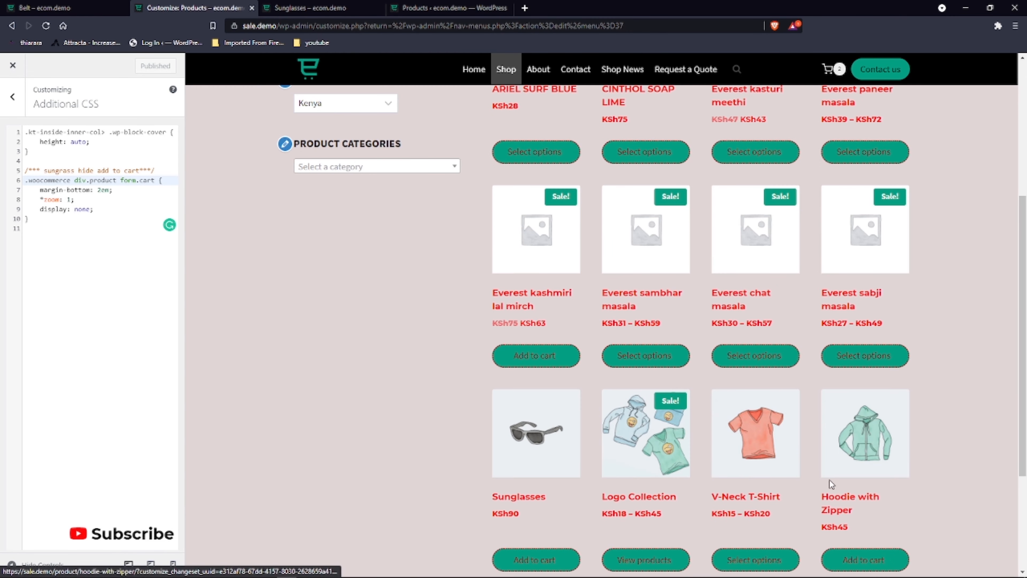
pyautogui.click(845, 501)
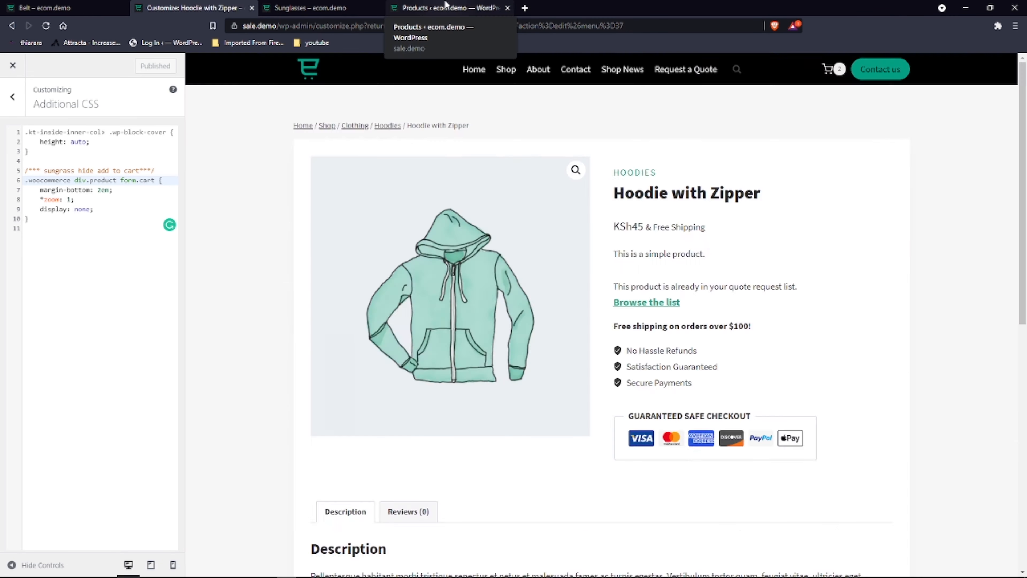
# - Recheck the Sunglasses ID in the product list and the post ID class in its page's body element
pyautogui.click(449, 8)
pyautogui.doubleClick(180, 394)
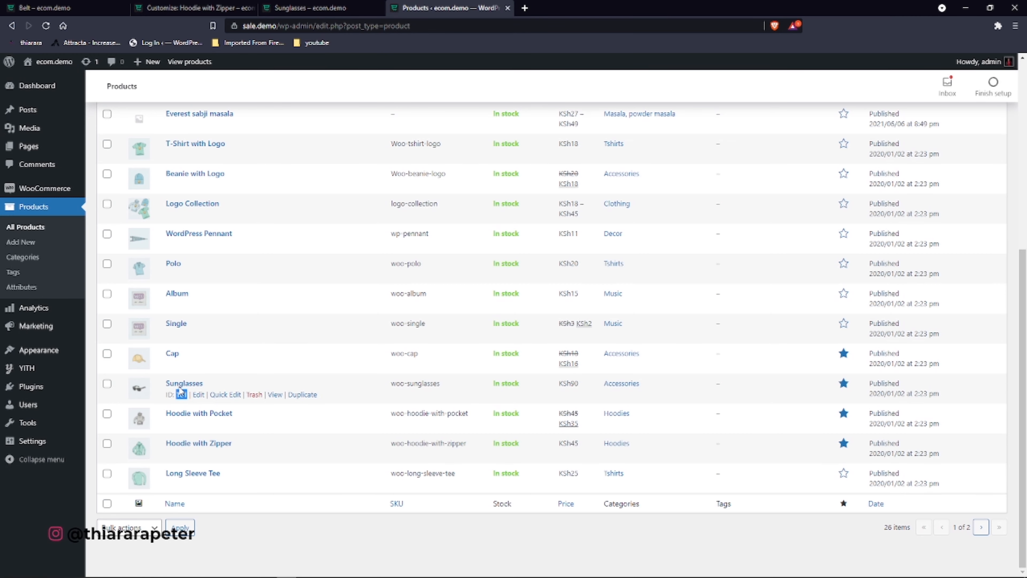
pyautogui.click(200, 8)
pyautogui.click(323, 7)
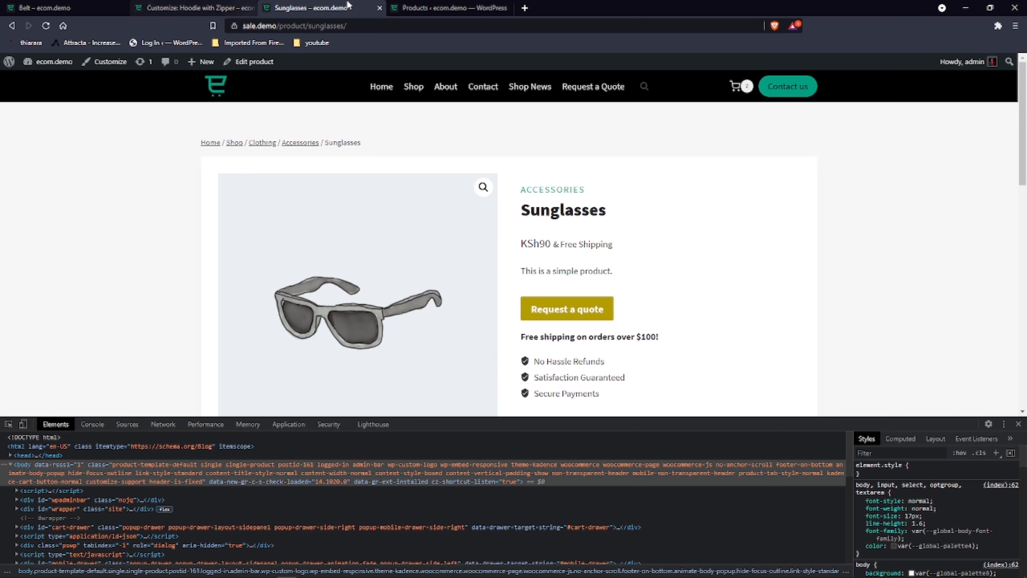
# - Limit the form.cart hide rule to the Sunglasses product by prefixing its selector with .postid-161, and publish the CSS
pyautogui.click(196, 9)
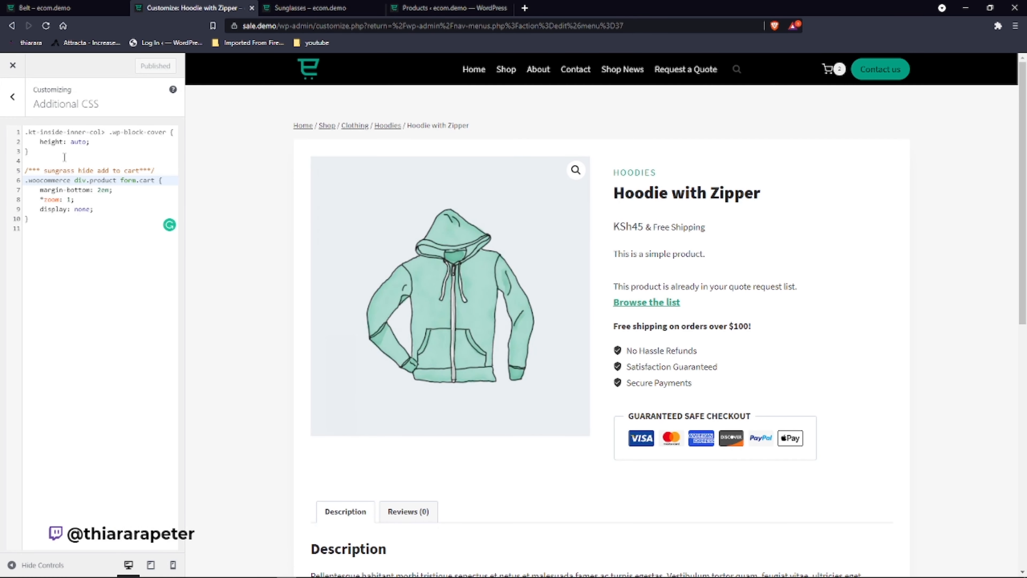
pyautogui.write('.')
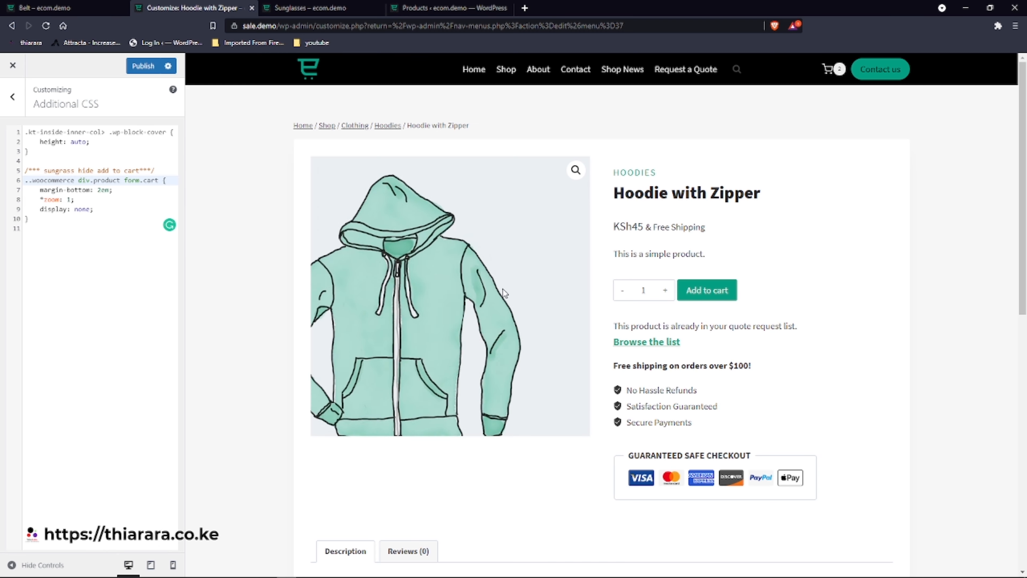
pyautogui.click(417, 8)
pyautogui.click(328, 6)
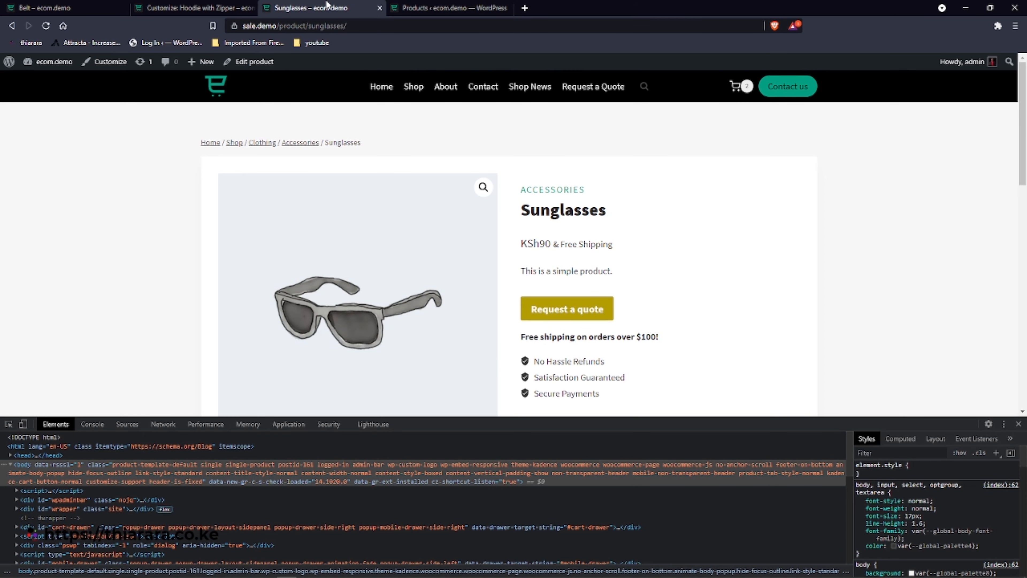
pyautogui.click(195, 8)
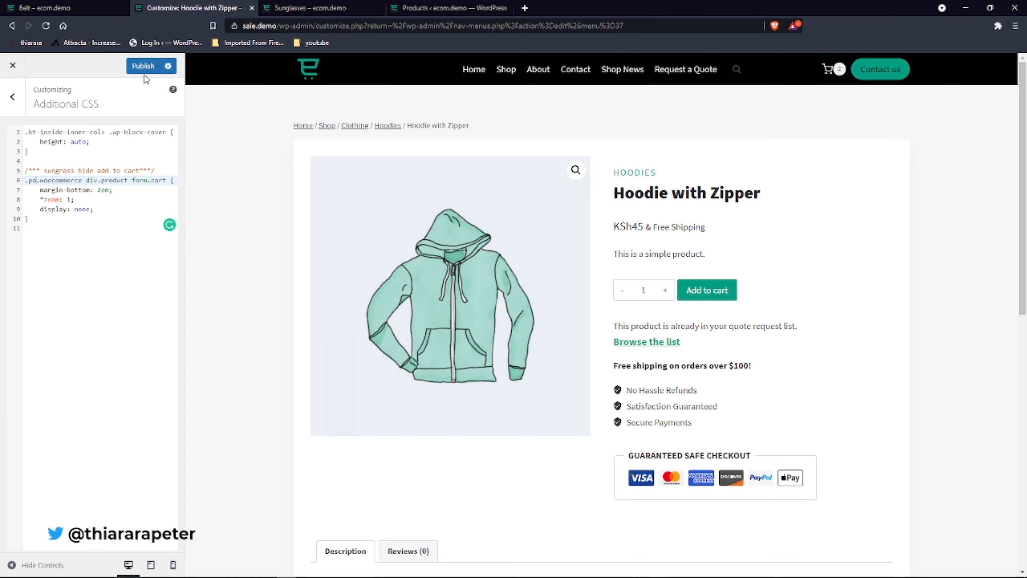
pyautogui.write('st')
pyautogui.click(504, 70)
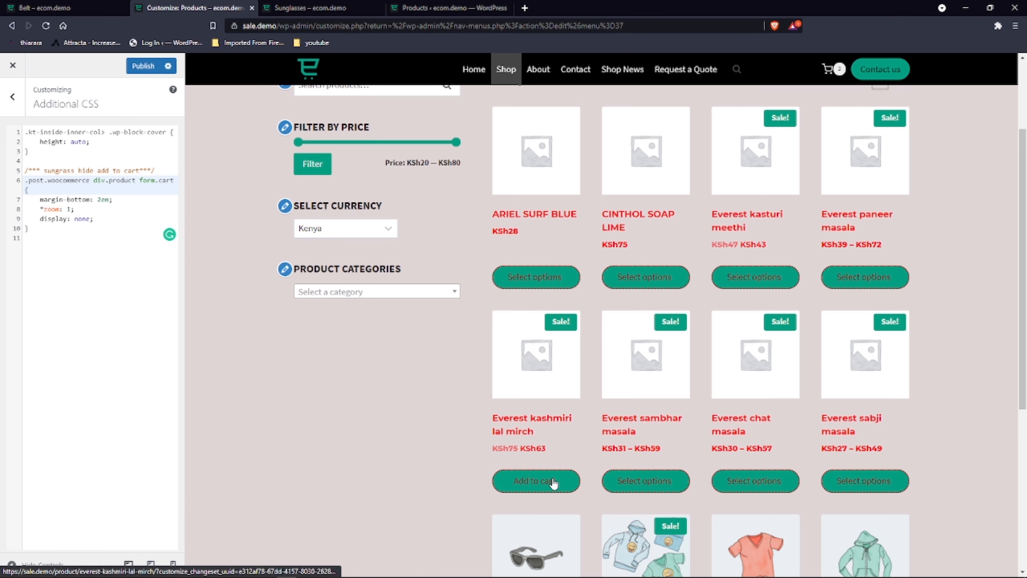
pyautogui.scroll(-5, 553, 483)
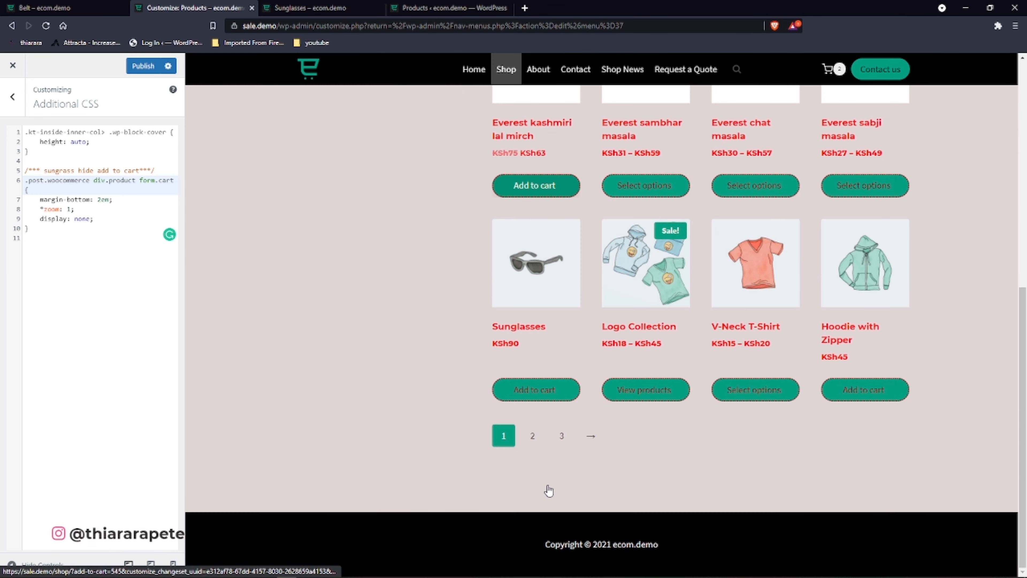
pyautogui.click(514, 334)
pyautogui.write('d-1')
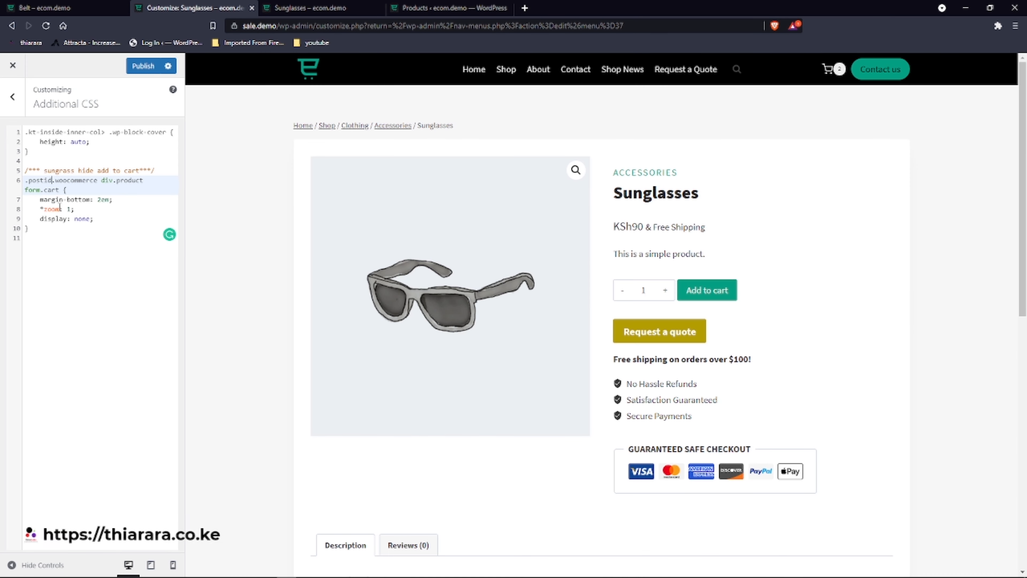
pyautogui.write('61')
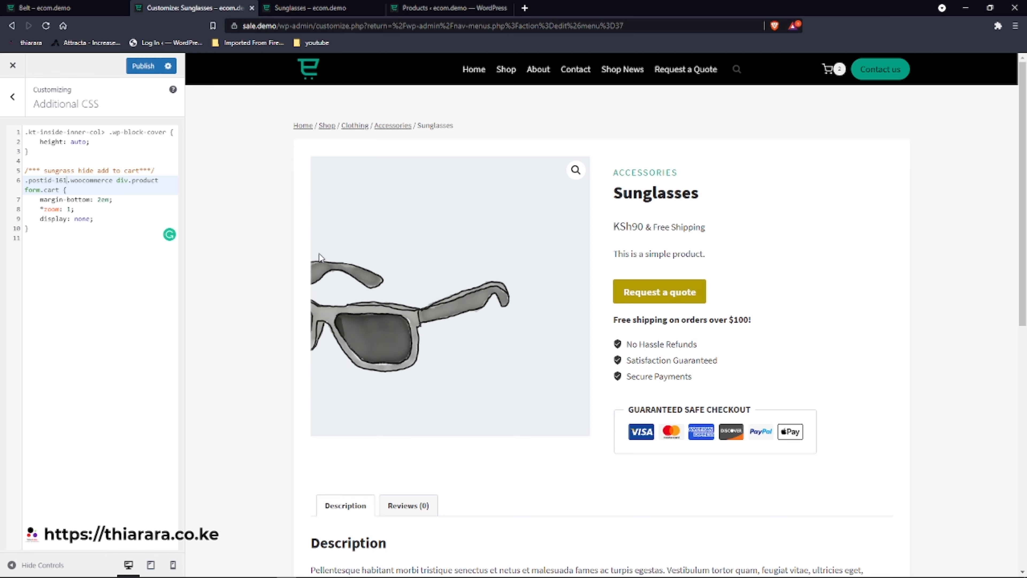
pyautogui.click(135, 68)
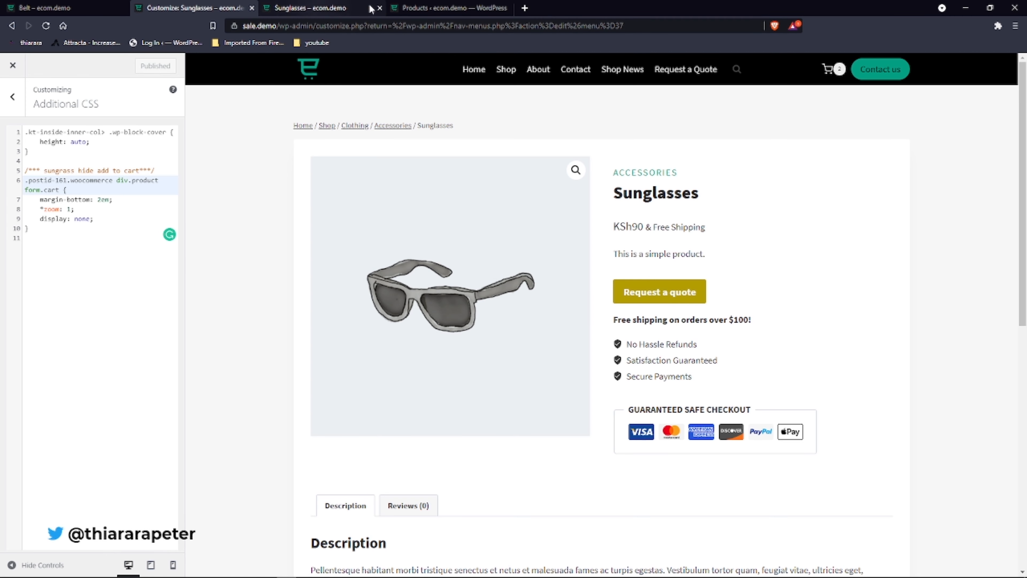
# - Close the developer tools on the live site and open the Hoodie with Zipper page from the shop to check its cart form
pyautogui.click(445, 7)
pyautogui.click(308, 8)
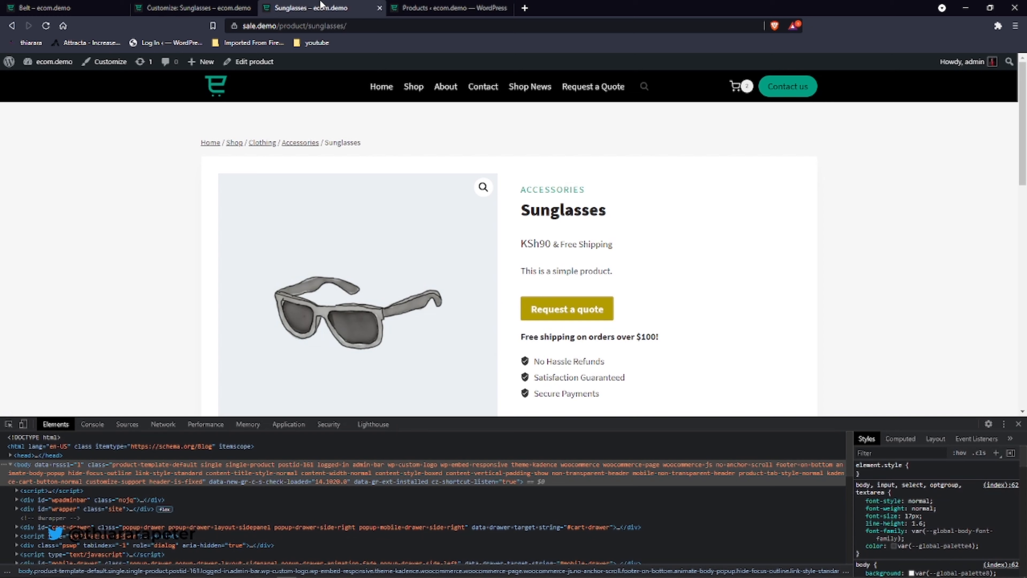
pyautogui.click(1020, 424)
pyautogui.click(416, 95)
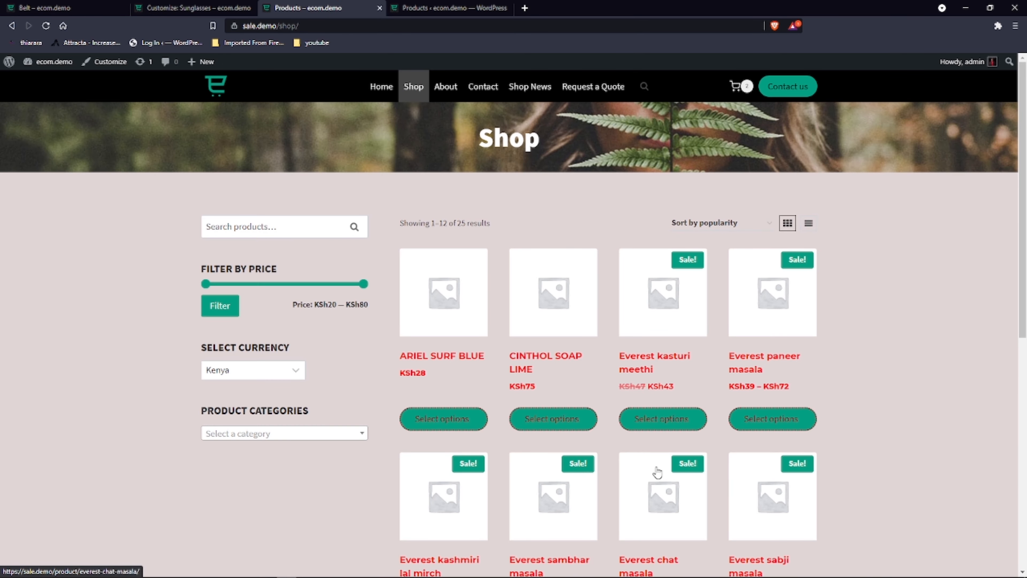
pyautogui.scroll(-5, 656, 474)
pyautogui.click(749, 525)
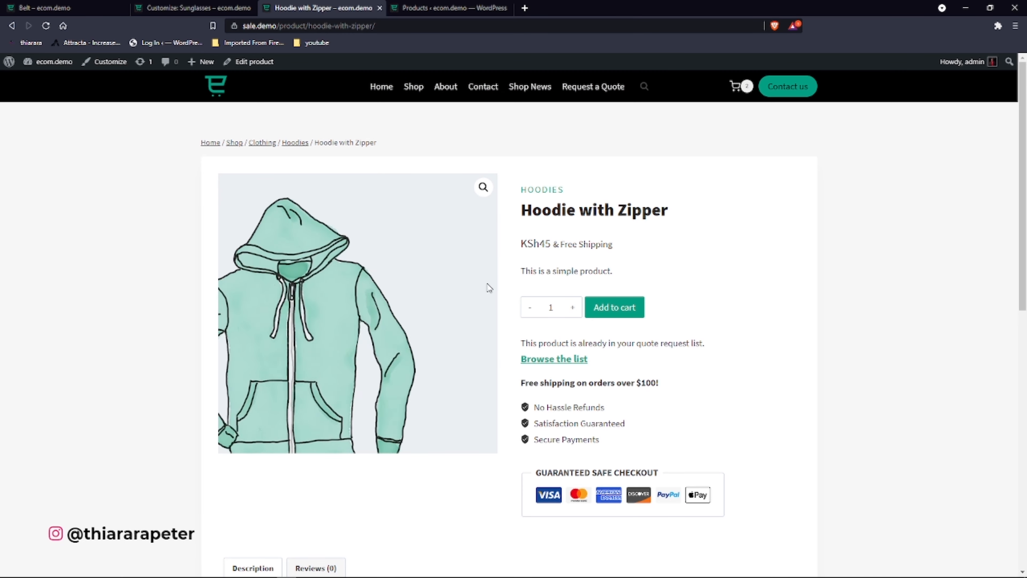
# - Review the Sunglasses hide rule and the post ID in its selector in the Additional CSS
pyautogui.click(194, 8)
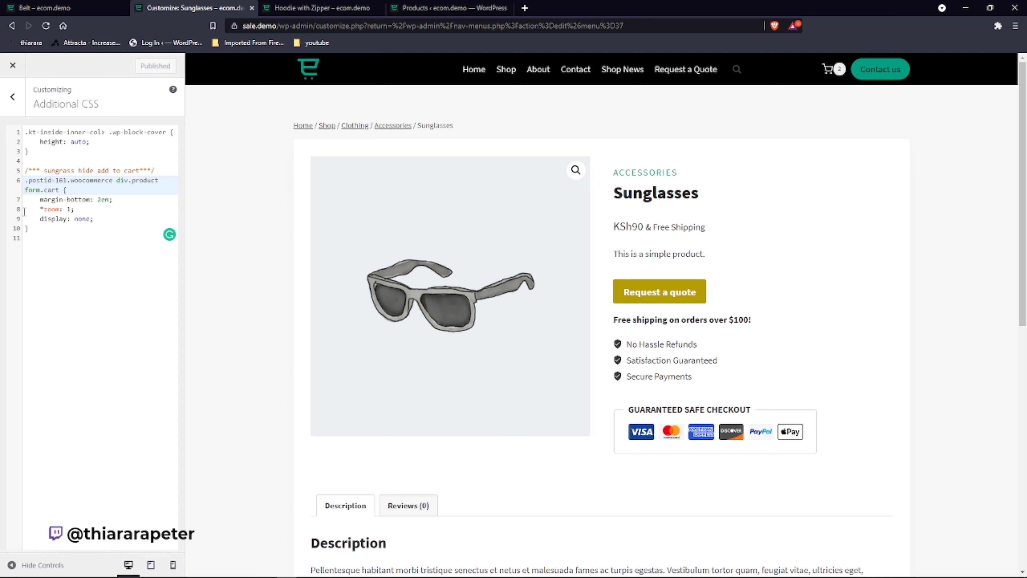
pyautogui.moveTo(24, 171); pyautogui.dragTo(76, 237)
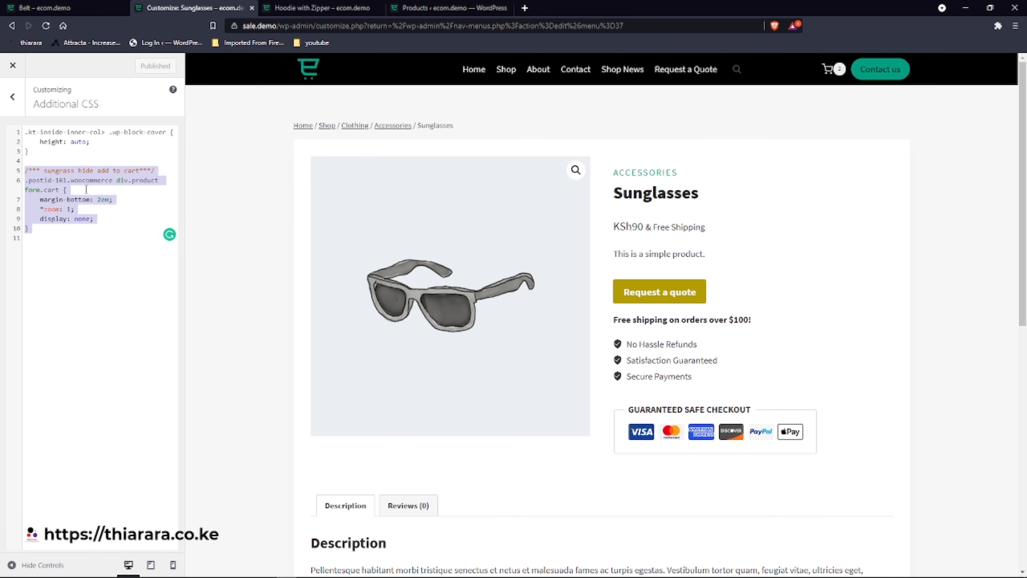
pyautogui.click(64, 262)
pyautogui.doubleClick(66, 180)
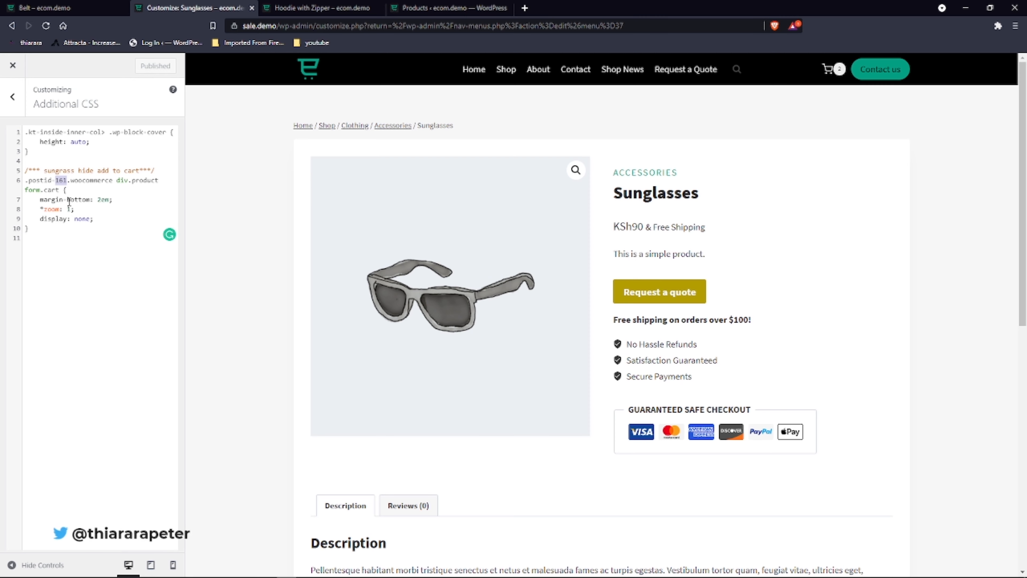
# - Open the Cap product page in a new tab from the product list, and check the Cap's ID in the list
pyautogui.click(451, 7)
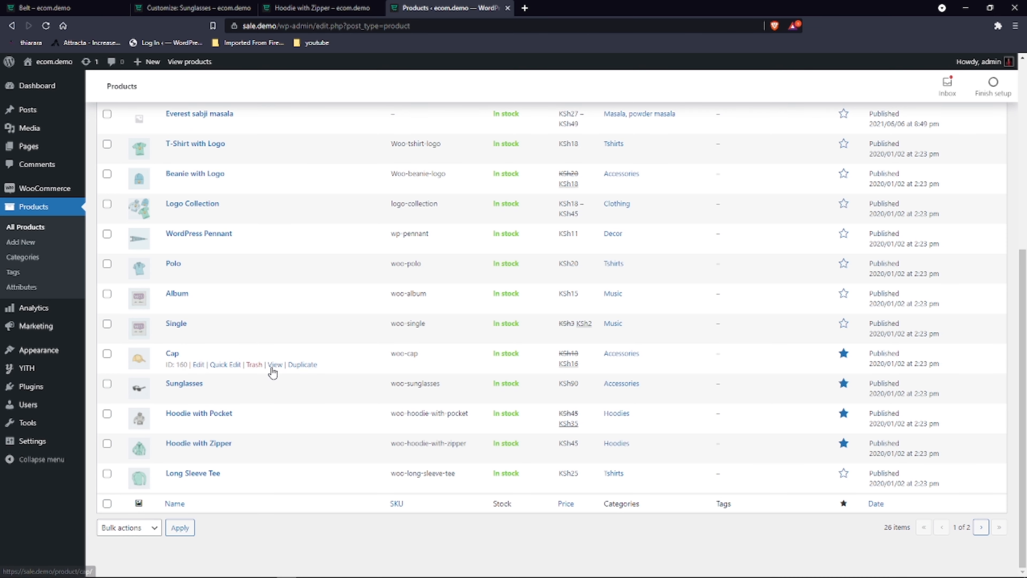
pyautogui.rightClick(271, 365)
pyautogui.click(291, 372)
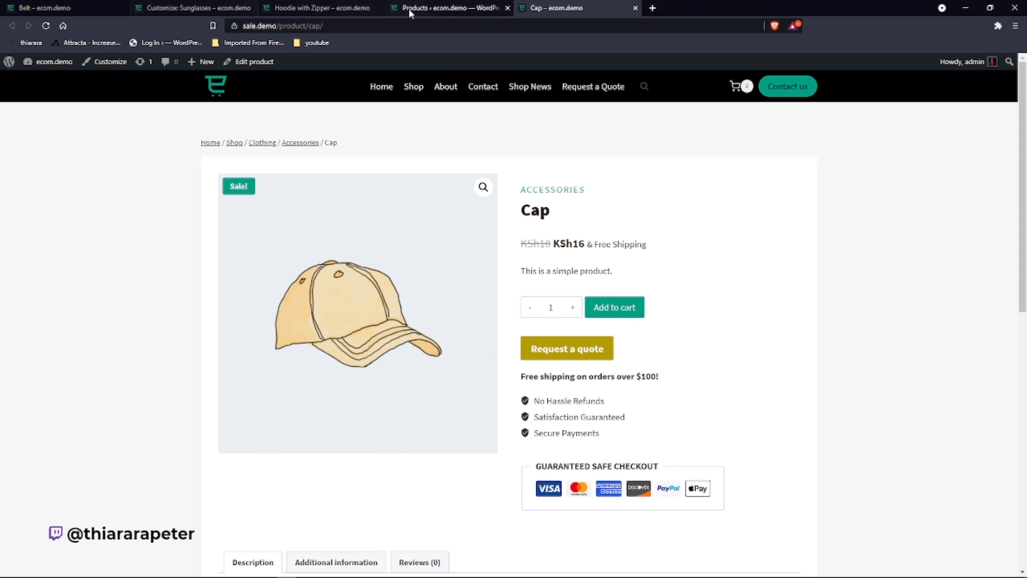
pyautogui.click(429, 8)
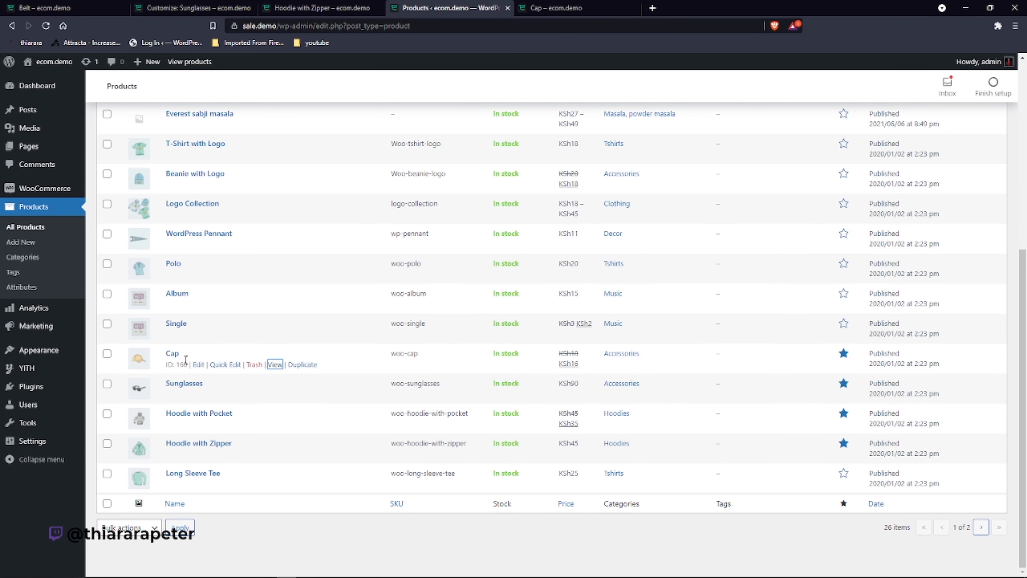
# - Add a copy of the Sunglasses rule below it in the Additional CSS with the selector .postid-160 for the Cap, and publish it
pyautogui.click(186, 8)
pyautogui.moveTo(55, 238); pyautogui.dragTo(26, 181)
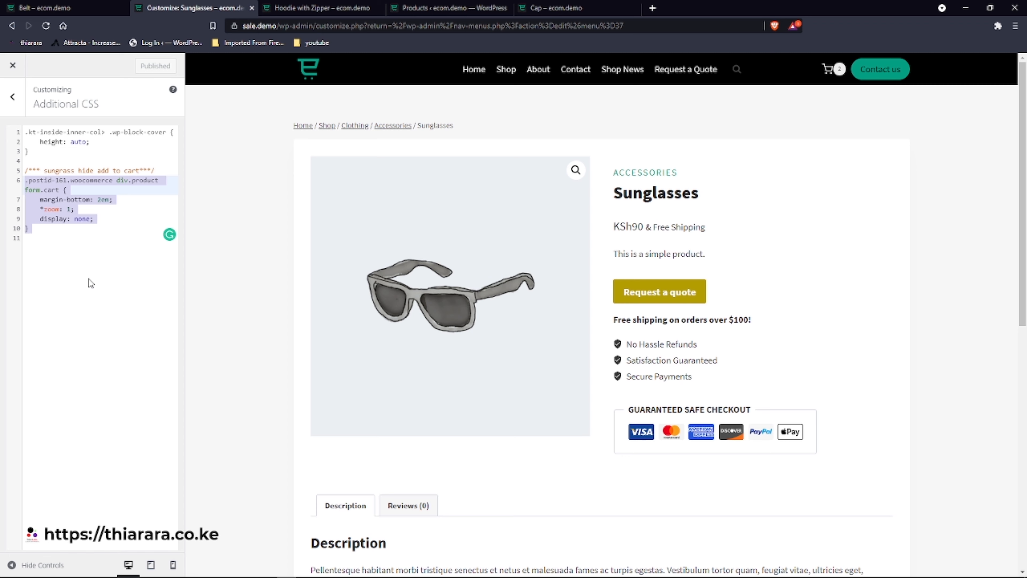
pyautogui.click(31, 243)
pyautogui.press('Return')
pyautogui.write('.postid-161.woocommerce div.product form.cart {')
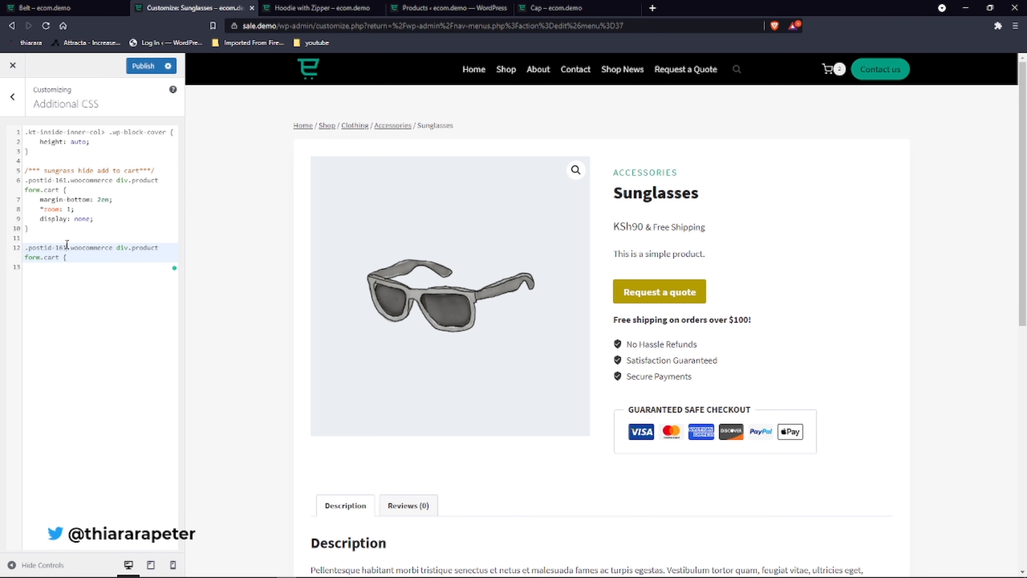
pyautogui.hotkey('ctrl', 'z')
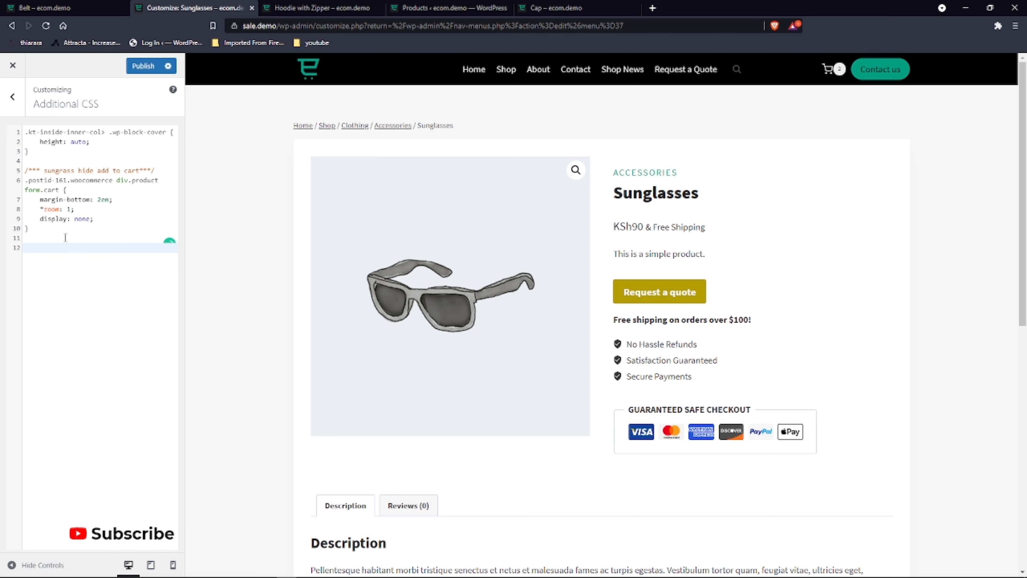
pyautogui.moveTo(67, 230); pyautogui.dragTo(24, 177)
pyautogui.hotkey('ctrl', 'c')
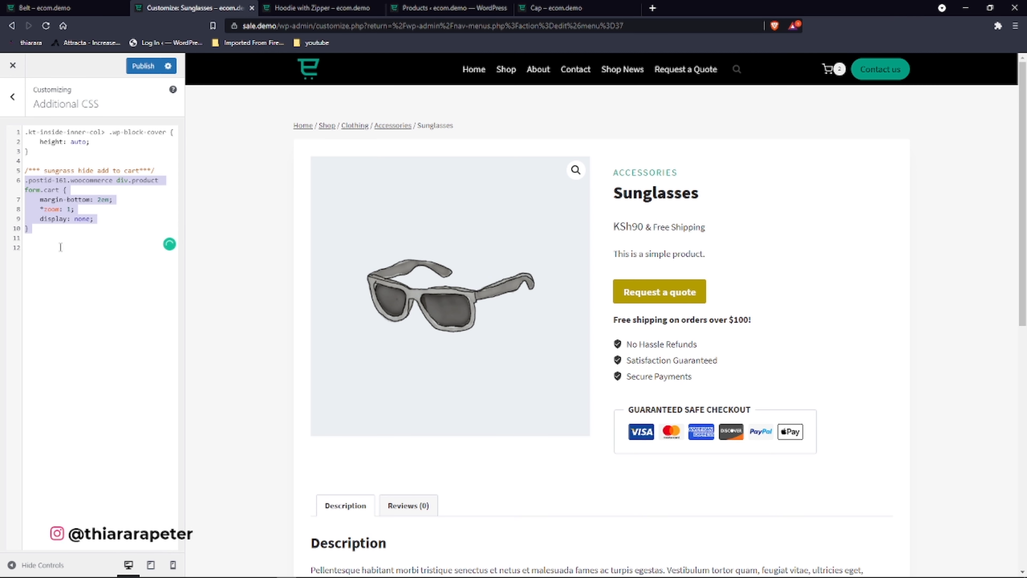
pyautogui.click(47, 254)
pyautogui.hotkey('ctrl', 'v')
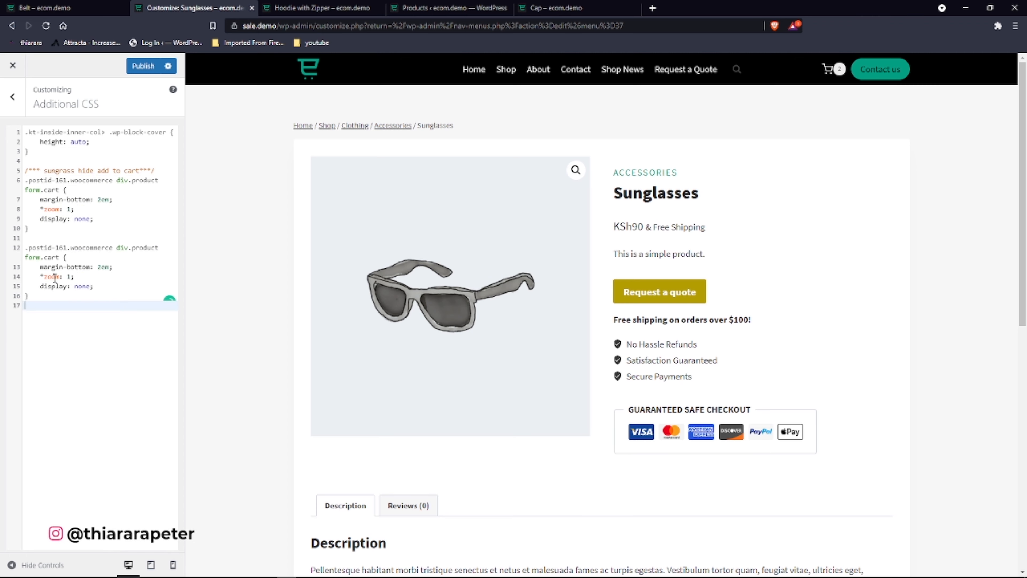
pyautogui.click(64, 248)
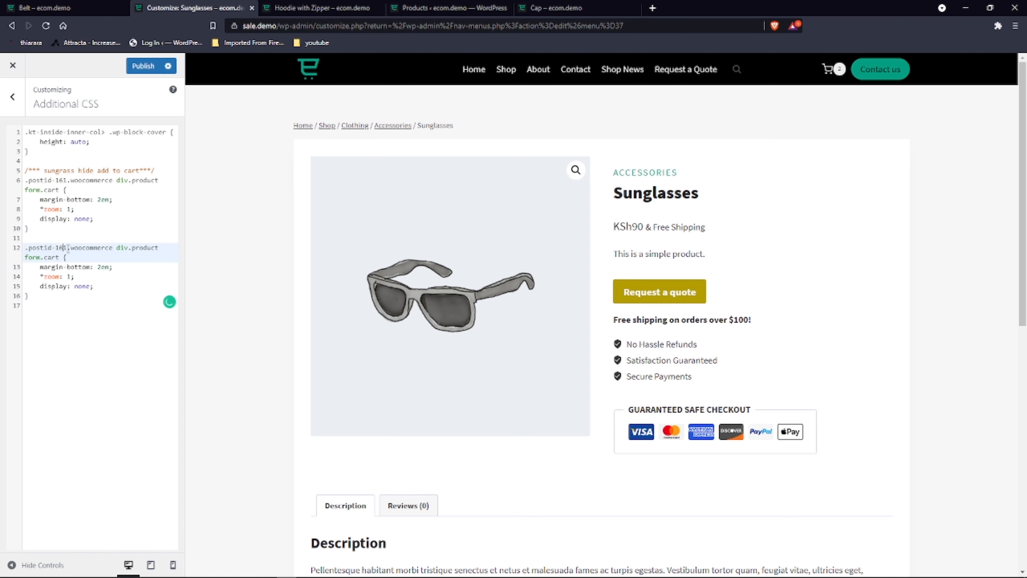
pyautogui.press('Delete')
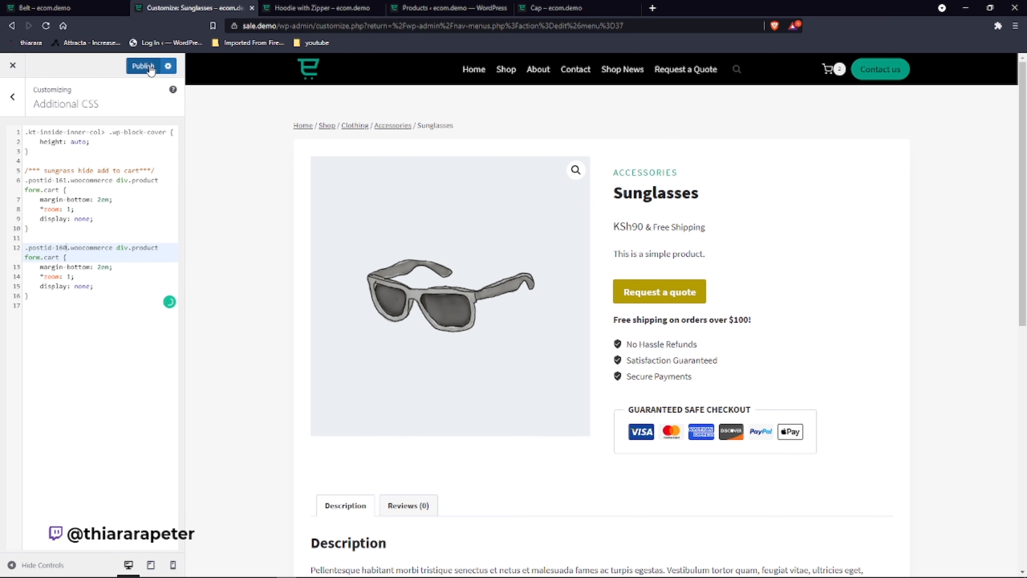
# - Reload the Cap product page to check its cart form, and recheck the Cap's ID in the product list
pyautogui.click(556, 8)
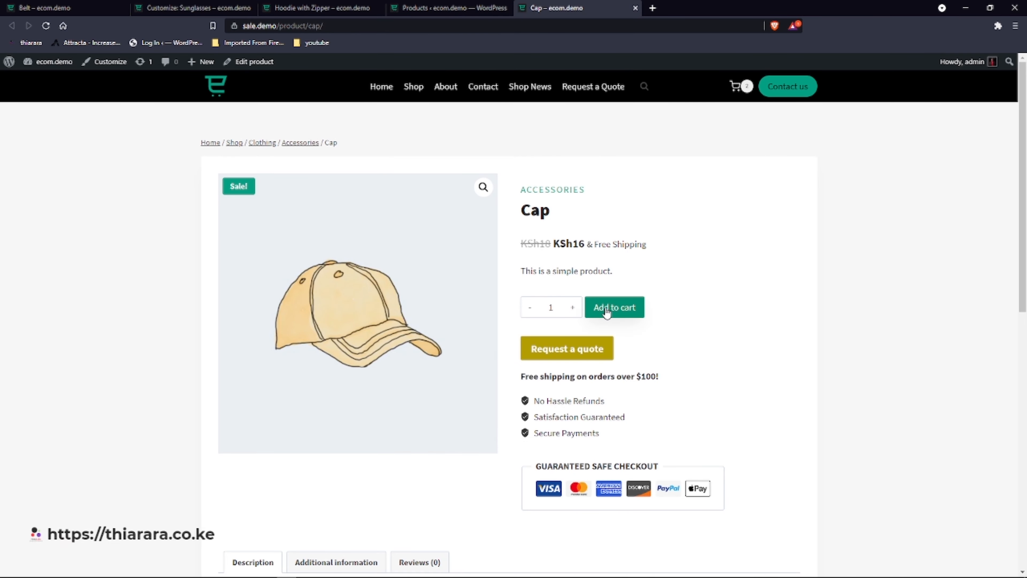
pyautogui.click(46, 25)
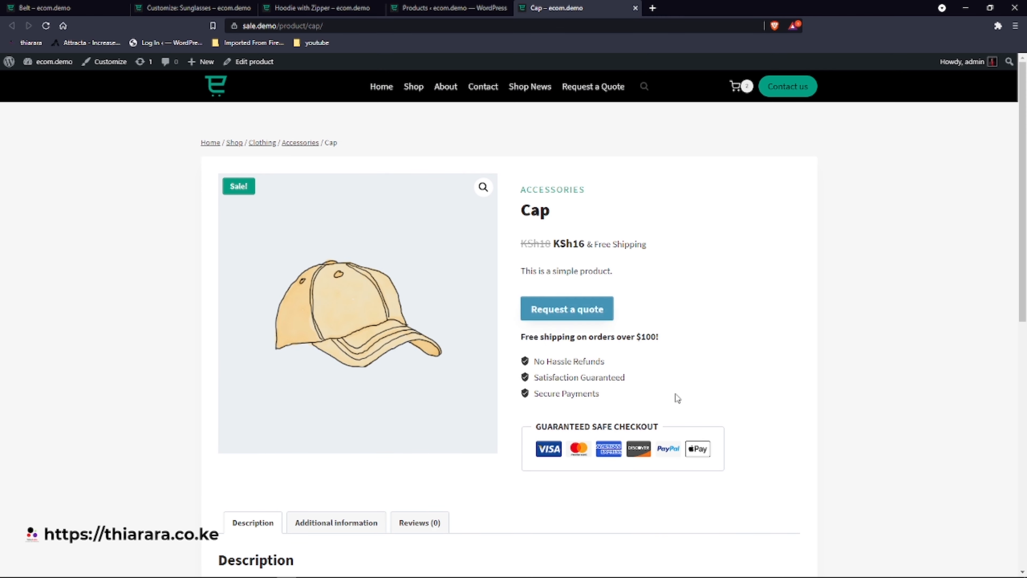
pyautogui.click(426, 7)
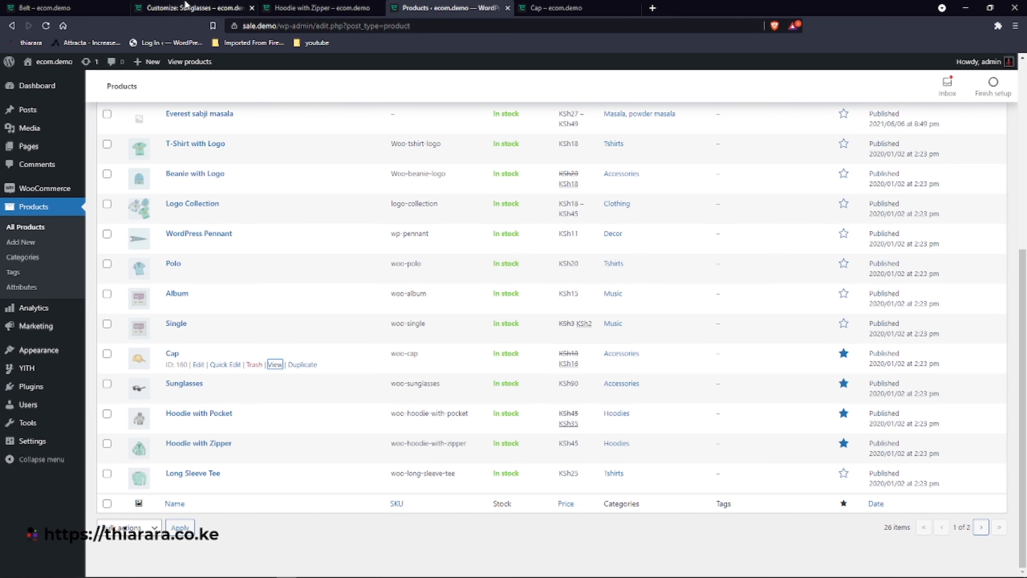
# - Copy the comment "sungrass hide add to cart" above the .postid-160 rule, separated from the Sunglasses rule by a blank line
pyautogui.click(190, 8)
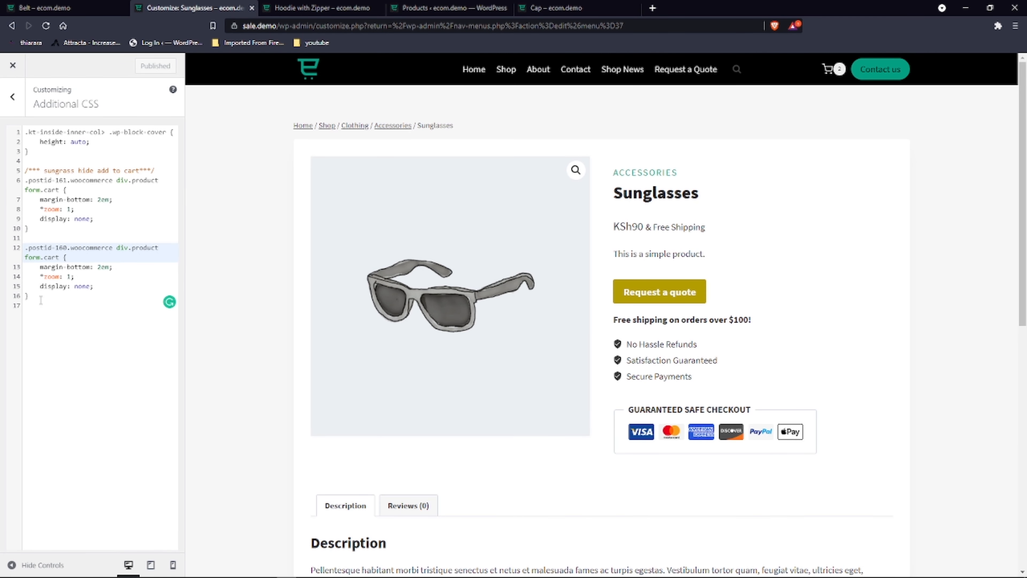
pyautogui.click(159, 165)
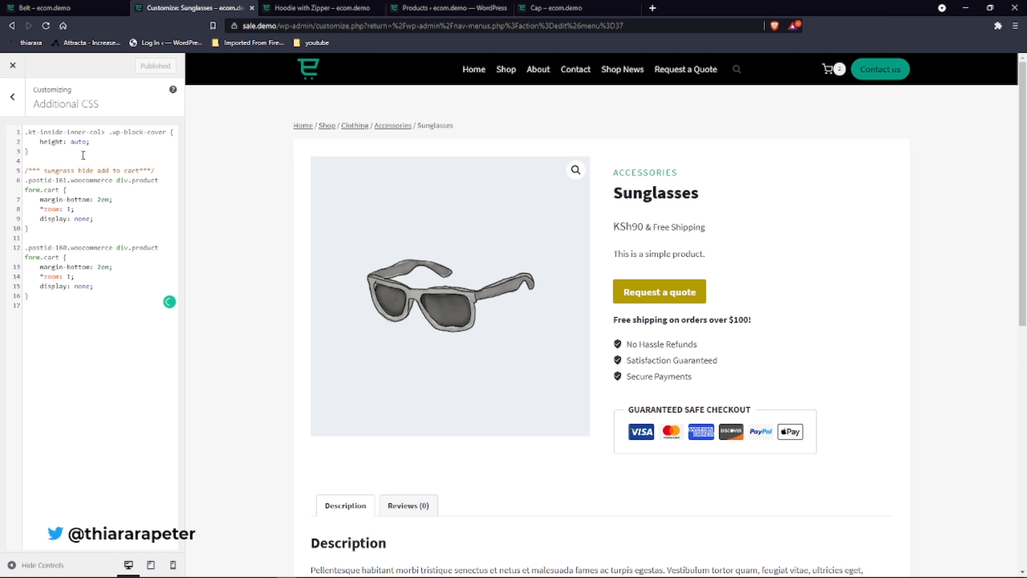
pyautogui.click(38, 240)
pyautogui.write('/*** sungrass hide add to cart***/')
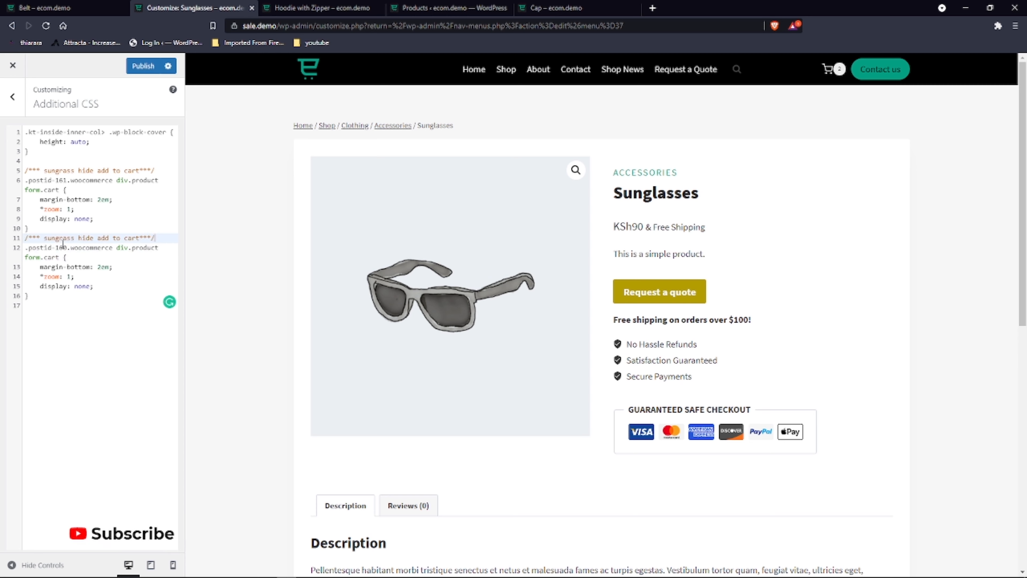
pyautogui.click(53, 229)
pyautogui.press('Return')
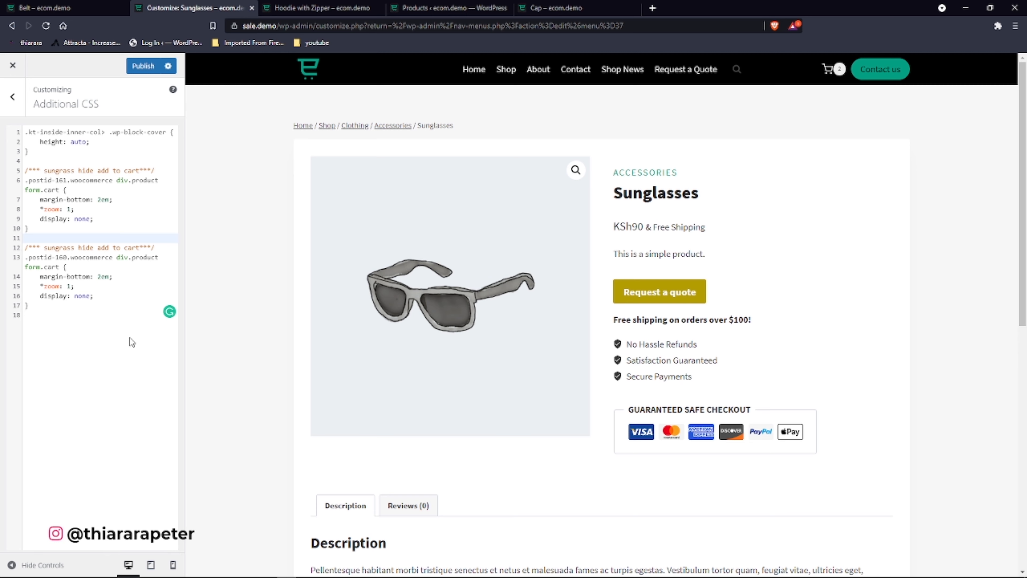
# - Change the comment above the .postid-160 rule to "cat hide add to cart" and publish the CSS
pyautogui.click(82, 248)
pyautogui.press('BackSpace')
pyautogui.press('BackSpace')
pyautogui.press('BackSpace')
pyautogui.press('BackSpace')
pyautogui.press('BackSpace')
pyautogui.press('BackSpace')
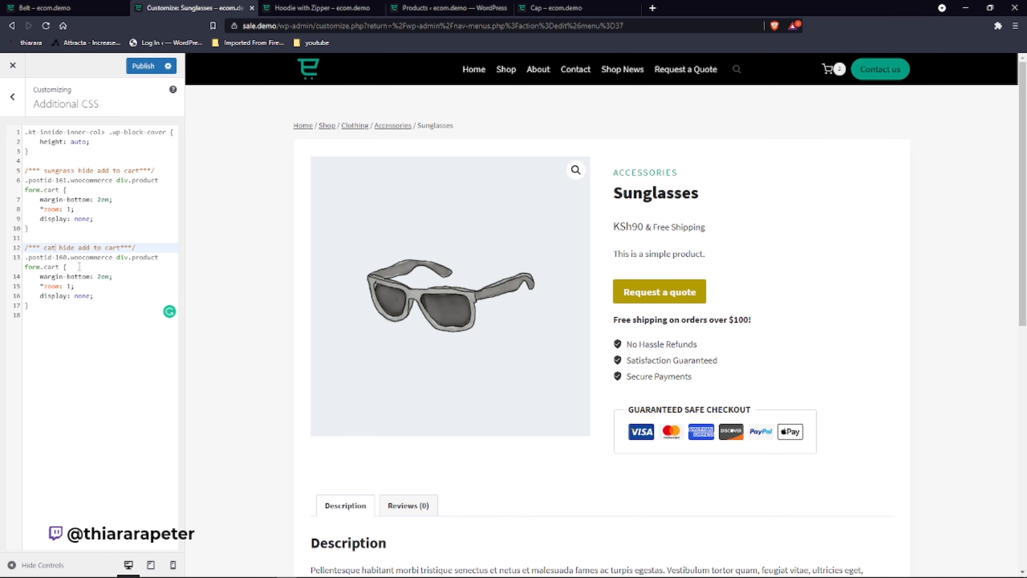
pyautogui.click(146, 66)
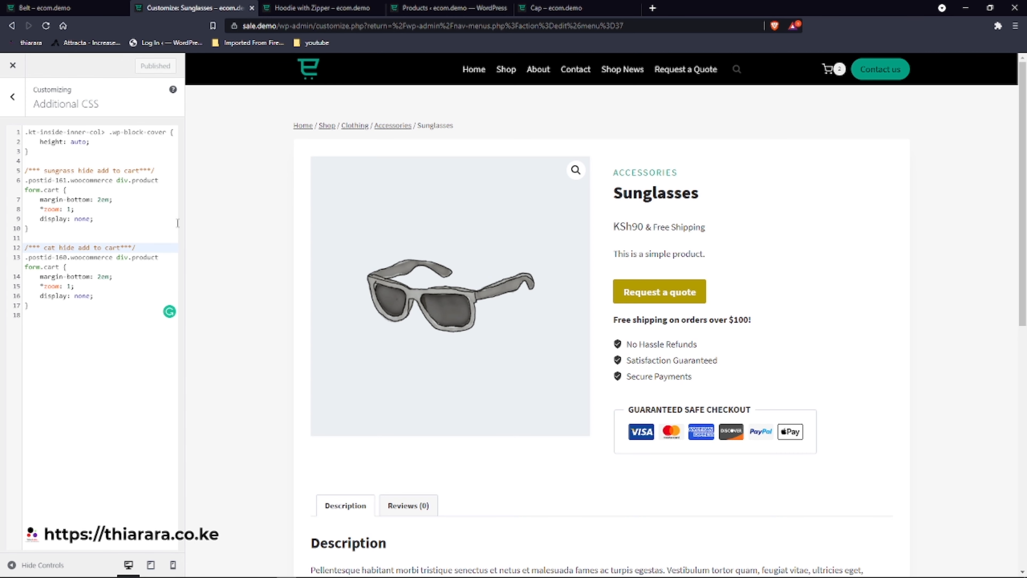
# - Check which products on the Shop page still show an Add to cart button, including Sunglasses
pyautogui.click(319, 8)
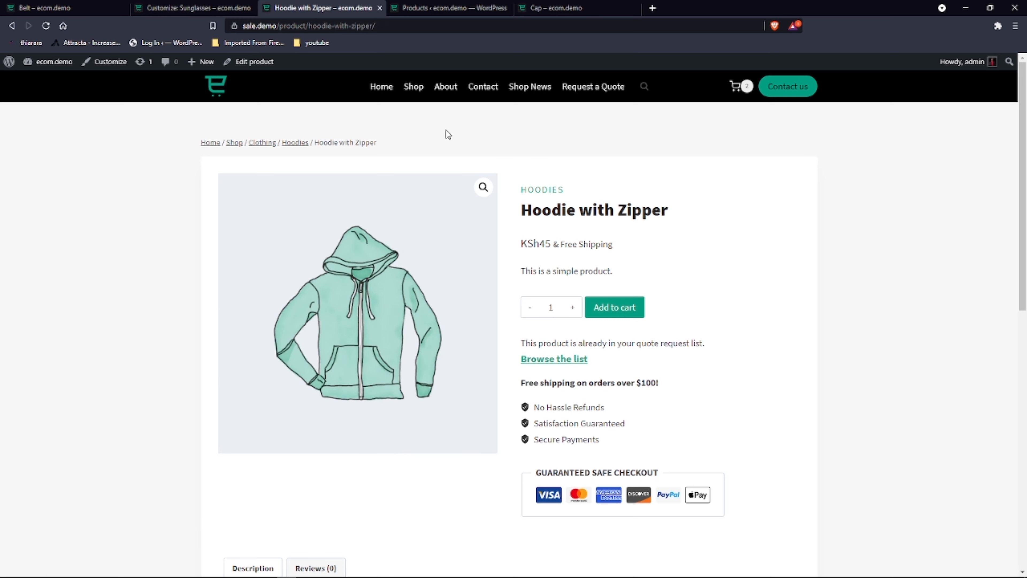
pyautogui.click(414, 86)
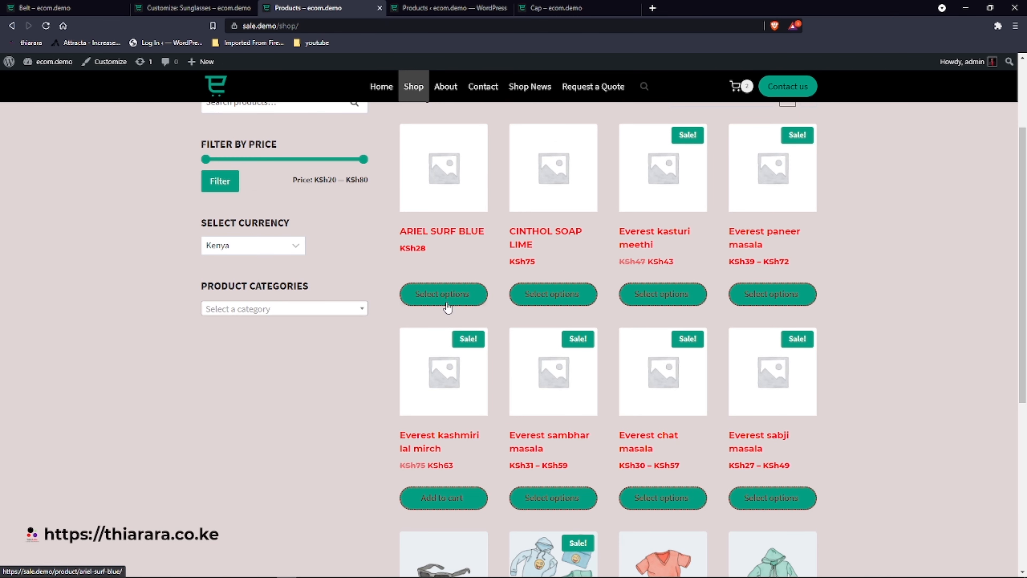
pyautogui.scroll(-8, 504, 507)
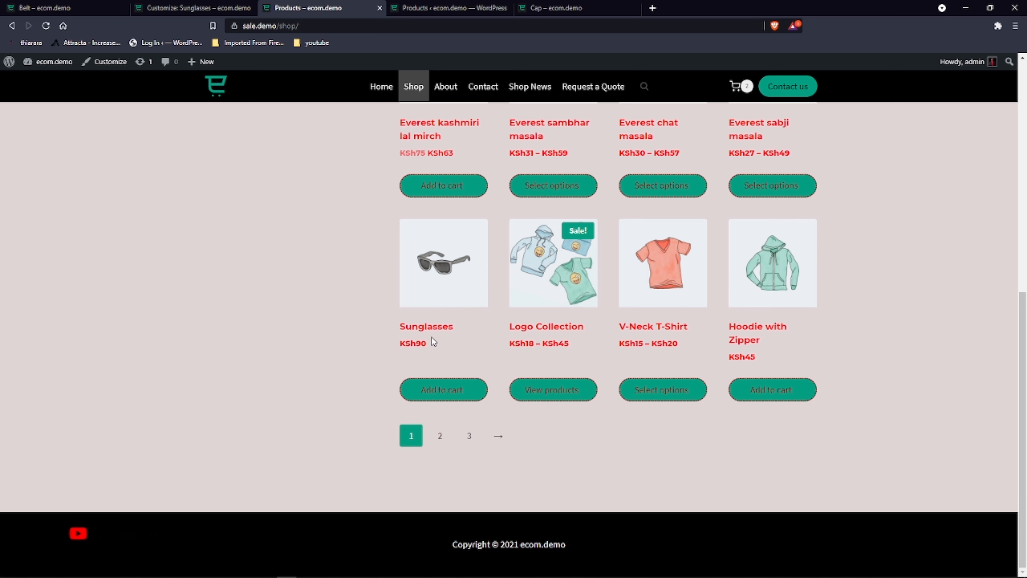
pyautogui.click(196, 6)
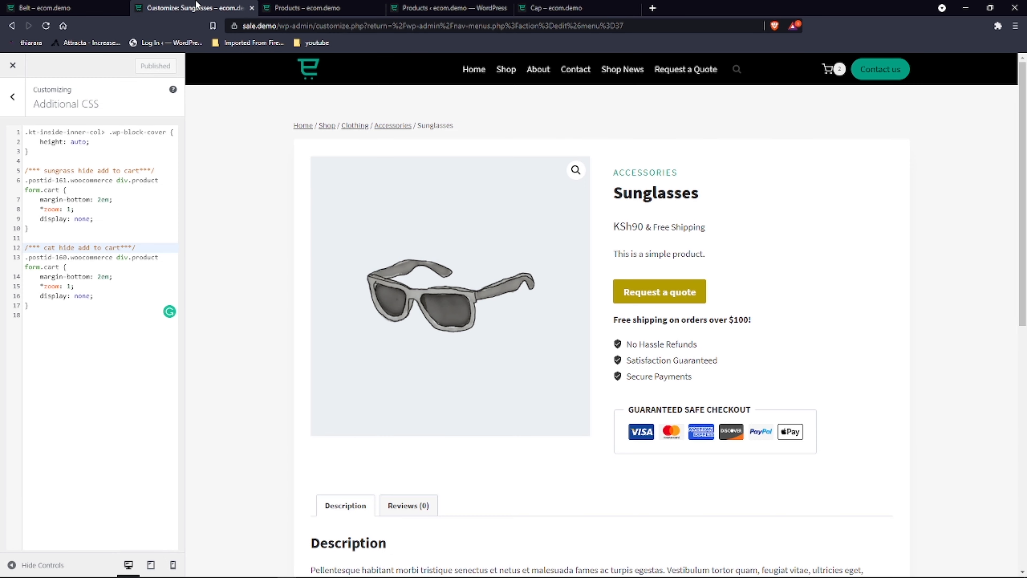
pyautogui.click(44, 8)
pyautogui.hotkey('ctrl', 'Tab')
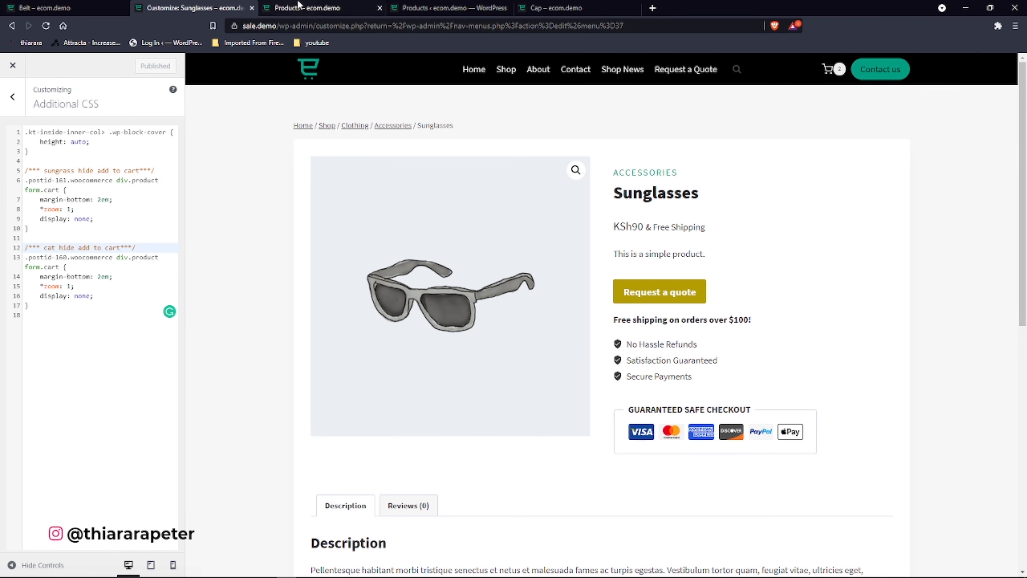
# - Go to the WordPress admin dashboard and search for new plugins with the keyword "snippet"
pyautogui.click(307, 7)
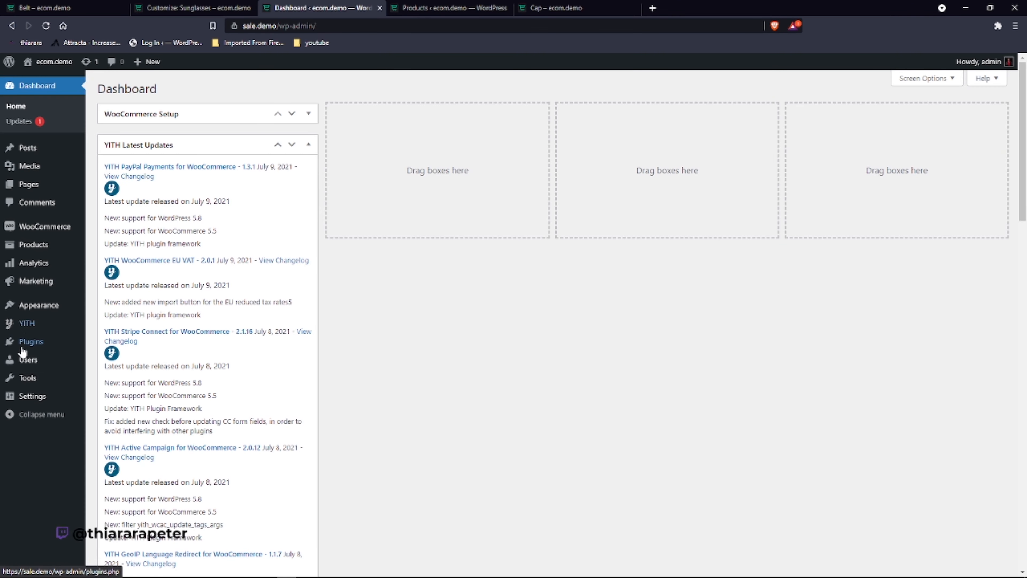
pyautogui.moveTo(27, 348)
pyautogui.click(110, 364)
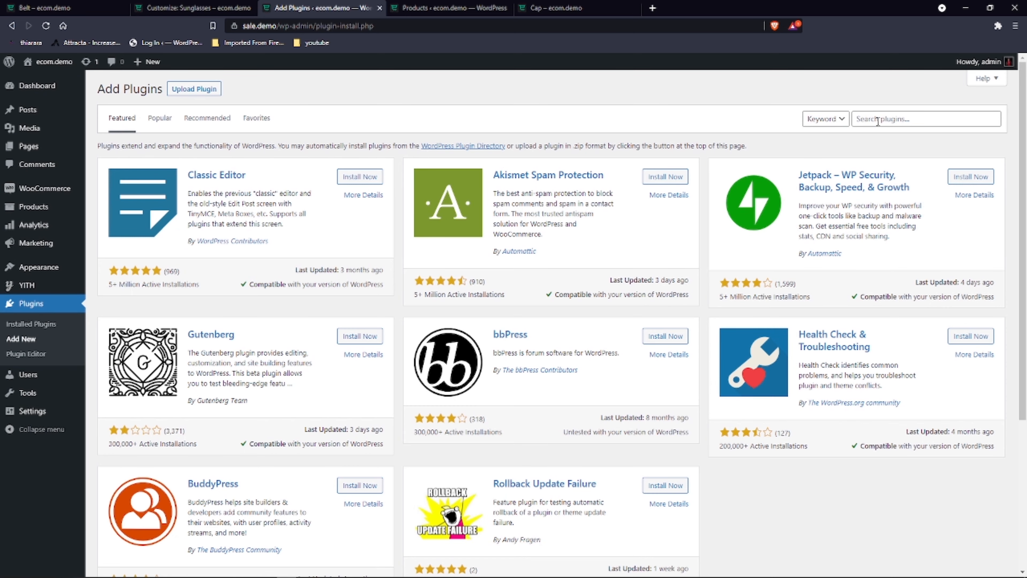
pyautogui.click(879, 121)
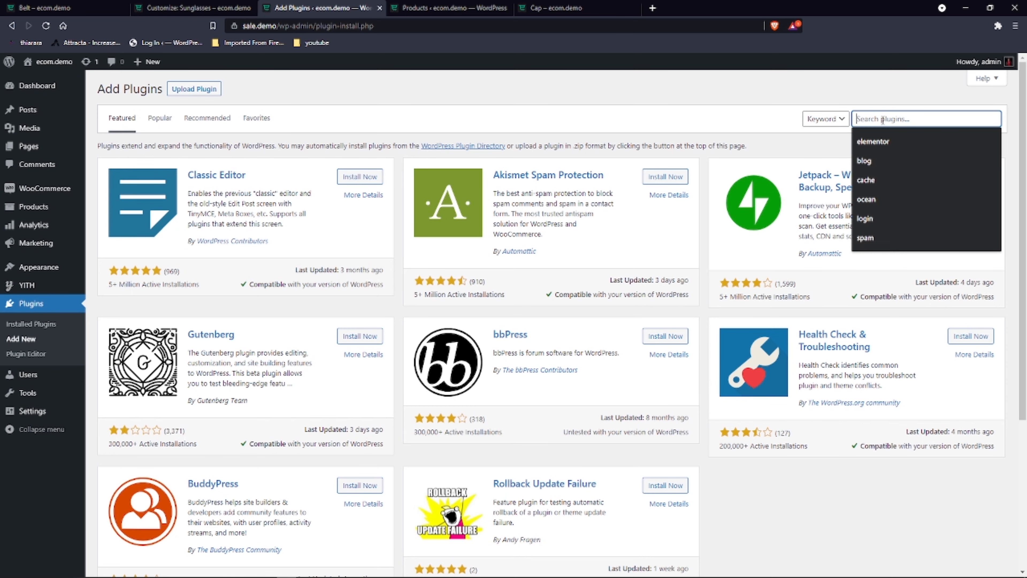
pyautogui.write('snippet')
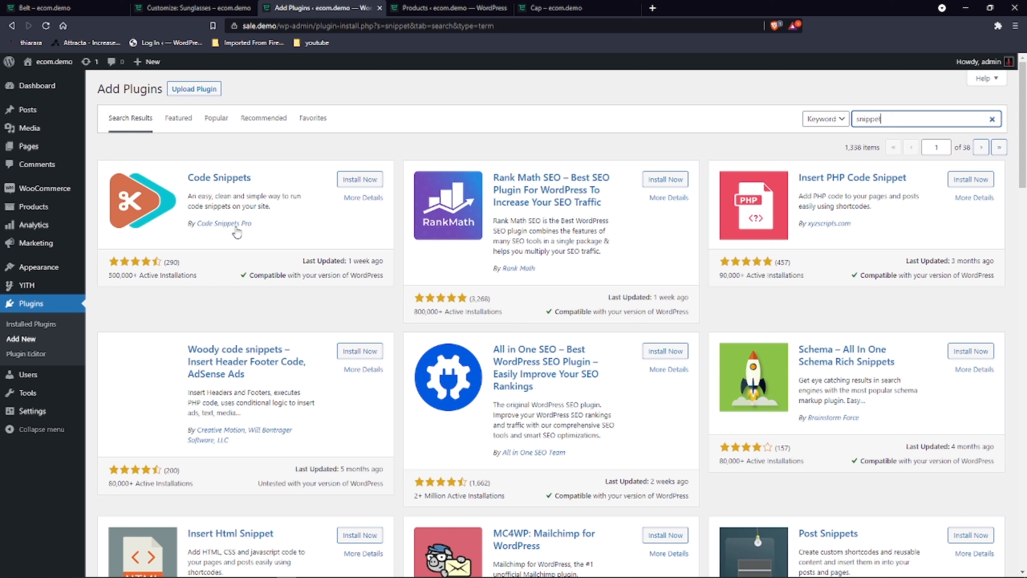
# - Install and activate the Code Snippets plugin by Code Snippets Pro
pyautogui.moveTo(237, 233); pyautogui.dragTo(196, 224)
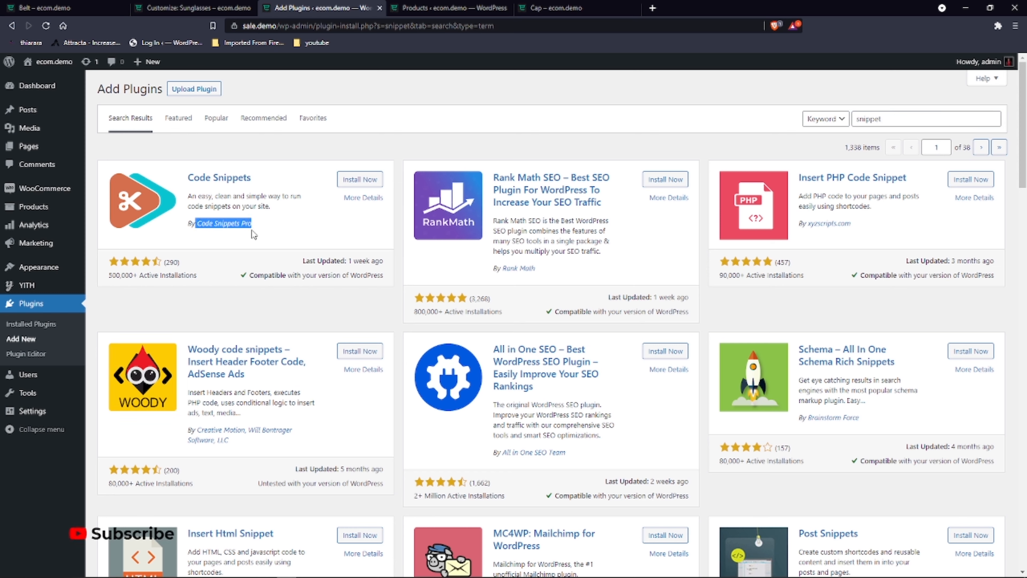
pyautogui.click(251, 239)
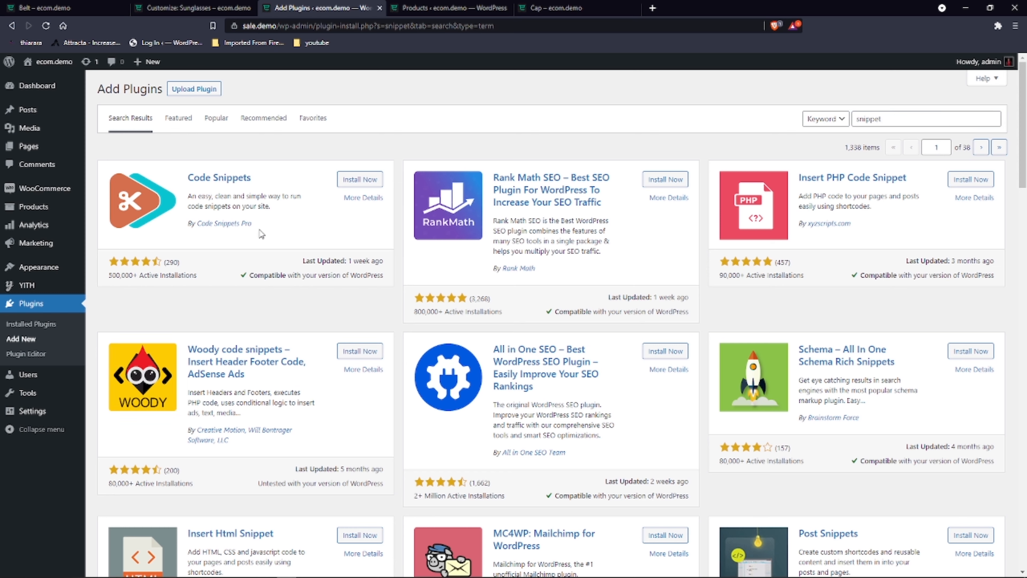
pyautogui.moveTo(107, 258); pyautogui.dragTo(159, 278)
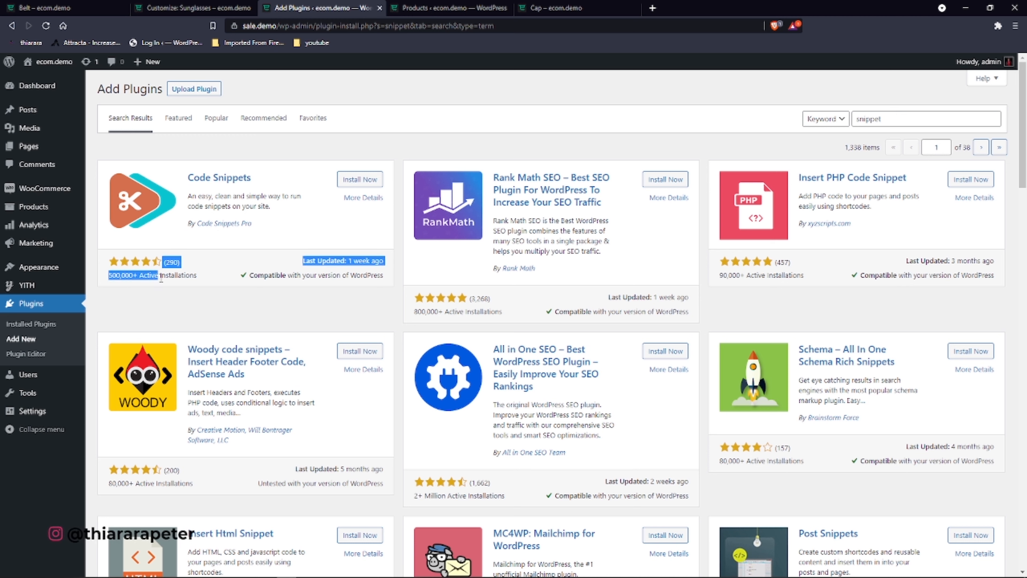
pyautogui.click(244, 272)
pyautogui.click(366, 182)
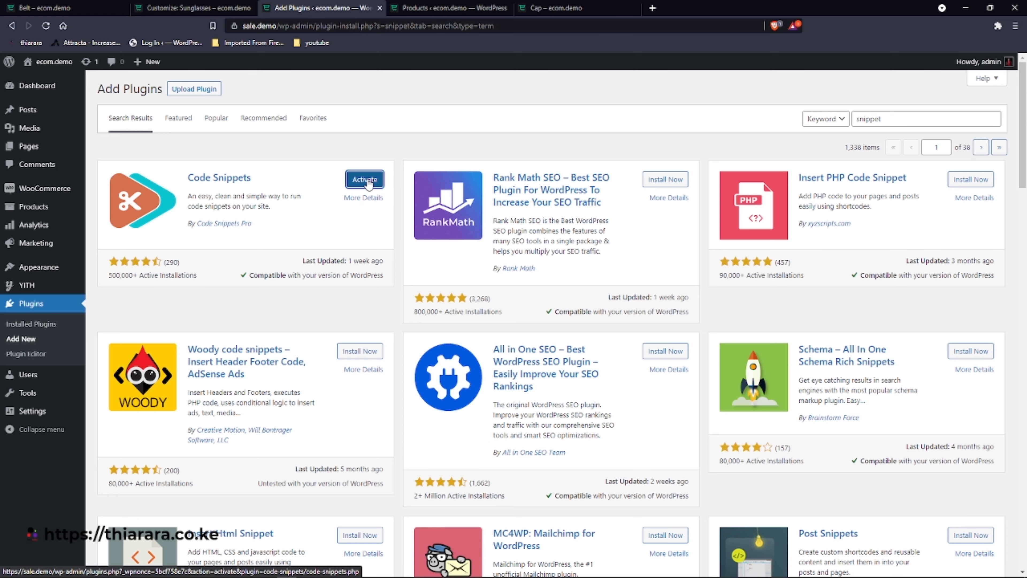
pyautogui.click(365, 180)
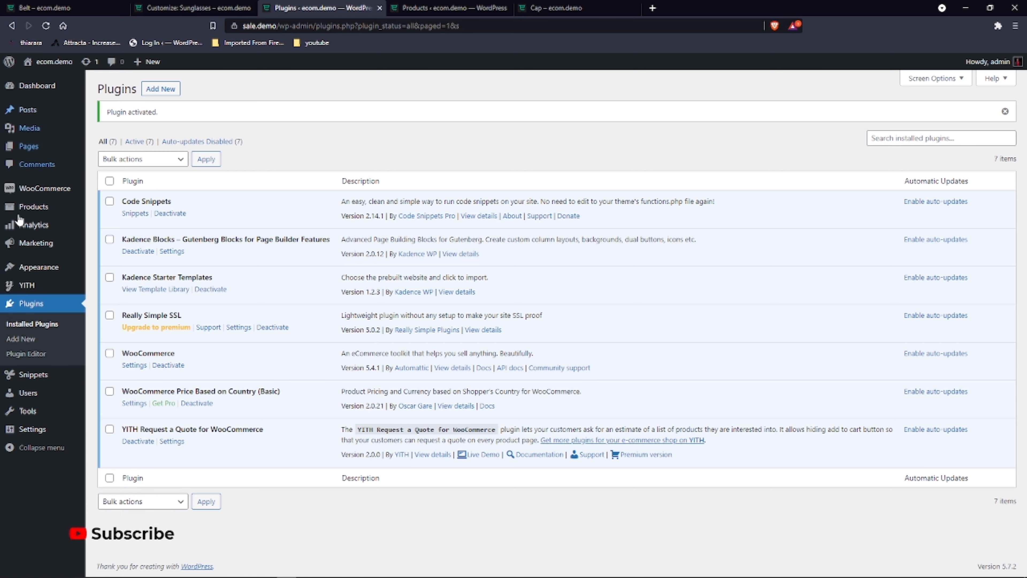
# - Start a new code snippet titled "hide add to cart button on shop page"
pyautogui.moveTo(31, 377)
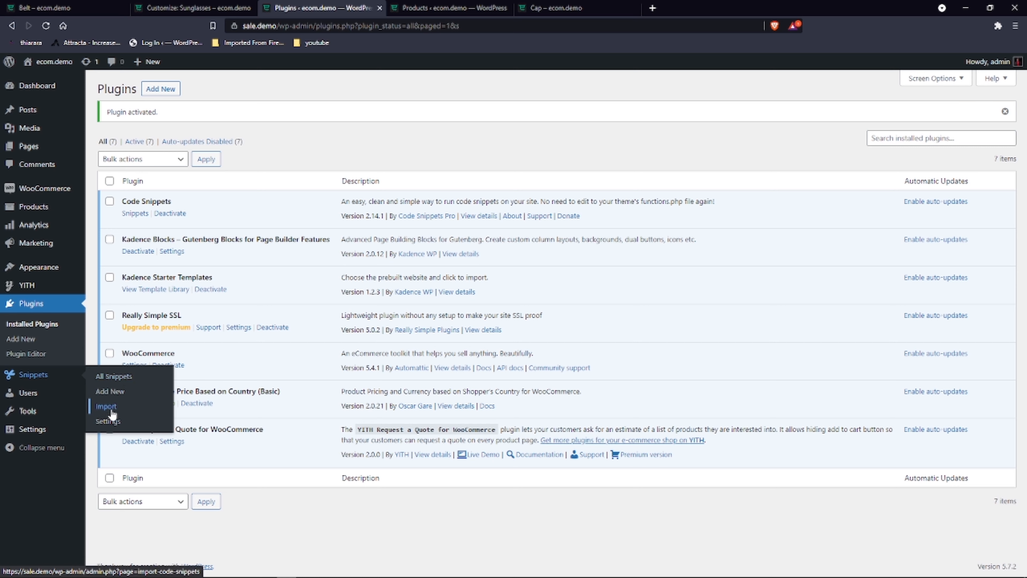
pyautogui.click(113, 378)
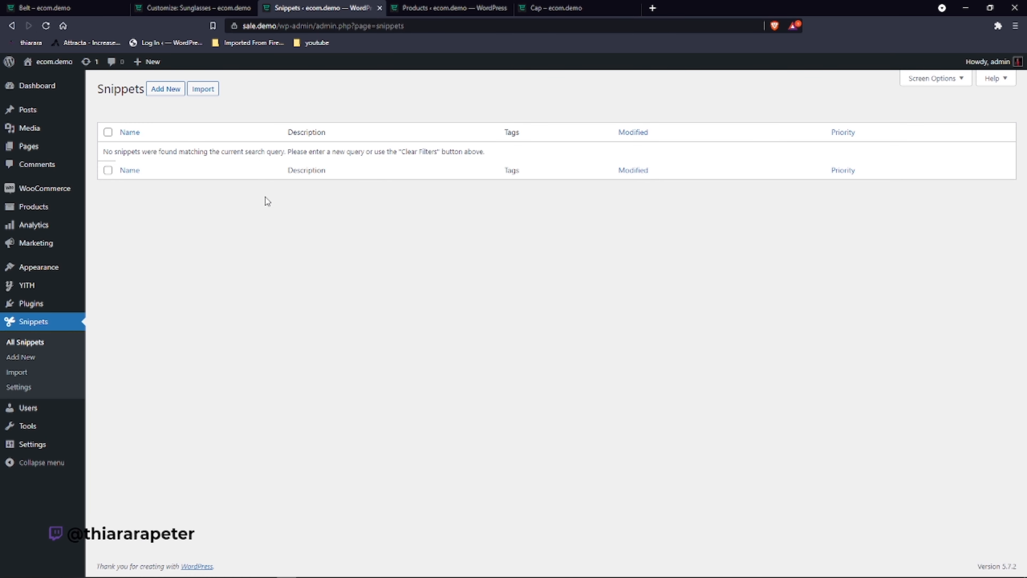
pyautogui.click(165, 89)
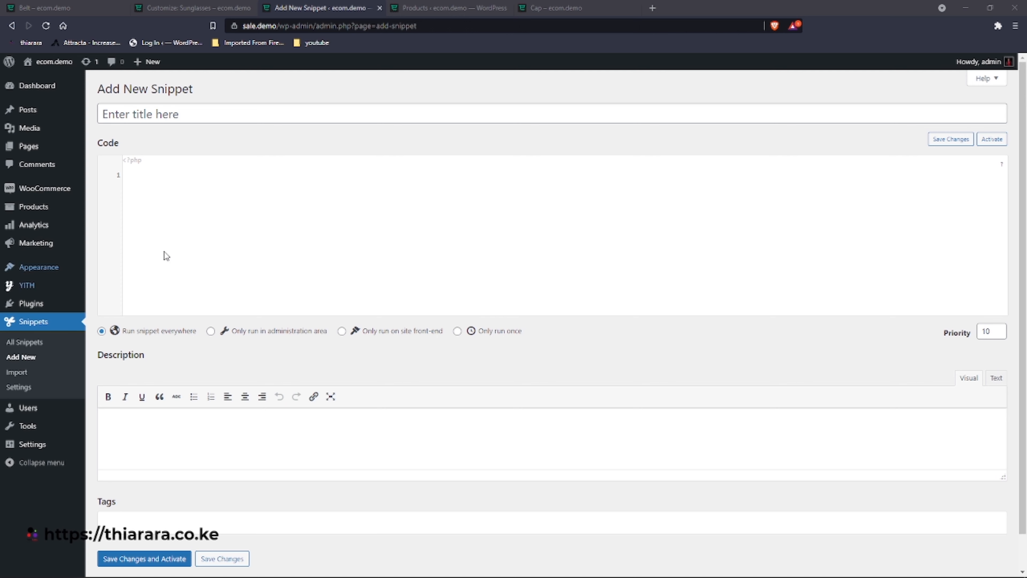
pyautogui.click(180, 115)
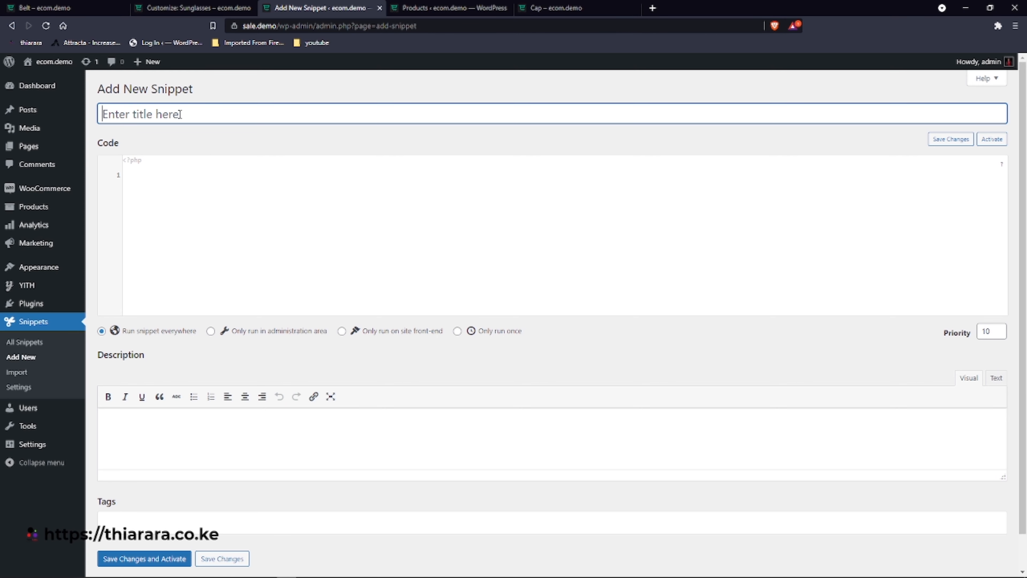
pyautogui.write('hi')
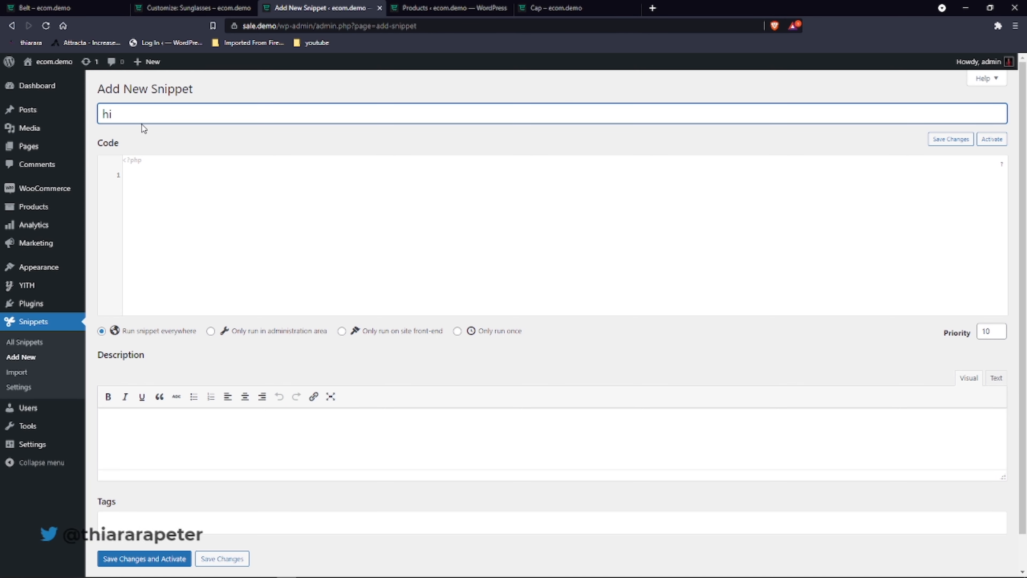
pyautogui.write('de add')
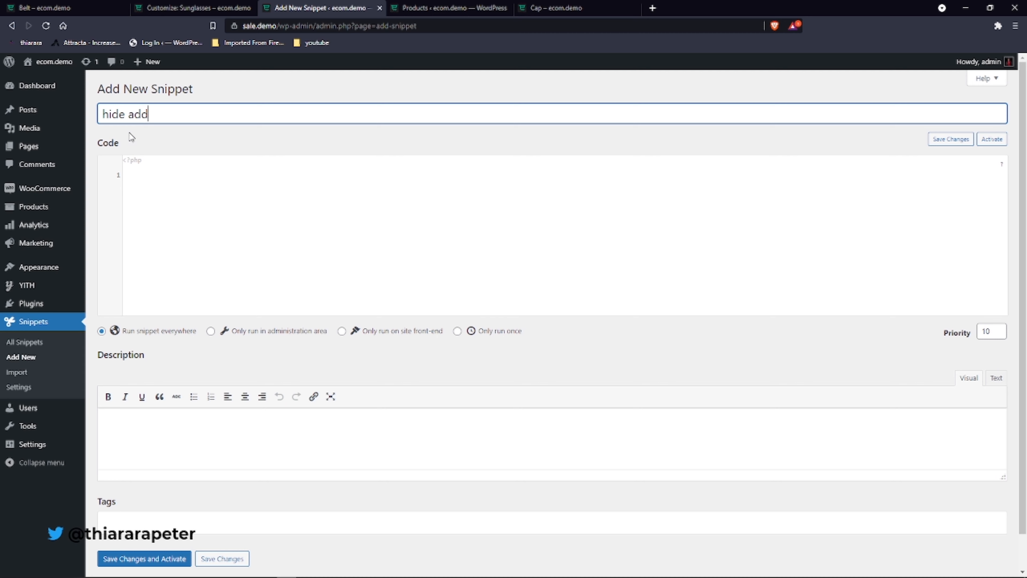
pyautogui.write(' to ')
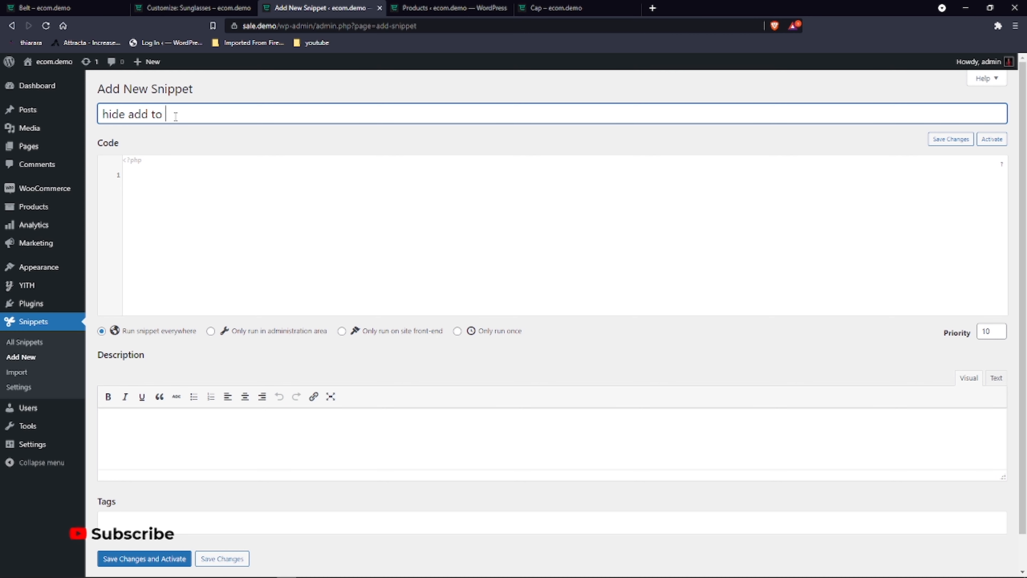
pyautogui.write('cart on shop page')
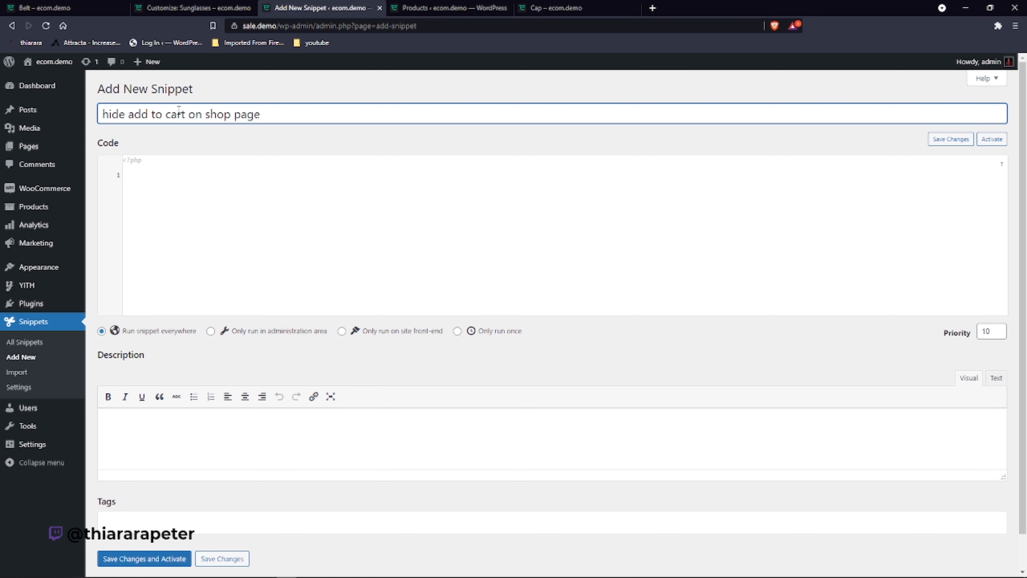
pyautogui.click(185, 115)
pyautogui.write('button')
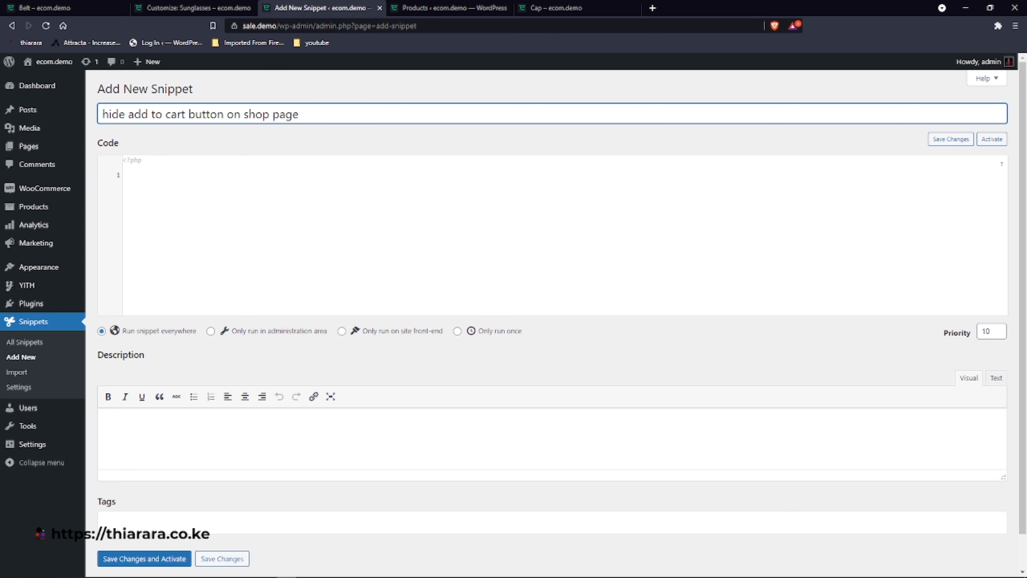
# - Add the code remove_action( 'woocommerce_after_shop_loop_item', 'woocommerce_template_loop_add_to_cart'); and save the snippet as active, running only on the site front-end
pyautogui.hotkey('alt', 'Tab')
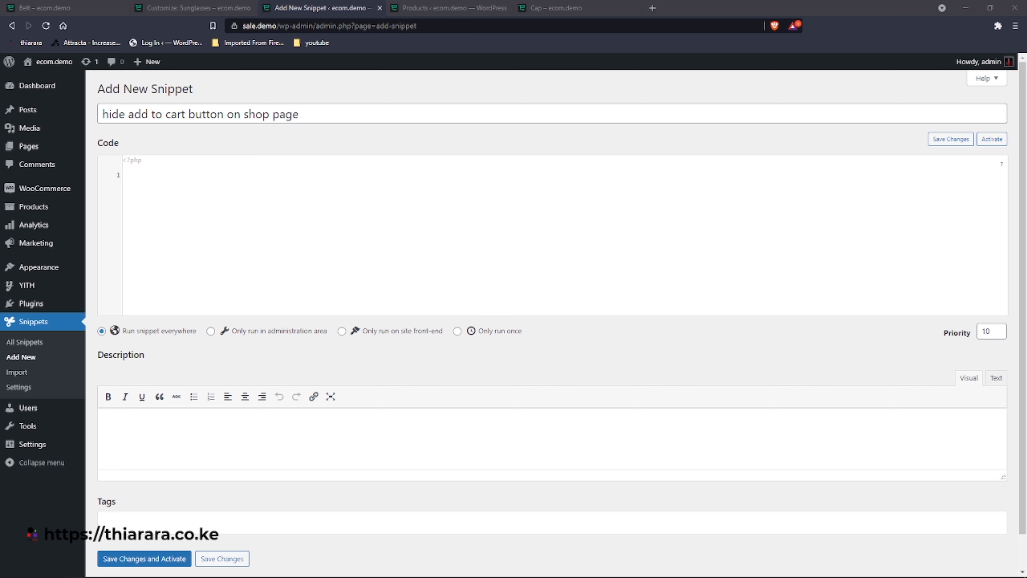
pyautogui.click(142, 170)
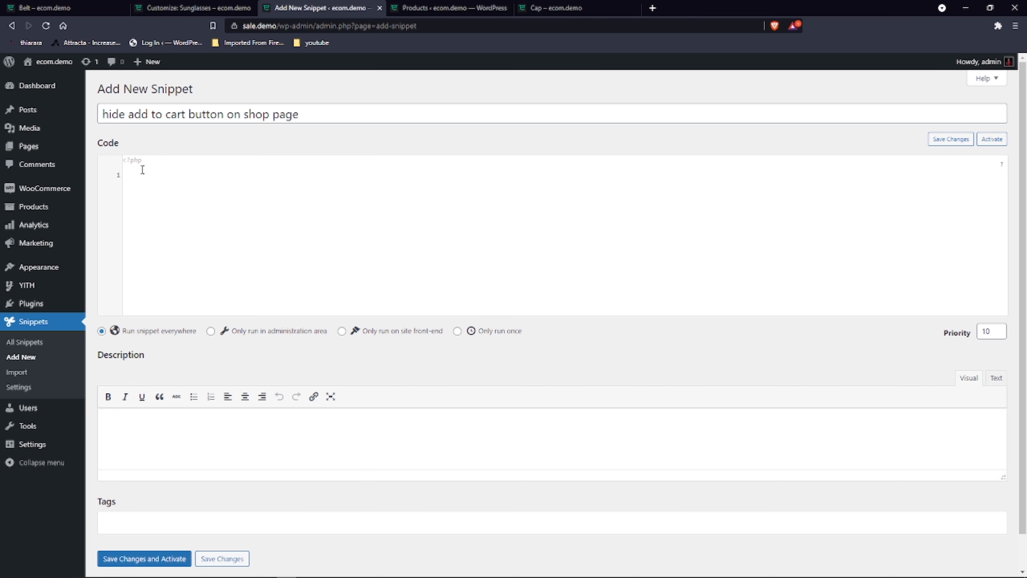
pyautogui.rightClick(141, 170)
pyautogui.click(177, 251)
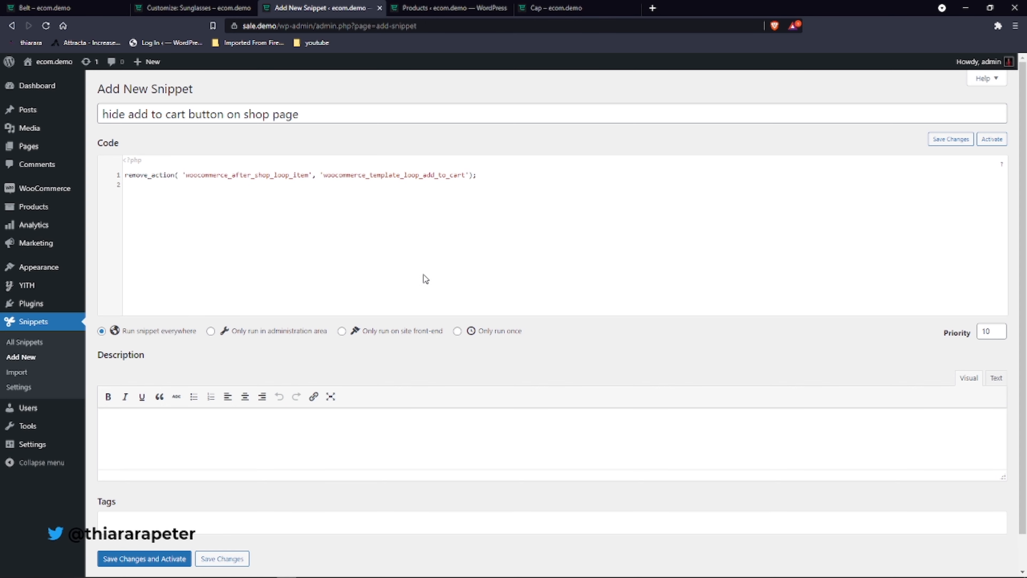
pyautogui.click(935, 142)
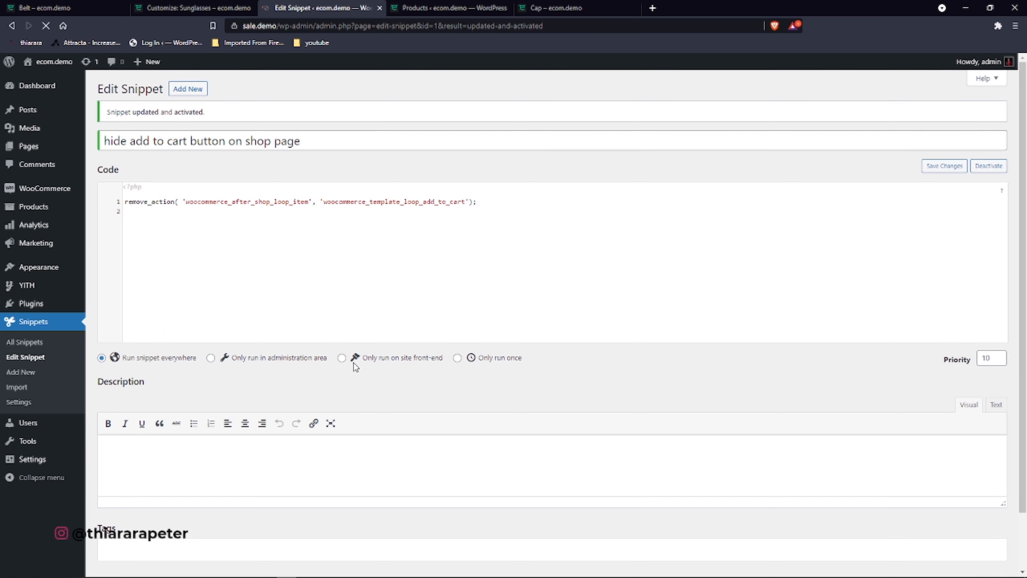
pyautogui.click(353, 363)
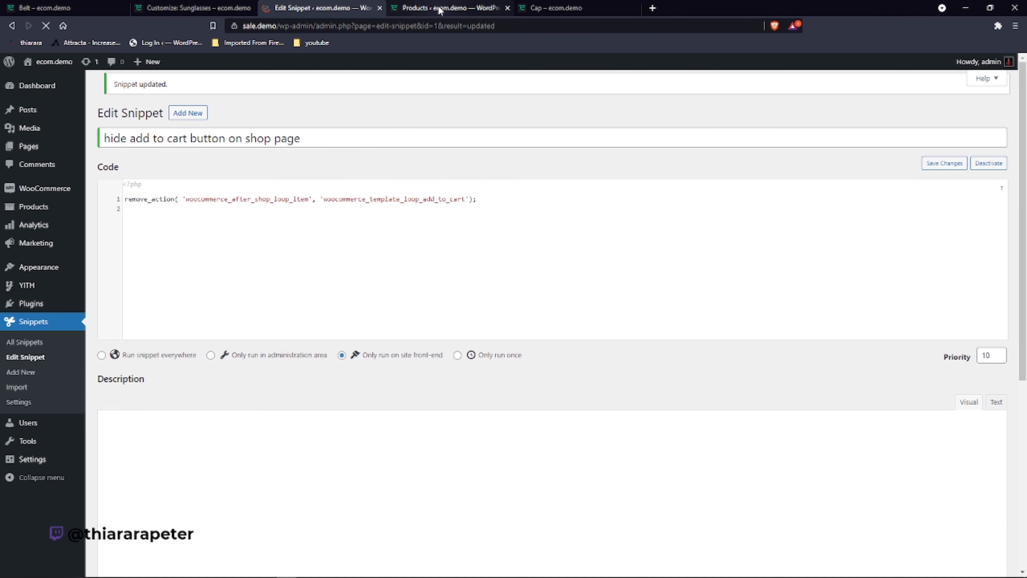
# - Check the Shop page listing and the Sunglasses product page for Add to cart buttons
pyautogui.click(441, 8)
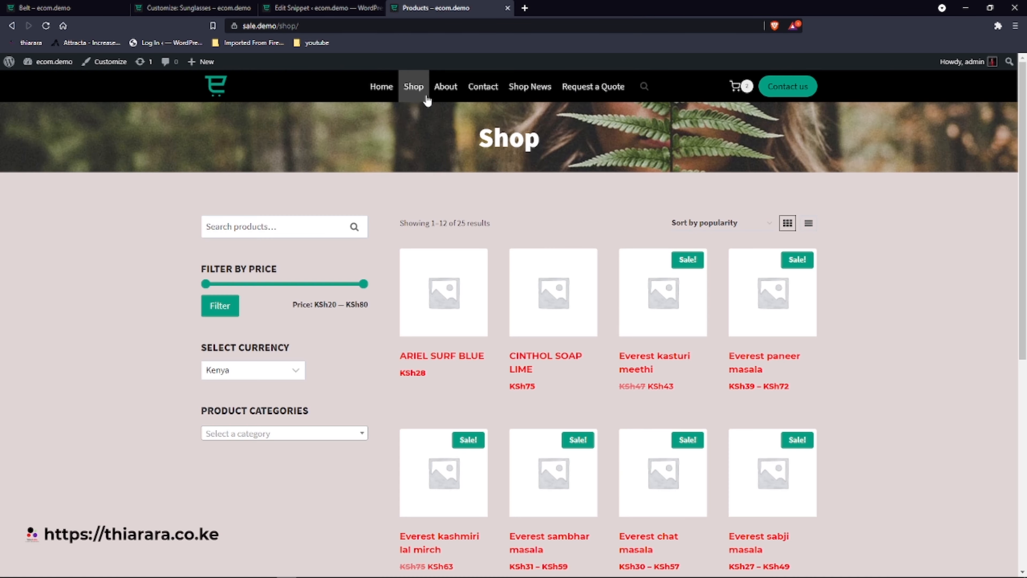
pyautogui.scroll(-5, 555, 369)
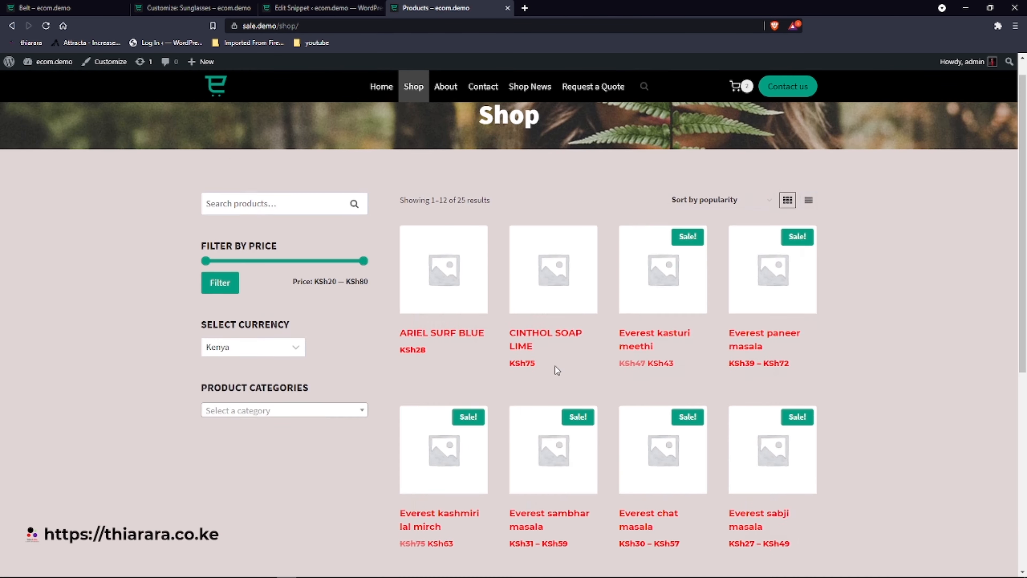
pyautogui.click(431, 469)
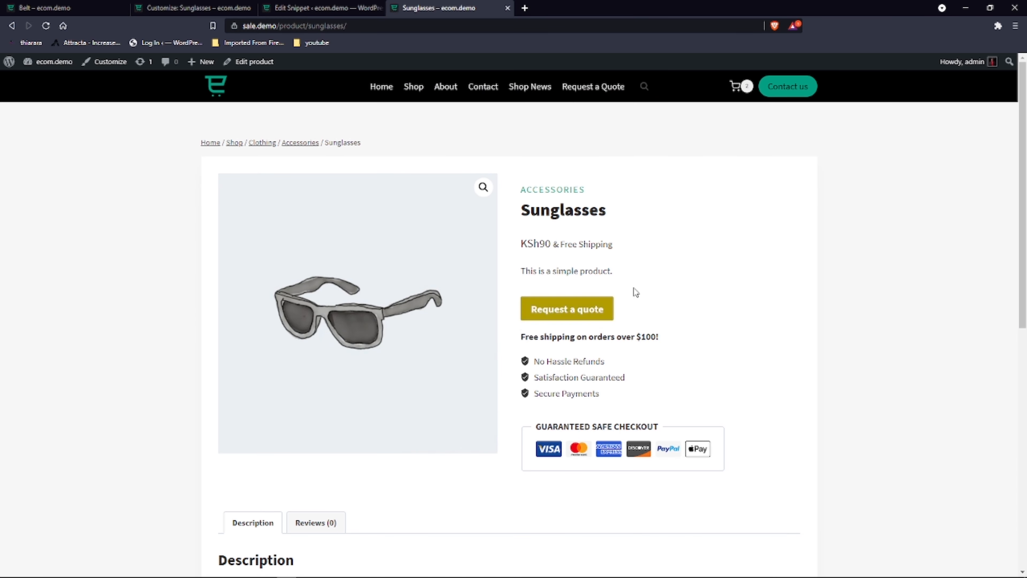
pyautogui.click(414, 86)
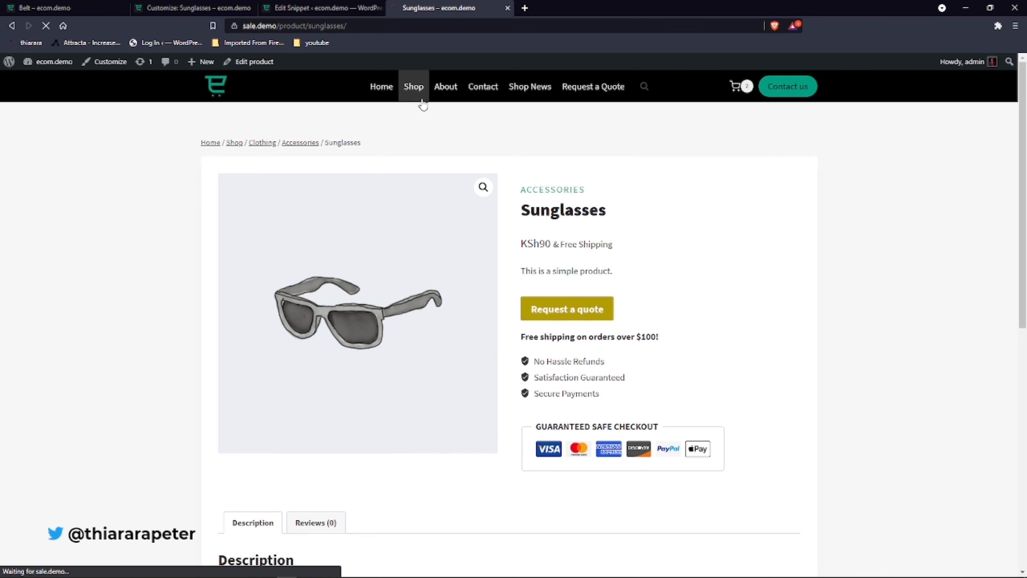
pyautogui.scroll(-8, 610, 344)
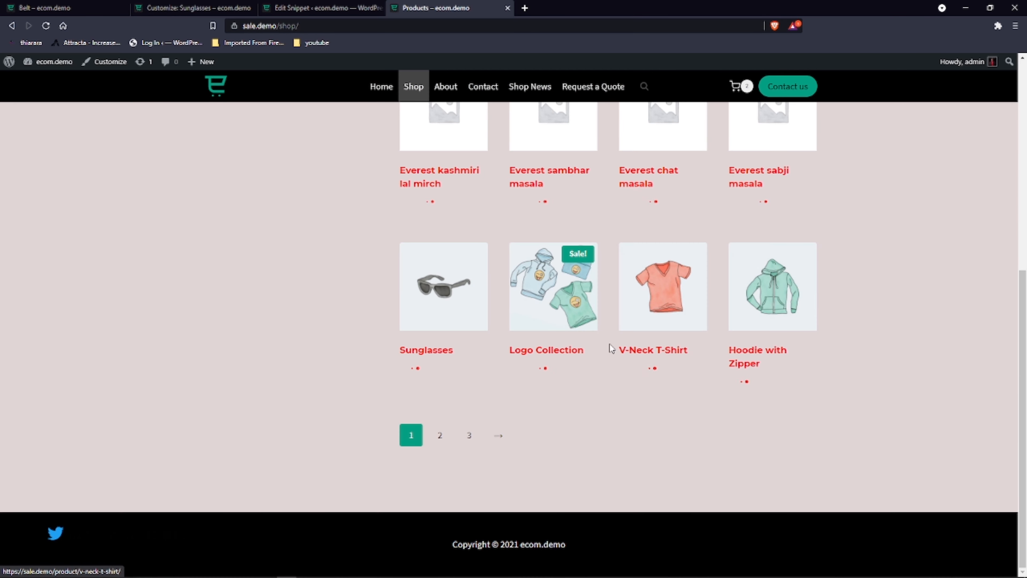
# - Open the V-Neck T-Shirt product, choose color Blue and size Large, and check its Add to cart and Request a quote buttons
pyautogui.click(659, 356)
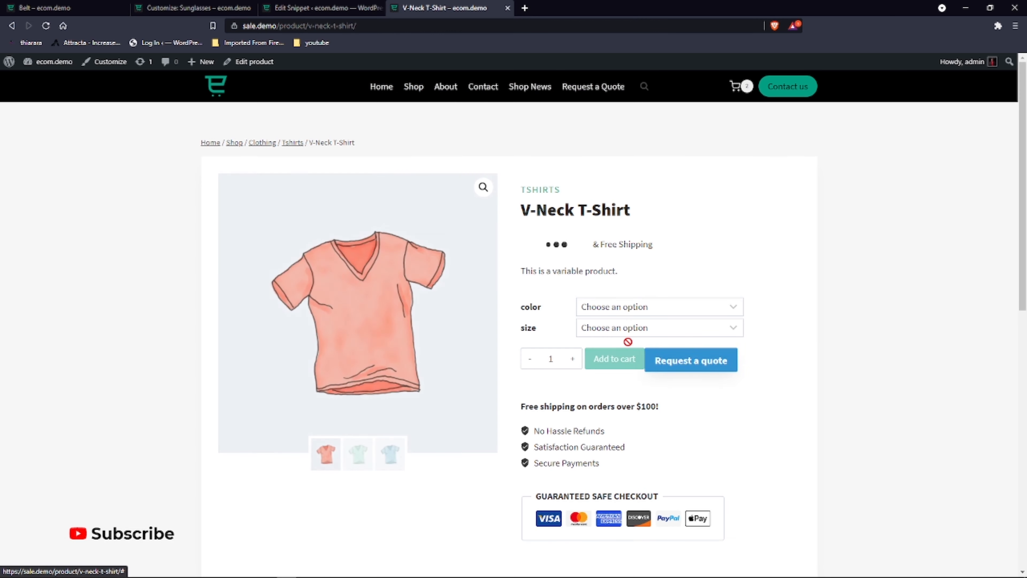
pyautogui.click(662, 312)
pyautogui.click(637, 337)
pyautogui.click(643, 333)
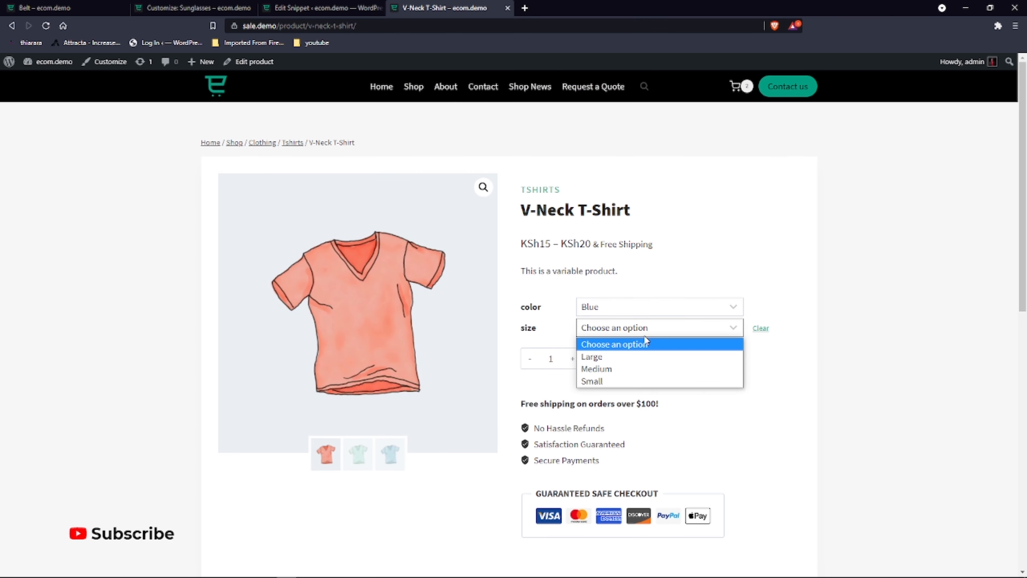
pyautogui.click(644, 342)
pyautogui.click(632, 360)
pyautogui.scroll(-3, 648, 243)
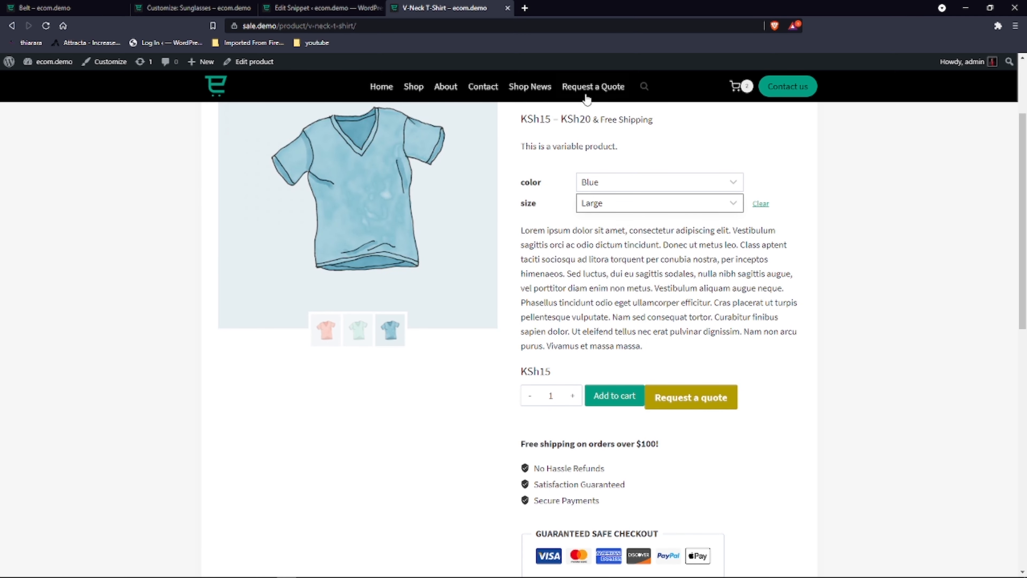
pyautogui.click(610, 400)
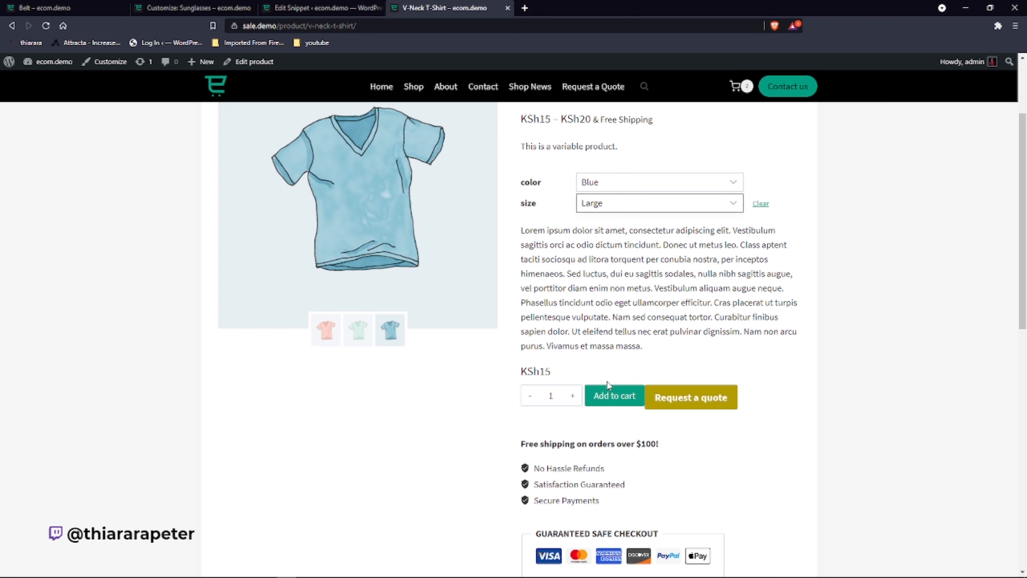
pyautogui.scroll(3, 537, 334)
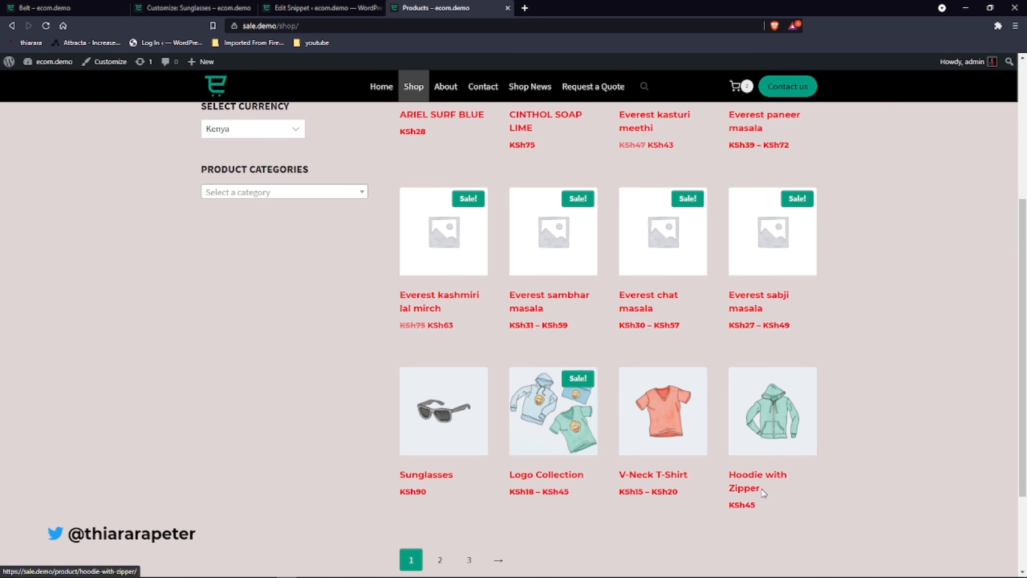
# - Open the YITH Request a Quote general options and switch the hiding of Add to cart buttons on and back off
pyautogui.click(186, 8)
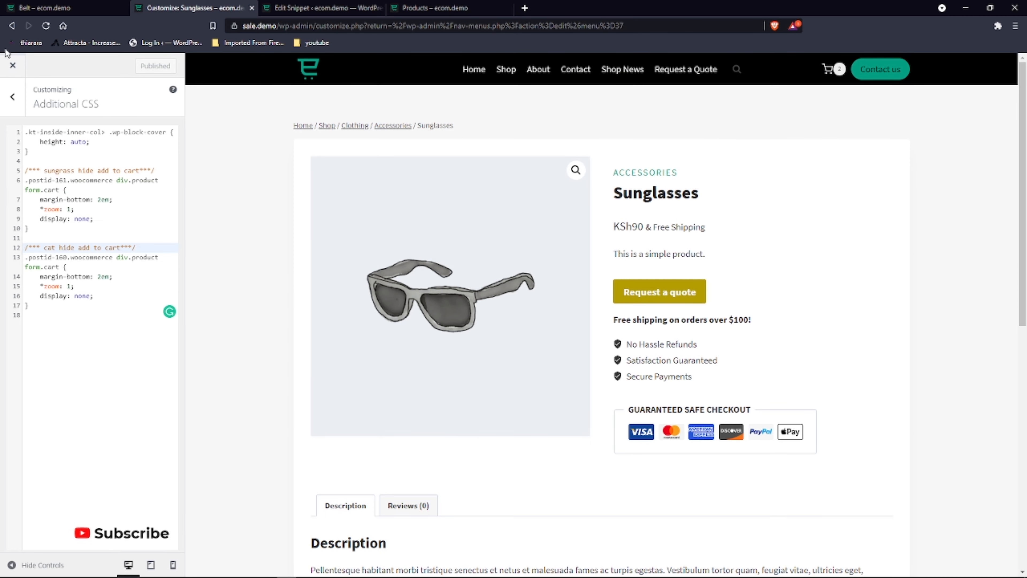
pyautogui.click(323, 9)
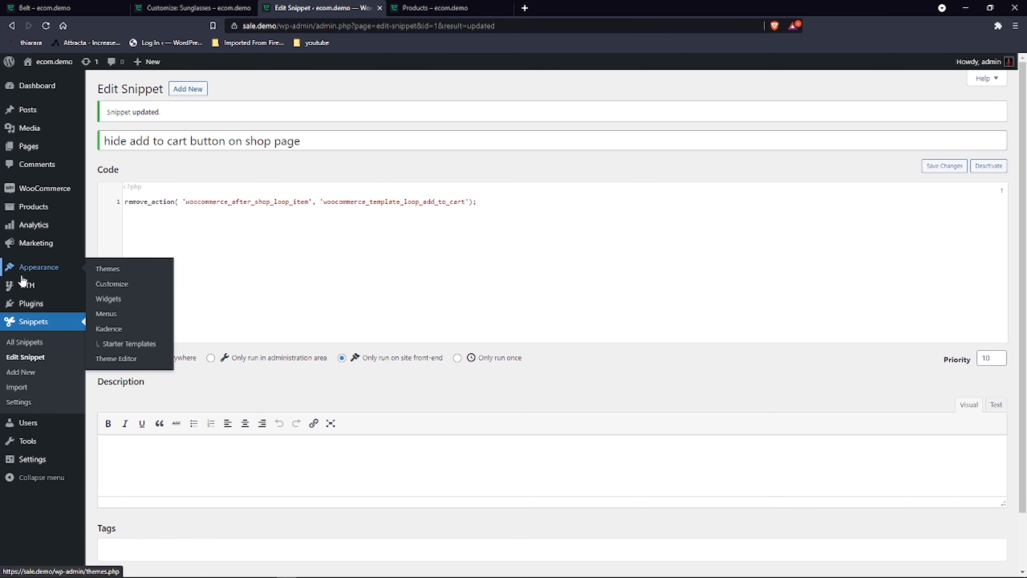
pyautogui.moveTo(18, 284)
pyautogui.click(118, 288)
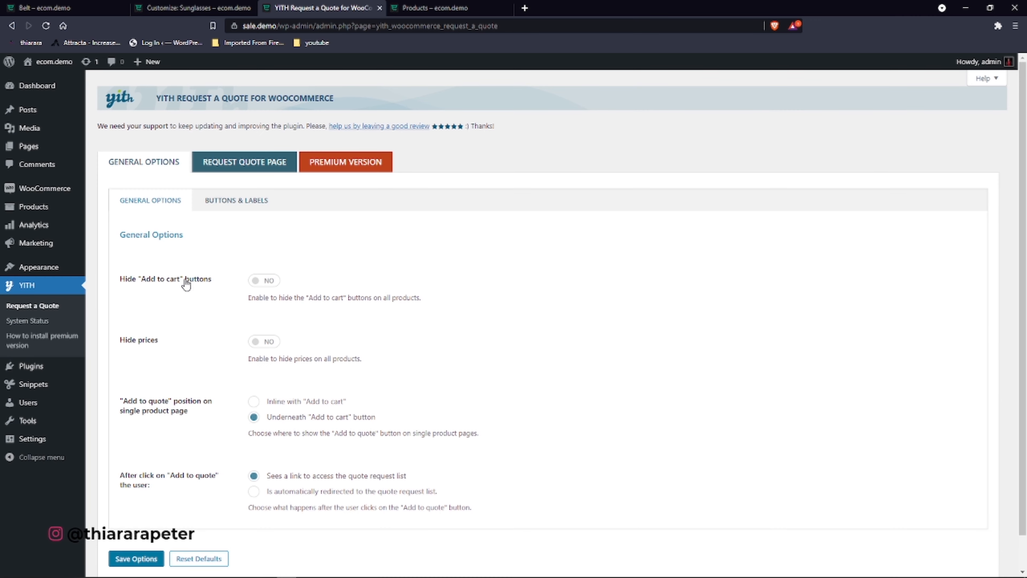
pyautogui.click(258, 282)
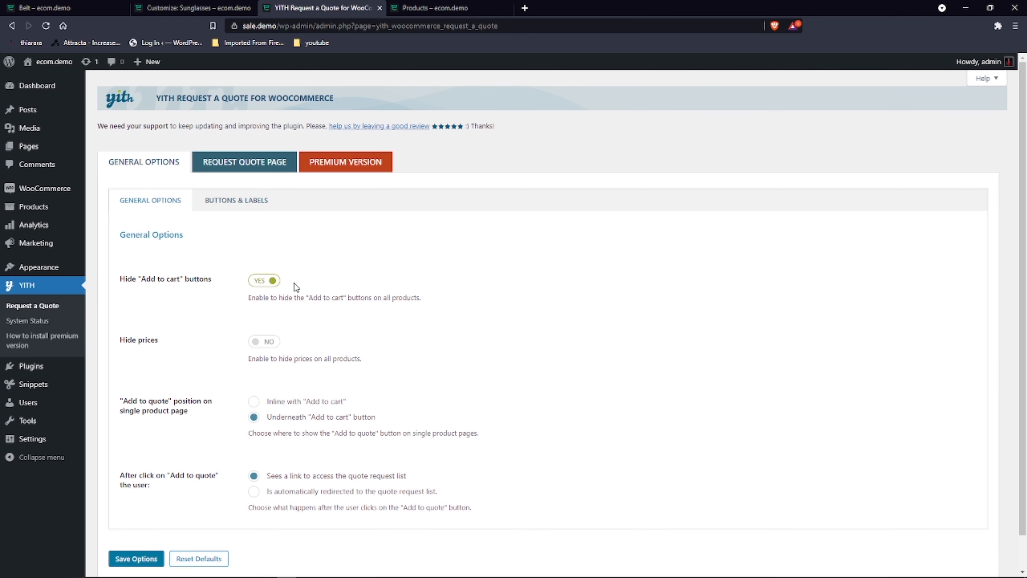
pyautogui.click(269, 280)
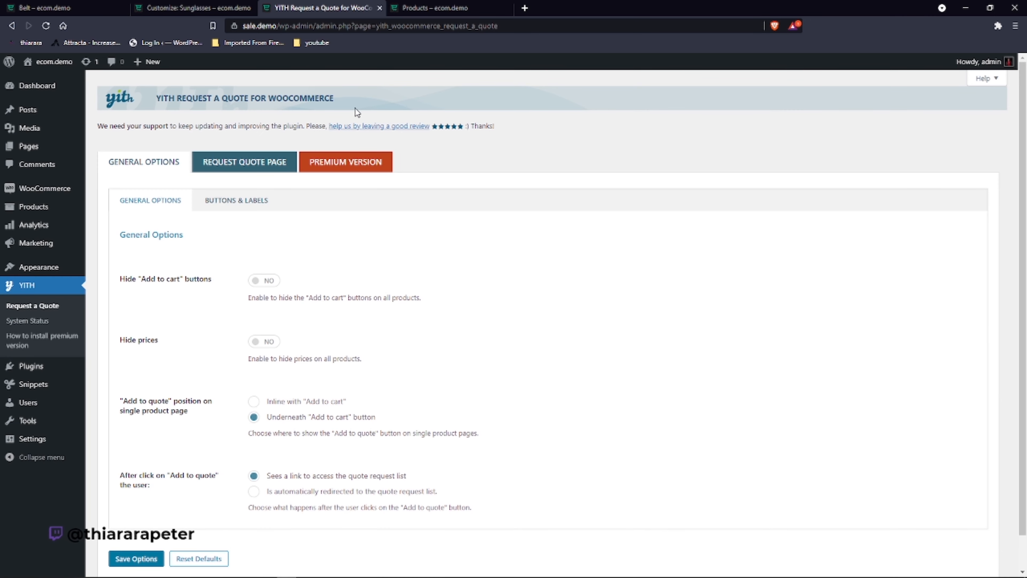
pyautogui.click(455, 7)
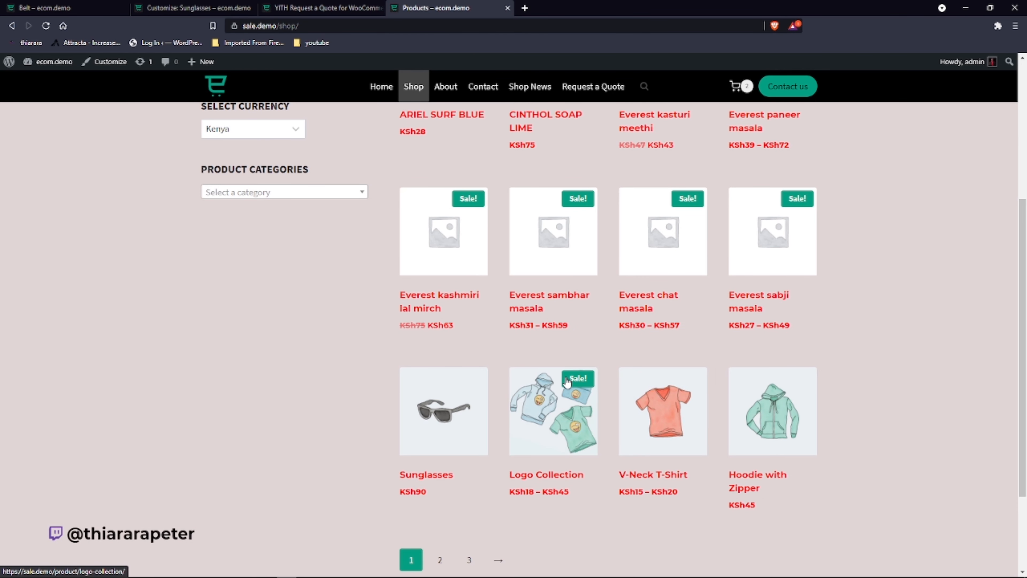